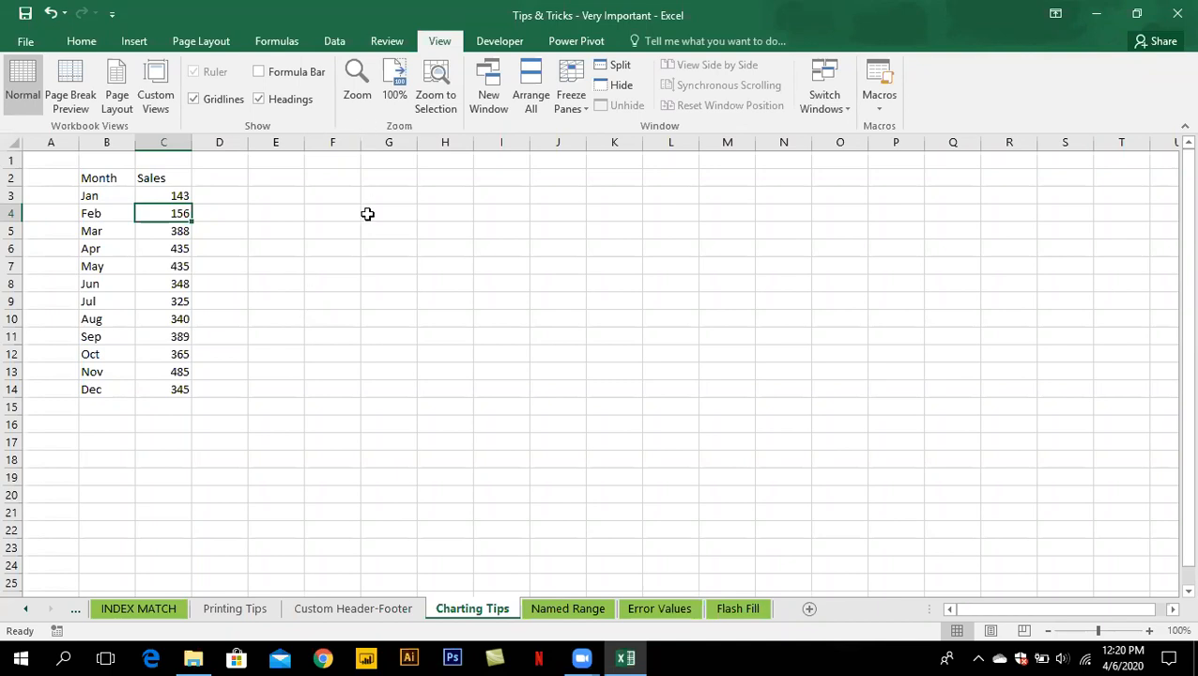
Examine the column, line and pie chart types available for the Month and Sales data
left_click(105, 266)
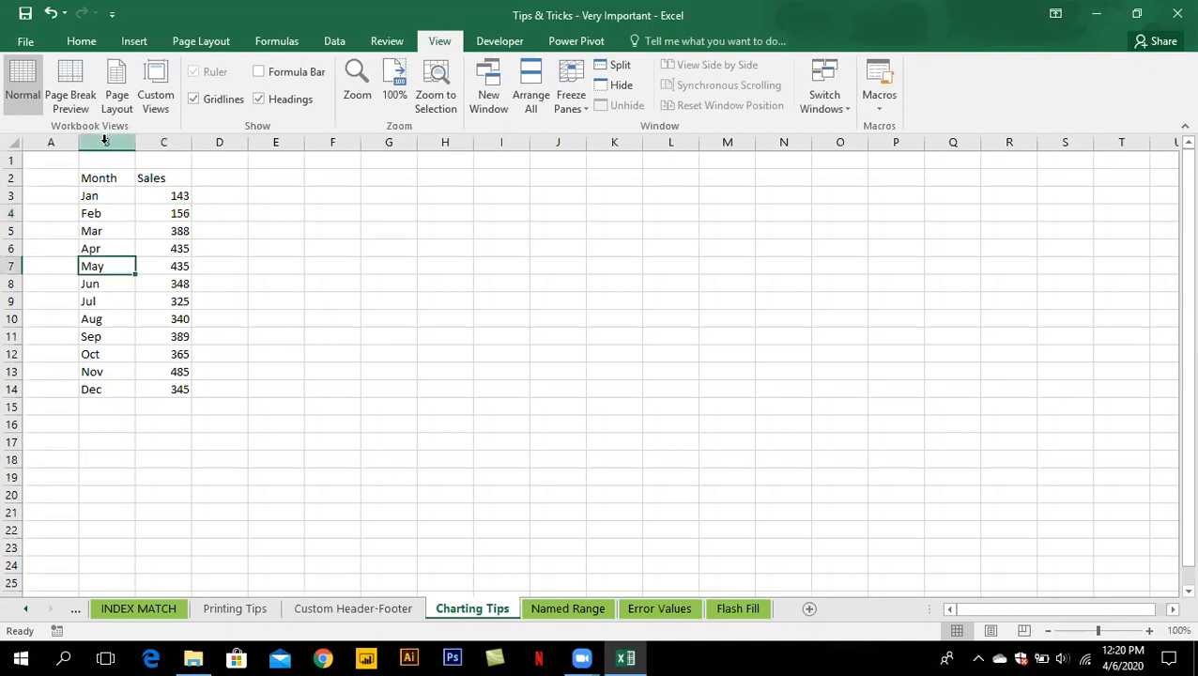
left_click(137, 43)
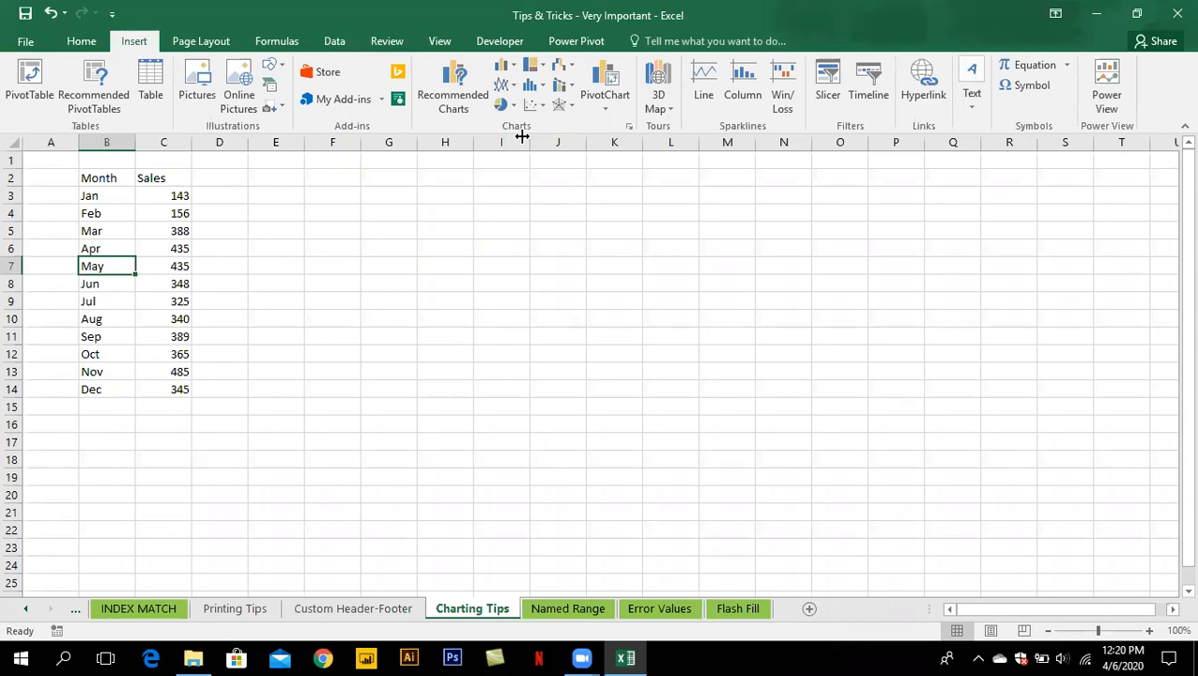
left_click(513, 68)
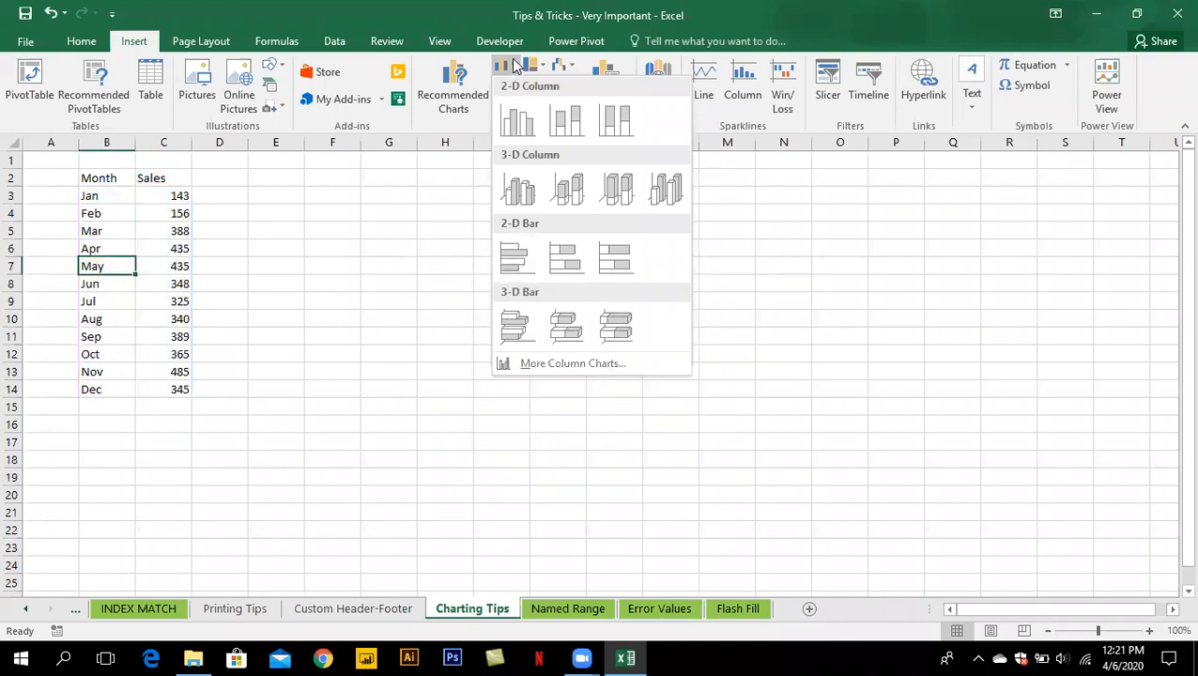
left_click(514, 64)
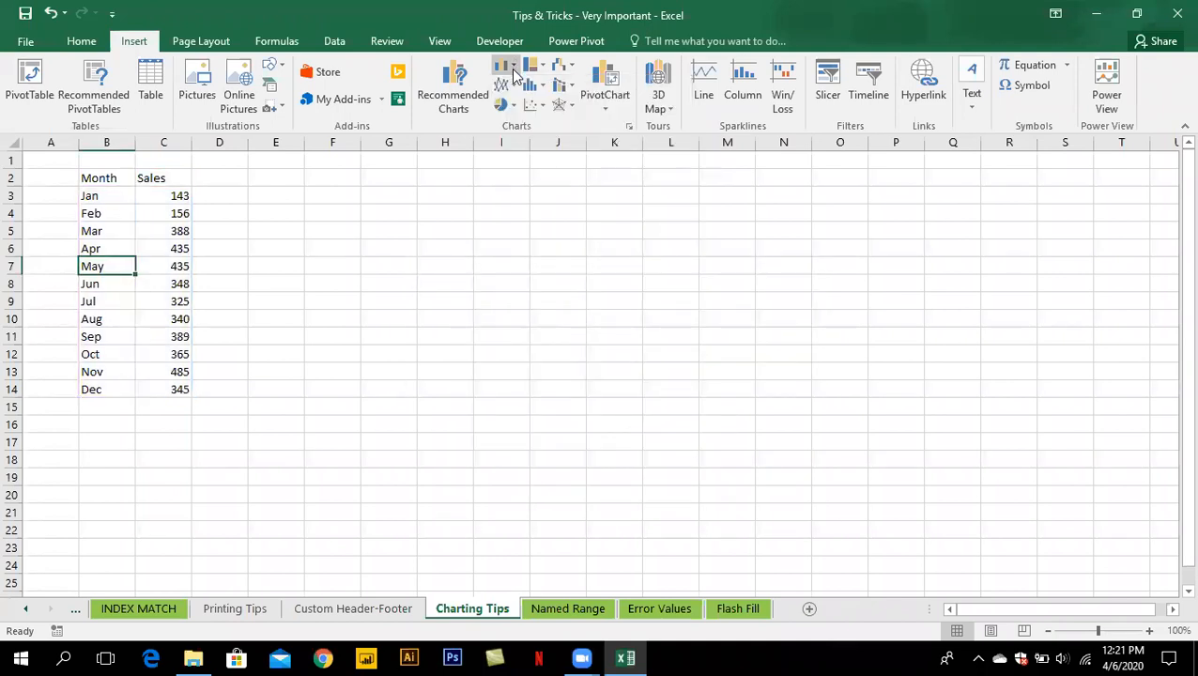
left_click(513, 84)
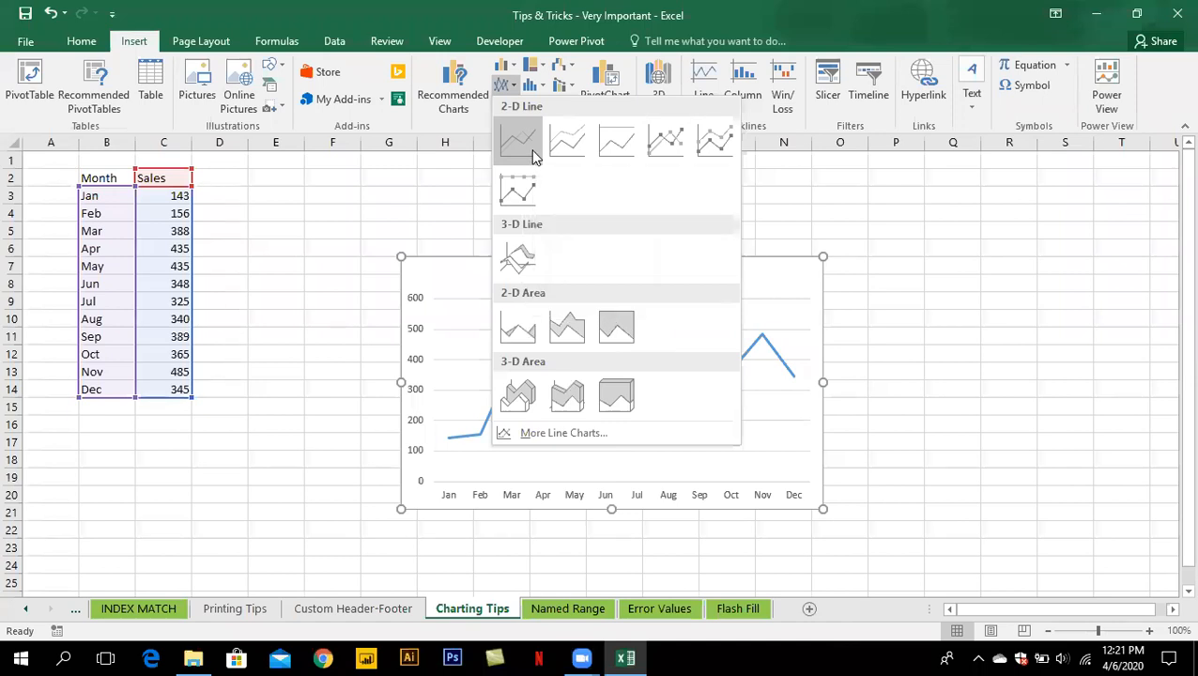
left_click(510, 87)
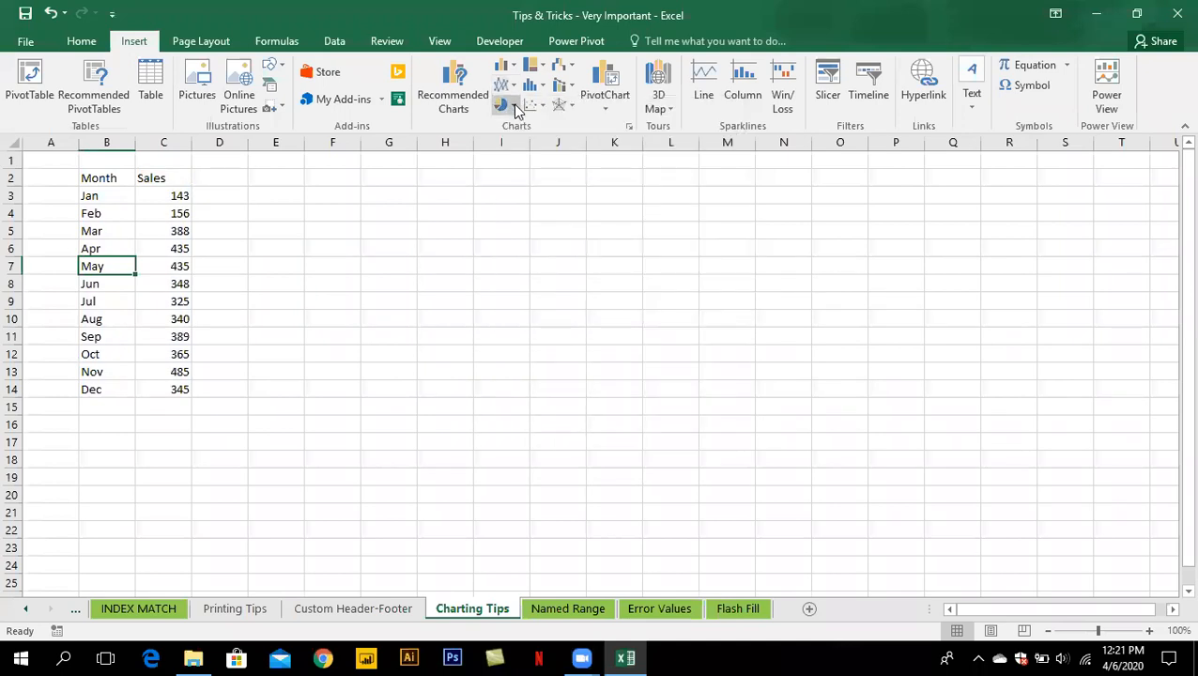
left_click(513, 106)
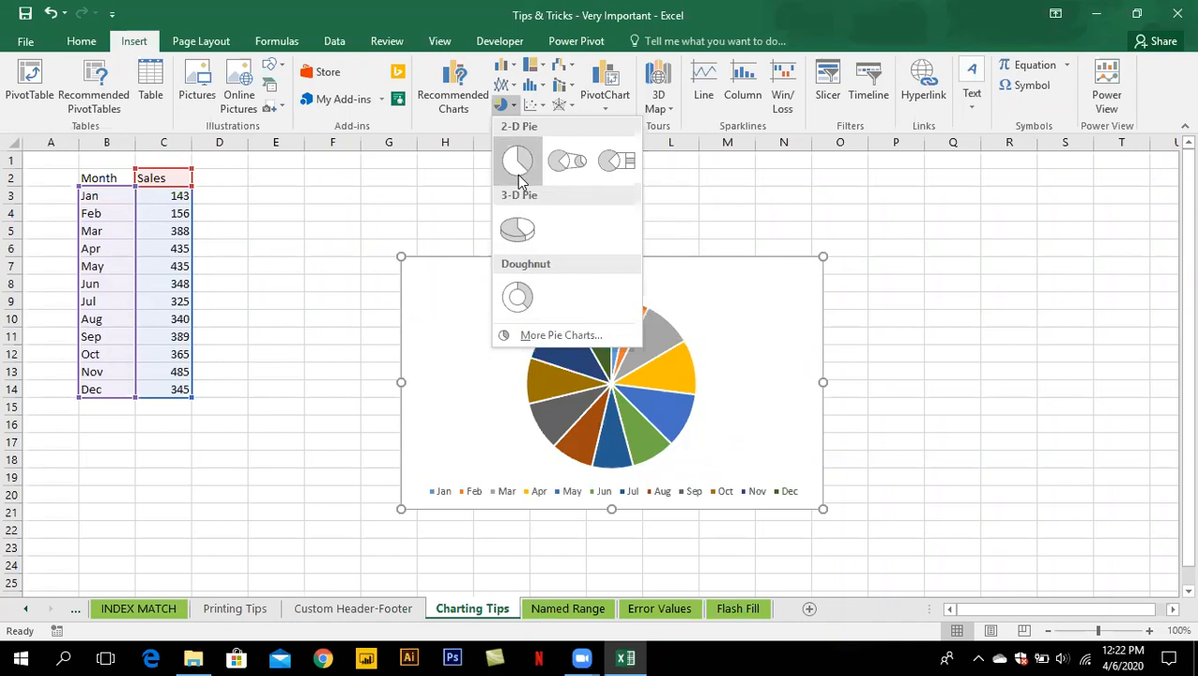
left_click(514, 87)
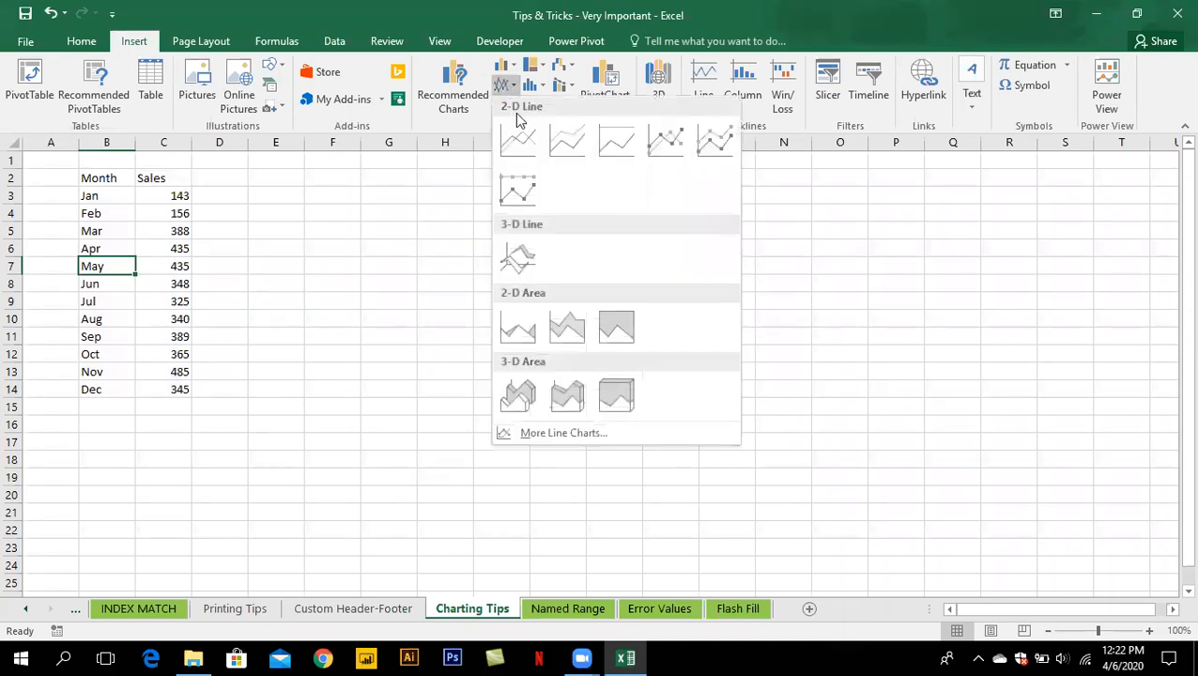
left_click(512, 66)
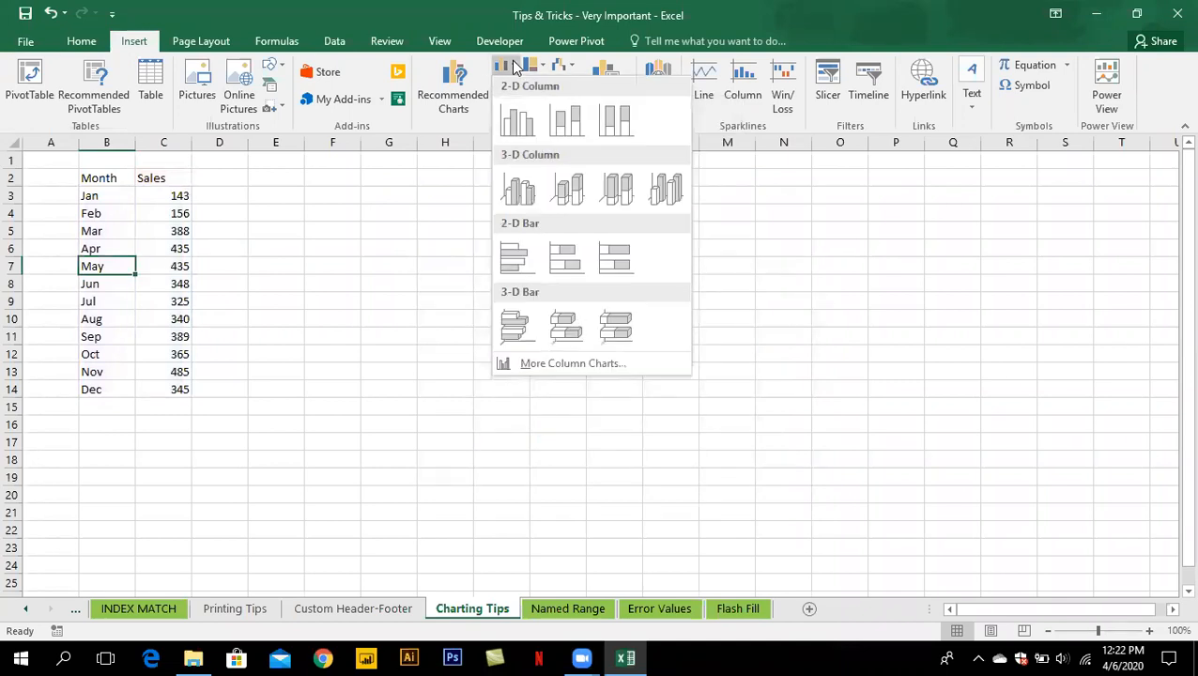
left_click(515, 66)
Create a default column chart from the whole Month and Sales table, and undo the insertion
left_click(162, 276)
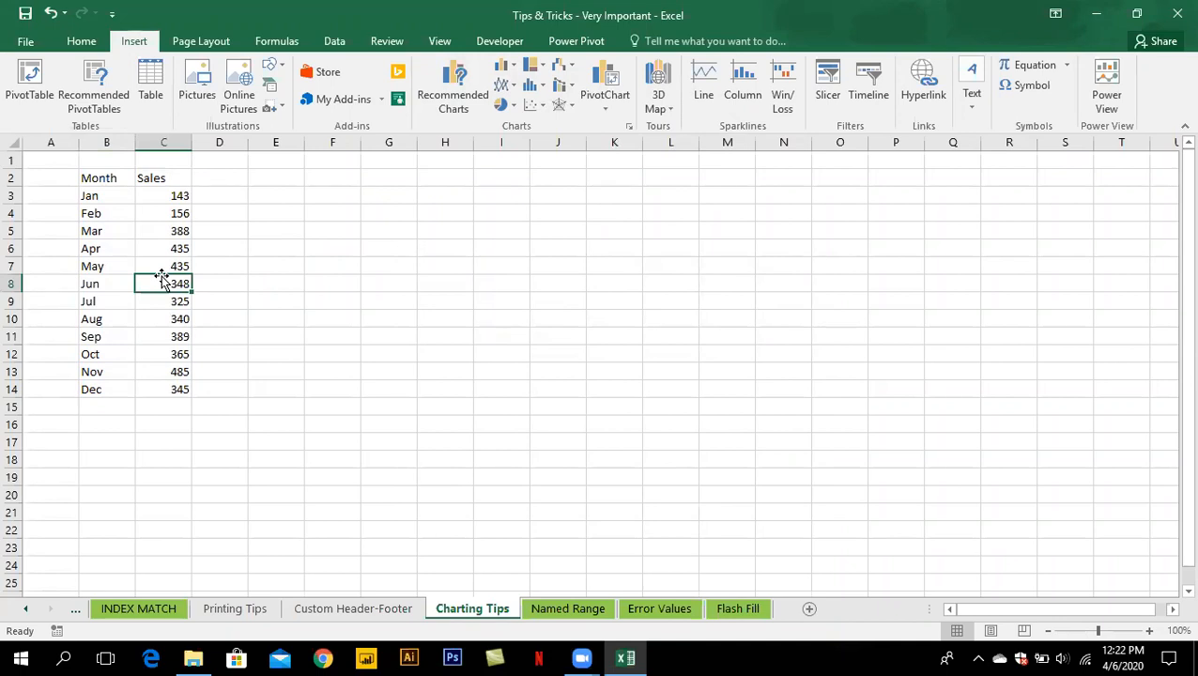
key("ctrl+a")
key("alt+F1")
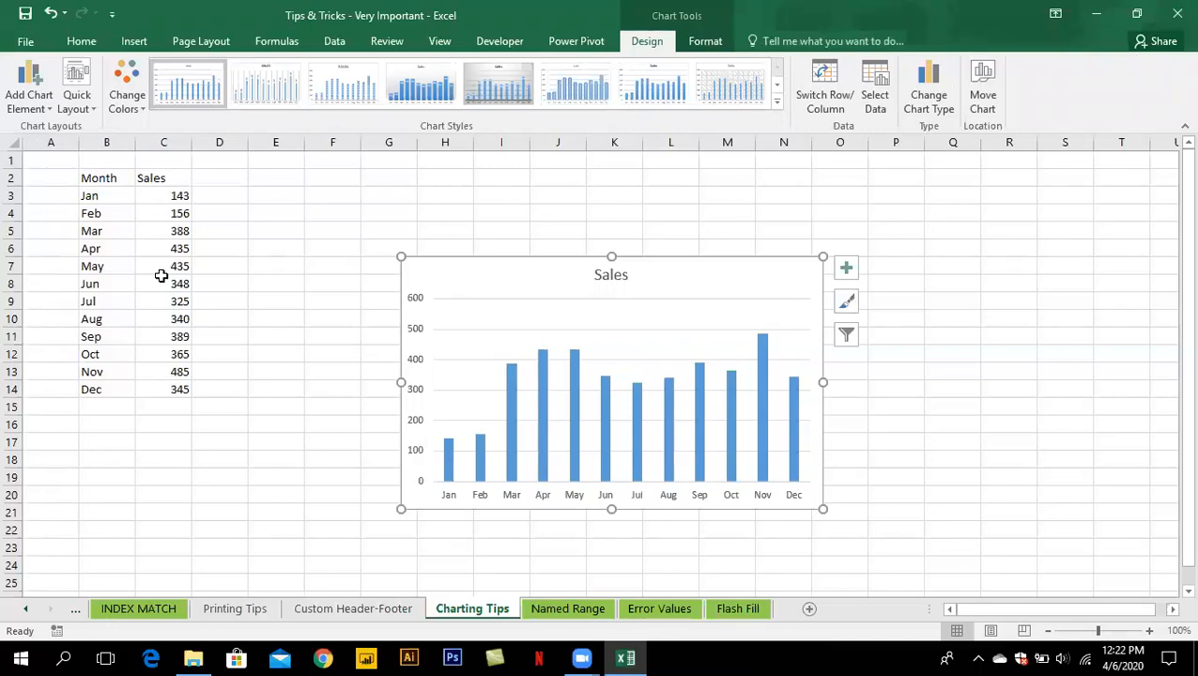
key("ctrl+z")
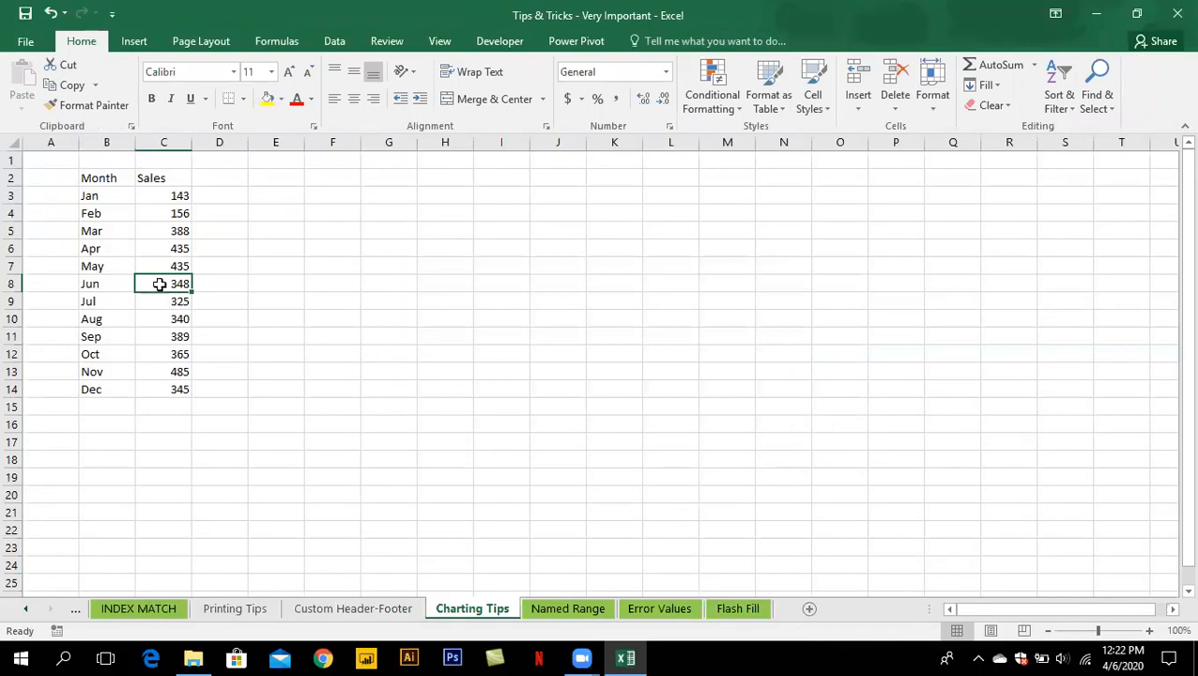
Insert a 2-D clustered column chart with only the Mar cell of the table selected, and delete the chart
left_click(166, 247)
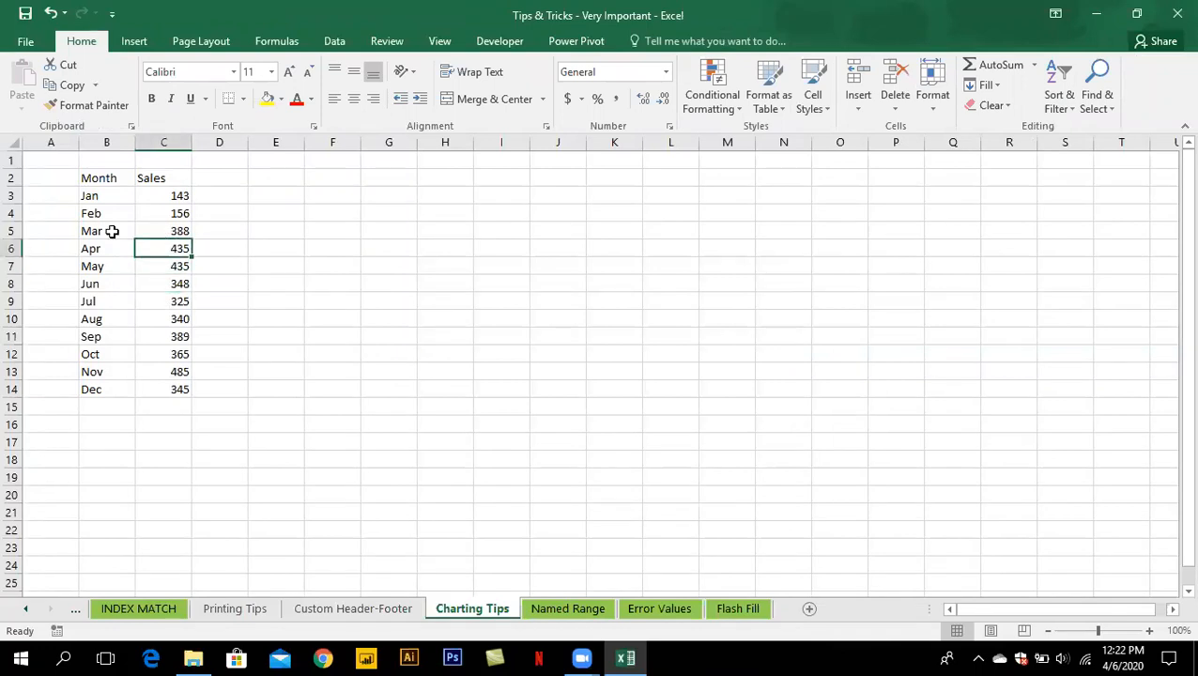
left_click(111, 231)
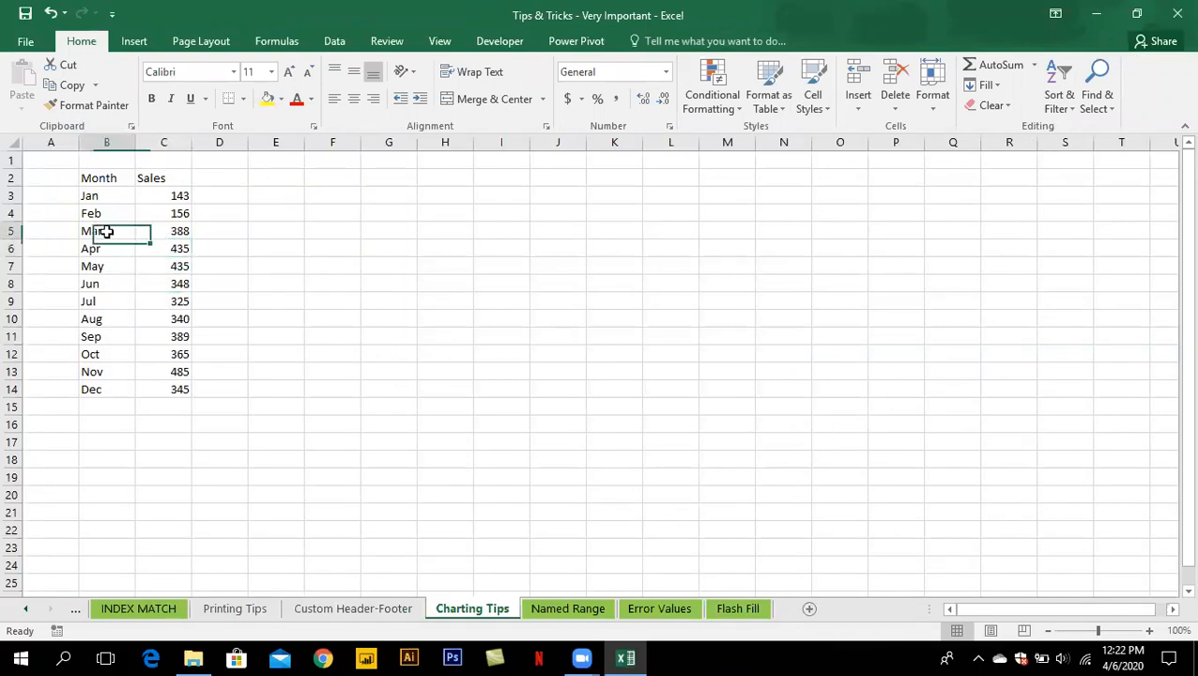
left_click(135, 41)
left_click(511, 71)
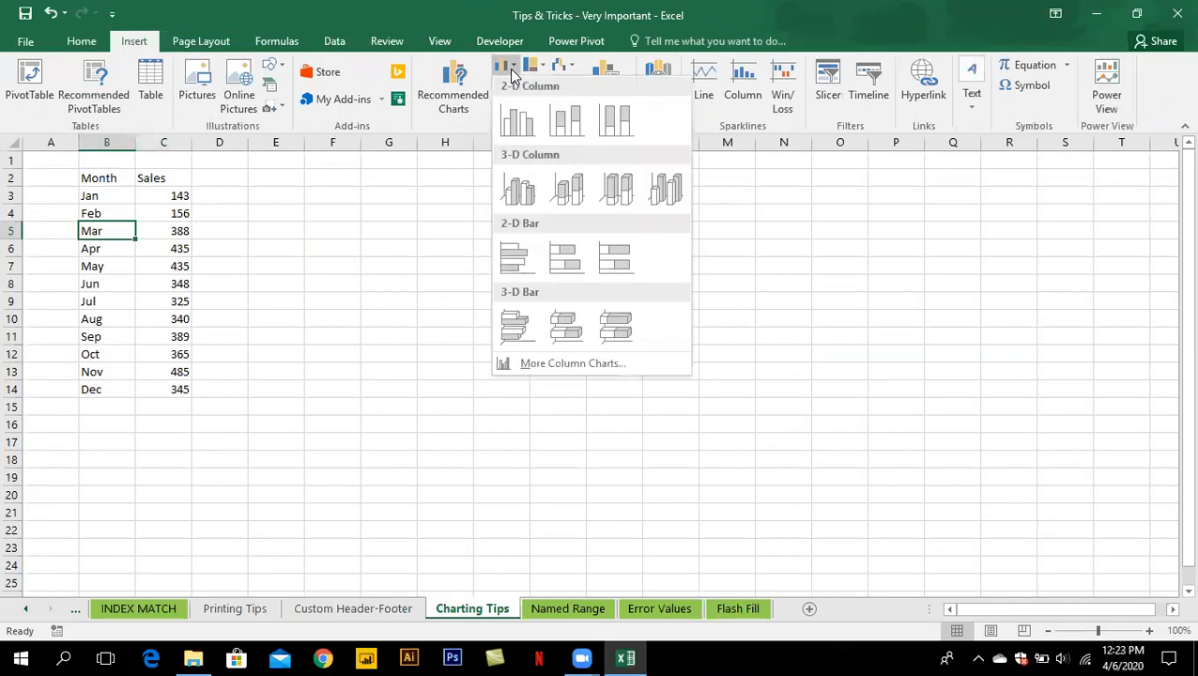
left_click(521, 125)
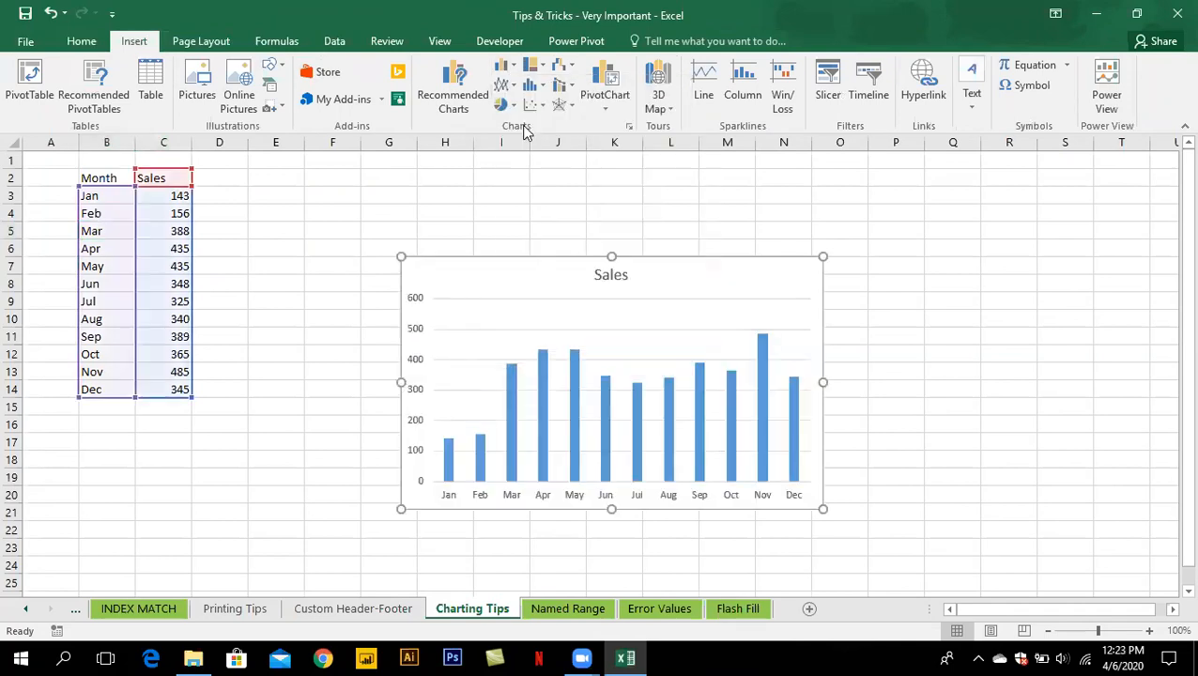
key("Delete")
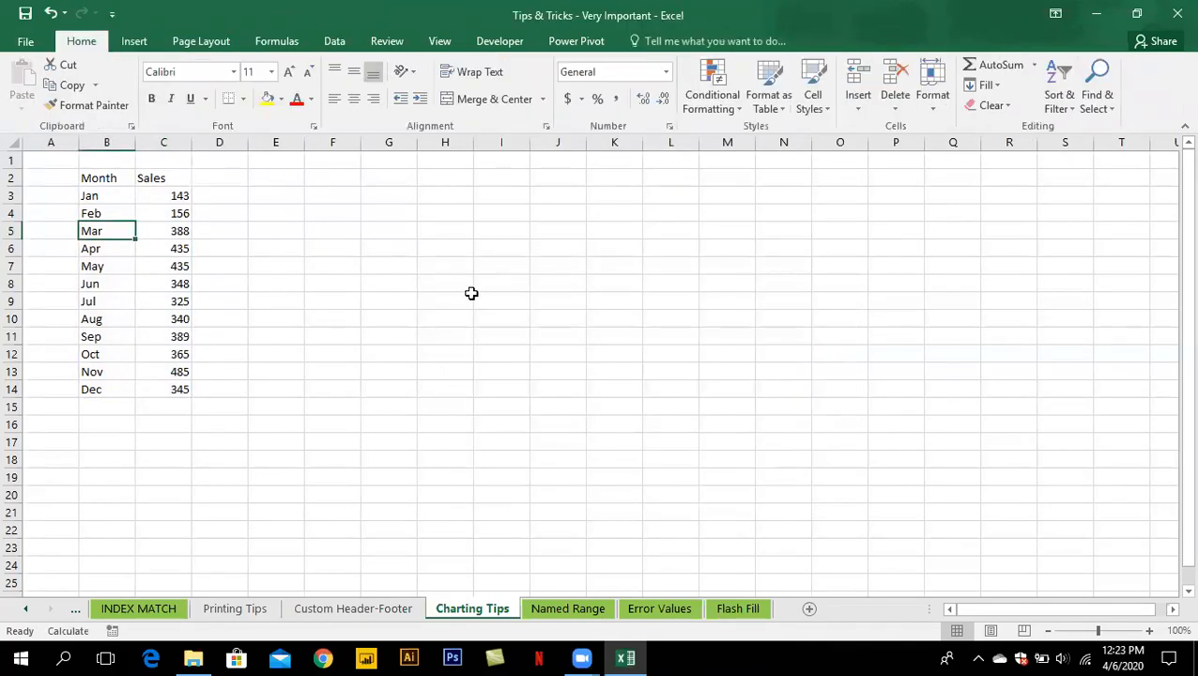
Try to insert a 2-D clustered column chart from empty cell F6 outside the table, and delete the chart
left_click(324, 243)
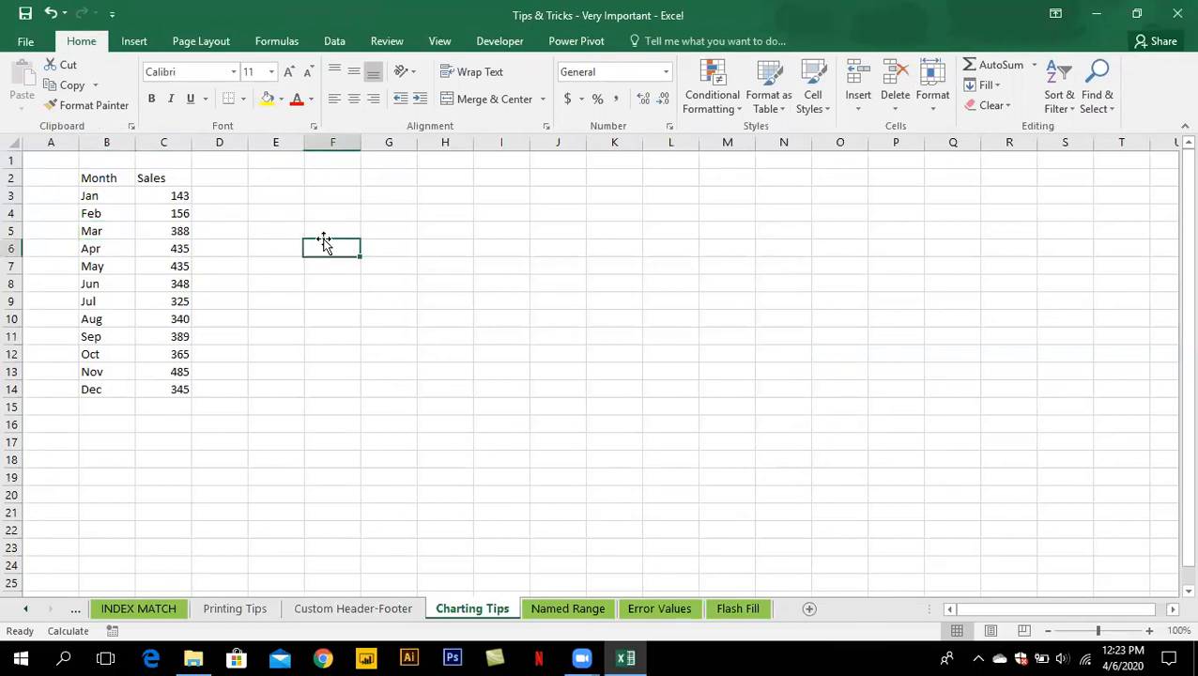
left_click(136, 44)
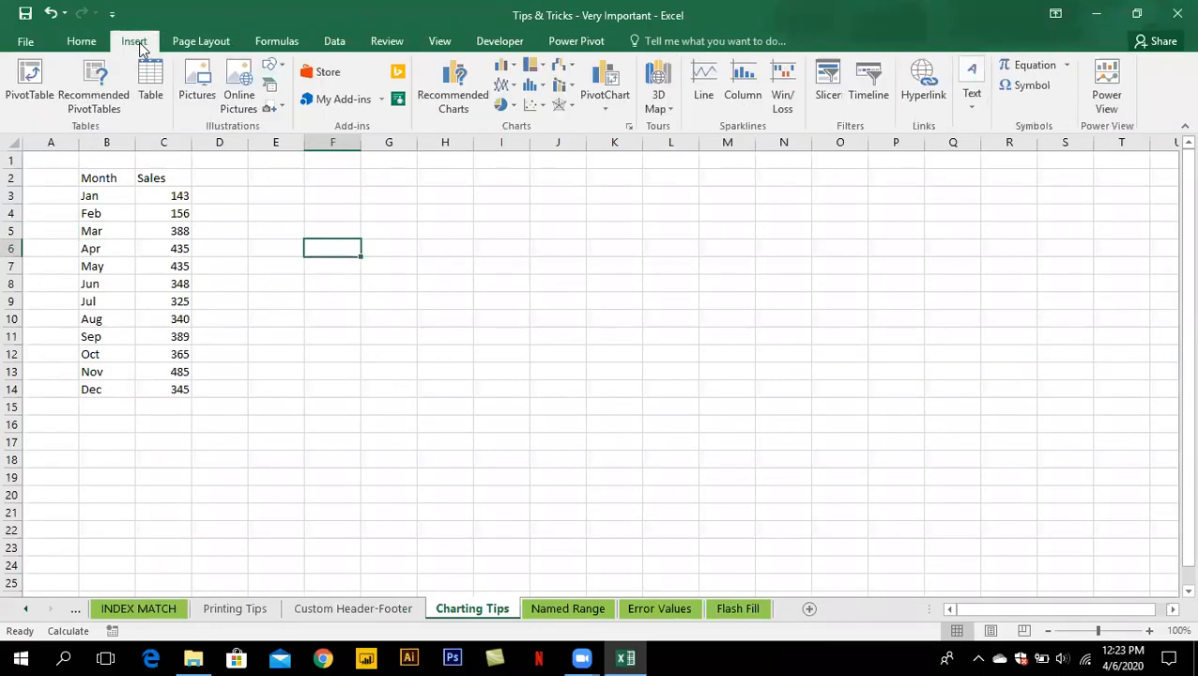
left_click(516, 72)
left_click(516, 124)
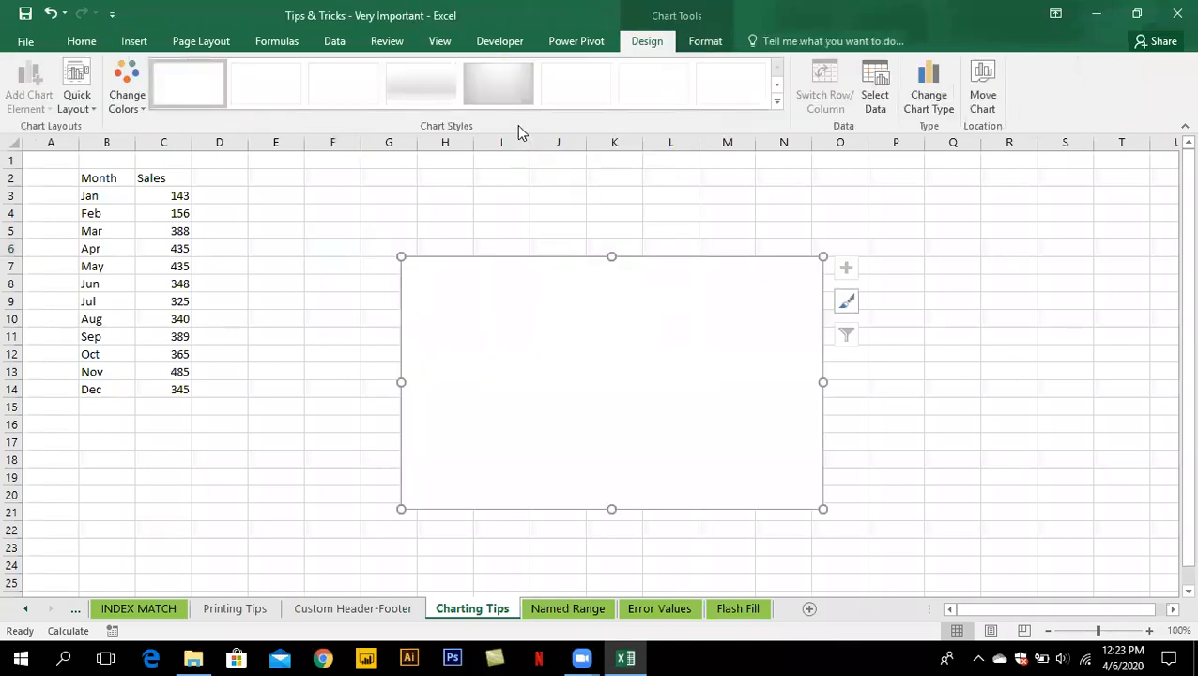
key("Delete")
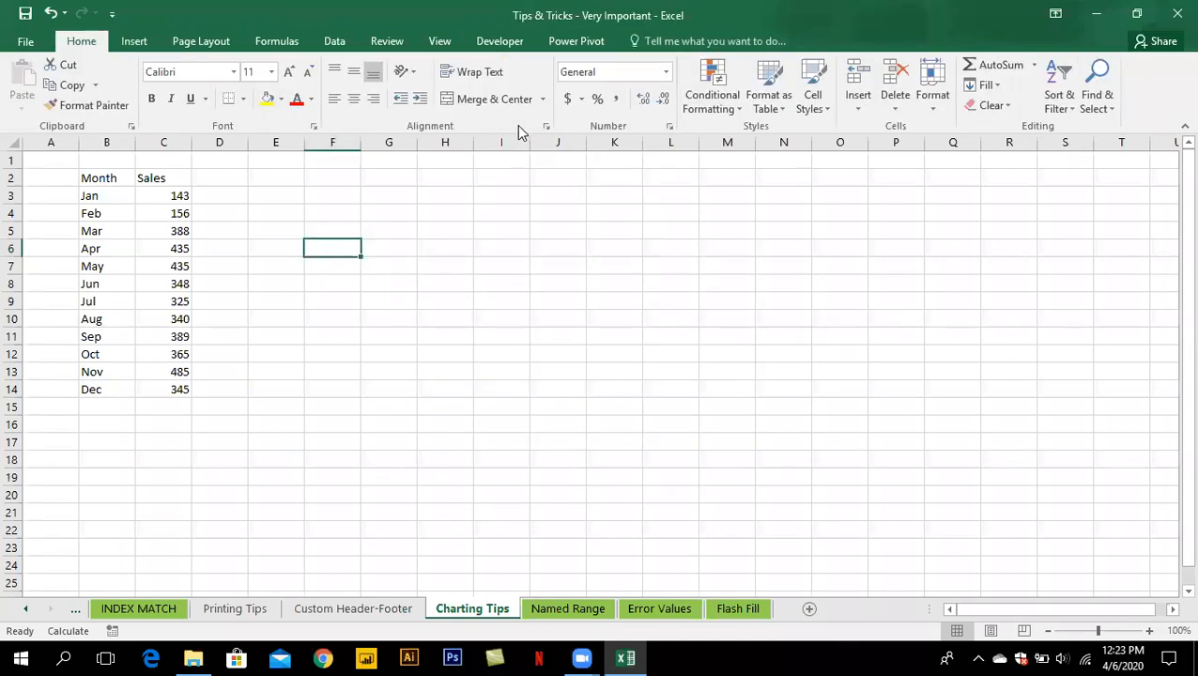
Insert a 2-D clustered column chart of monthly sales, starting from cell C5 inside the data table
left_click(169, 234)
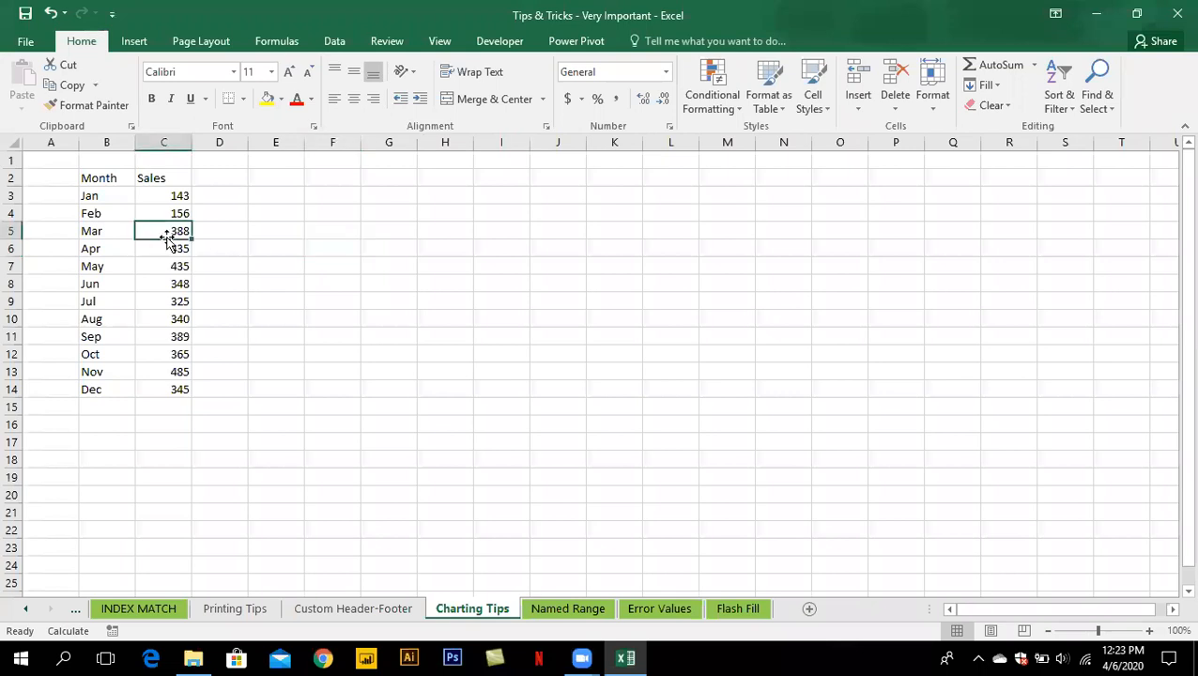
left_click(138, 45)
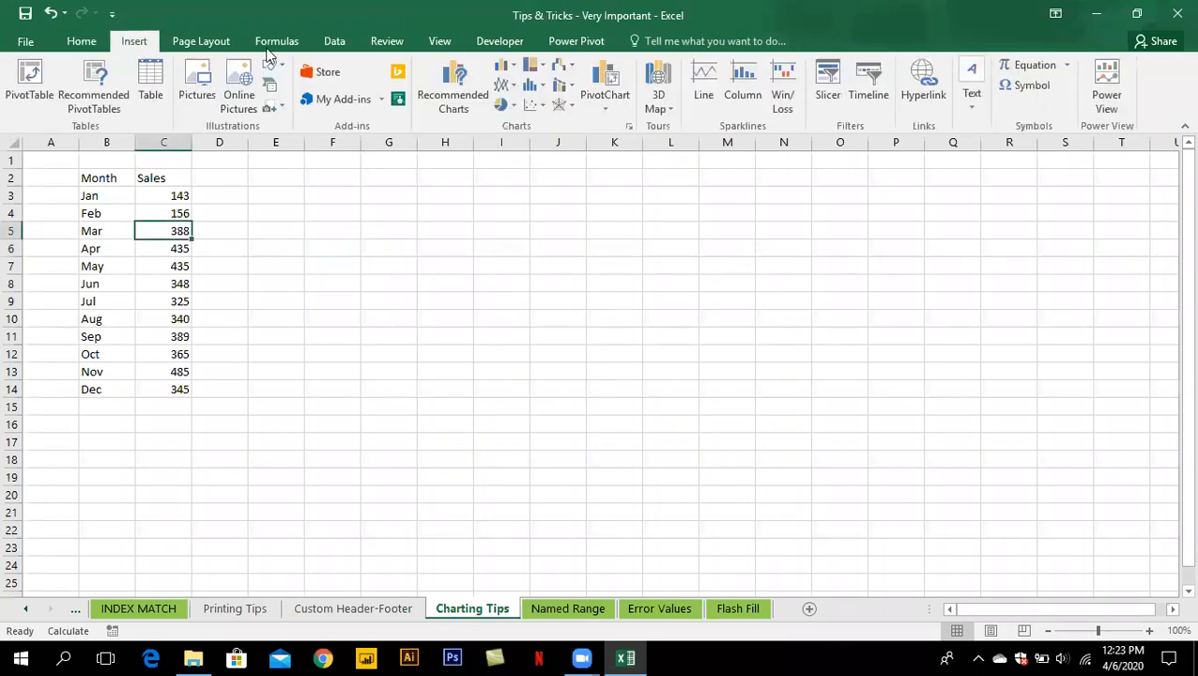
left_click(507, 72)
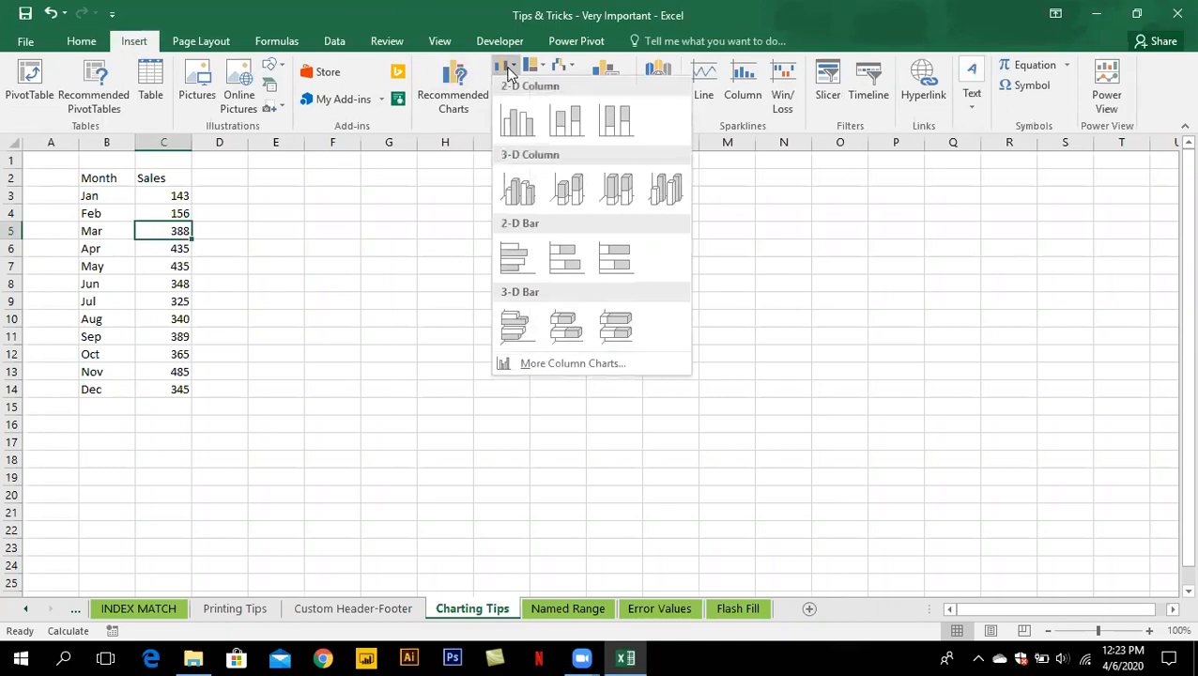
left_click(518, 120)
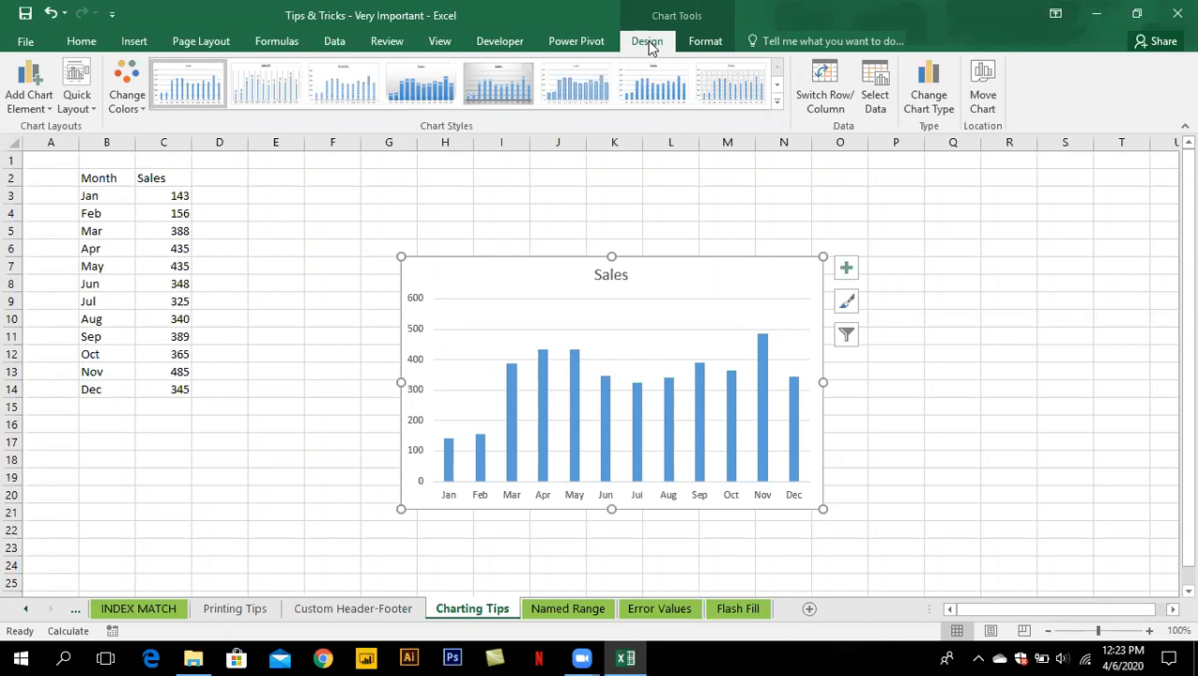
Review the chart formatting and design options, and add Outside End data labels to the Sales columns
left_click(705, 41)
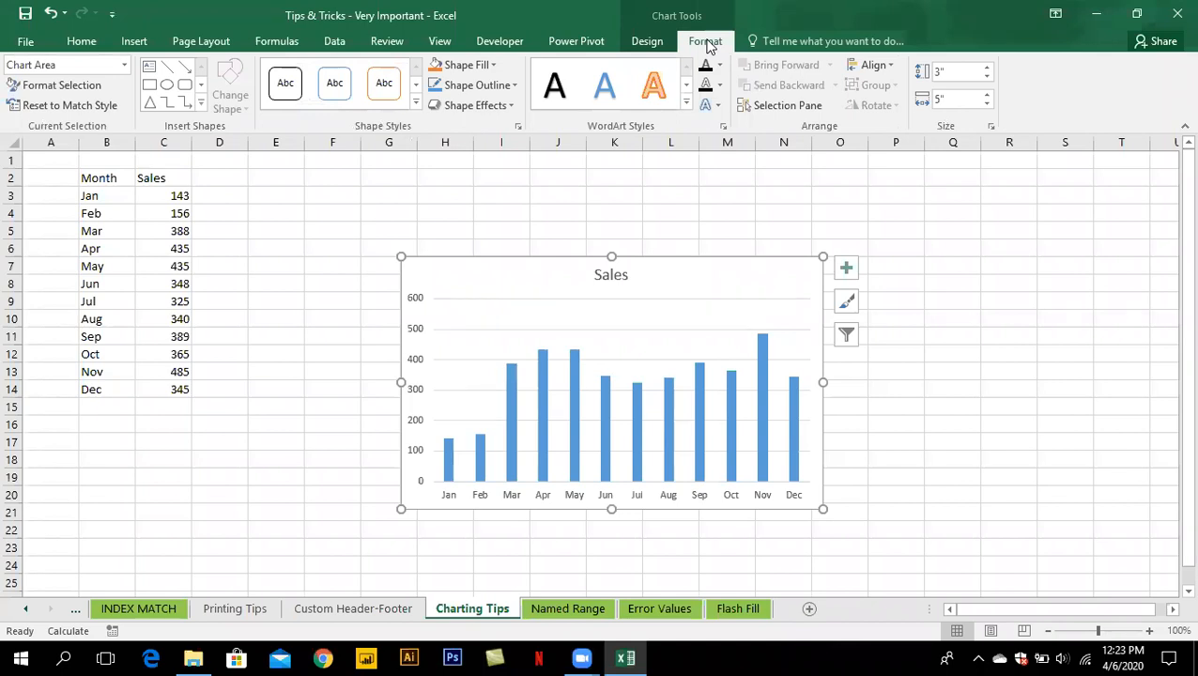
left_click(648, 43)
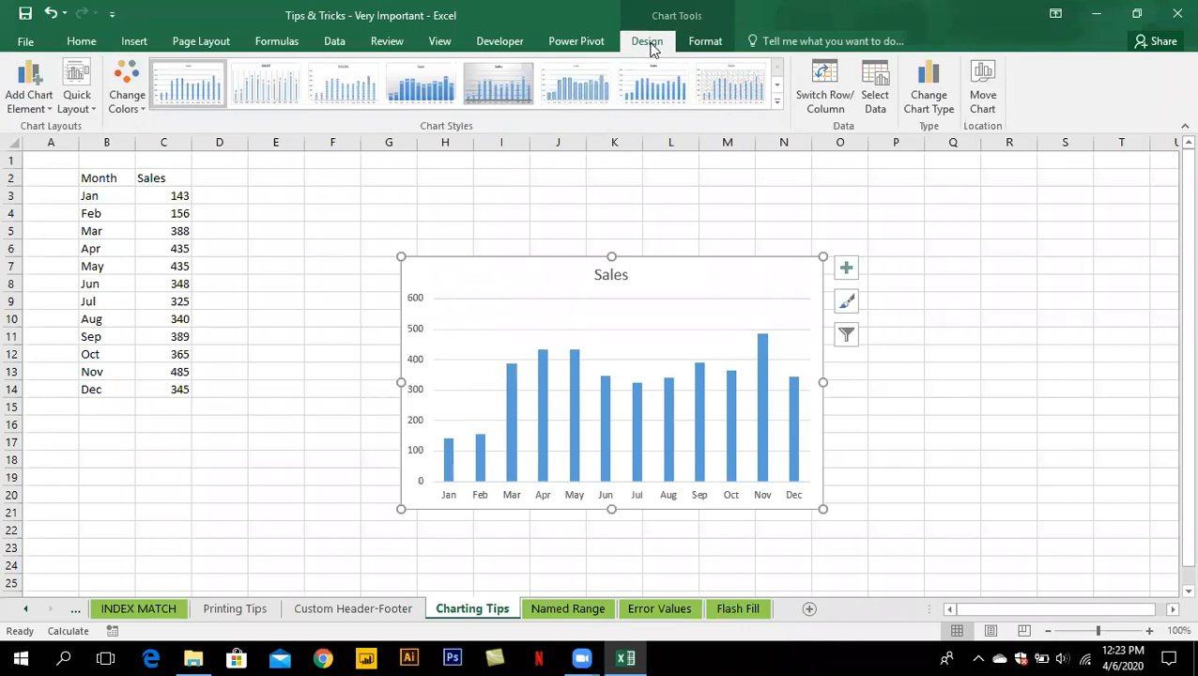
left_click(49, 111)
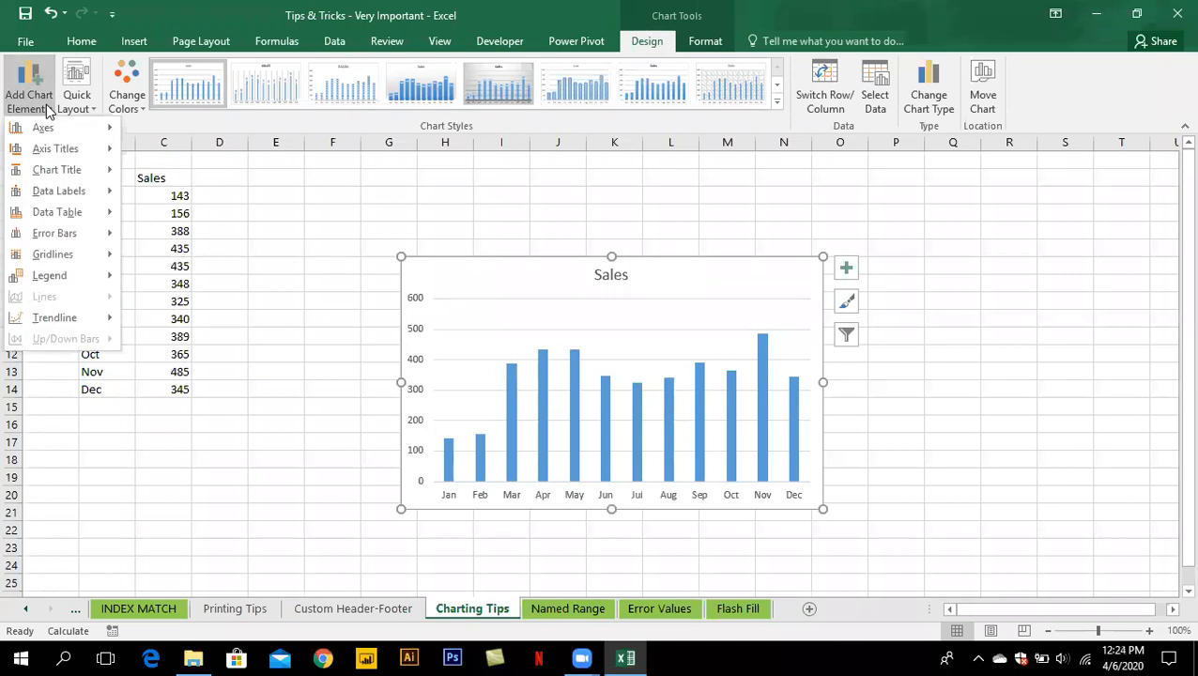
mouse_move(58, 194)
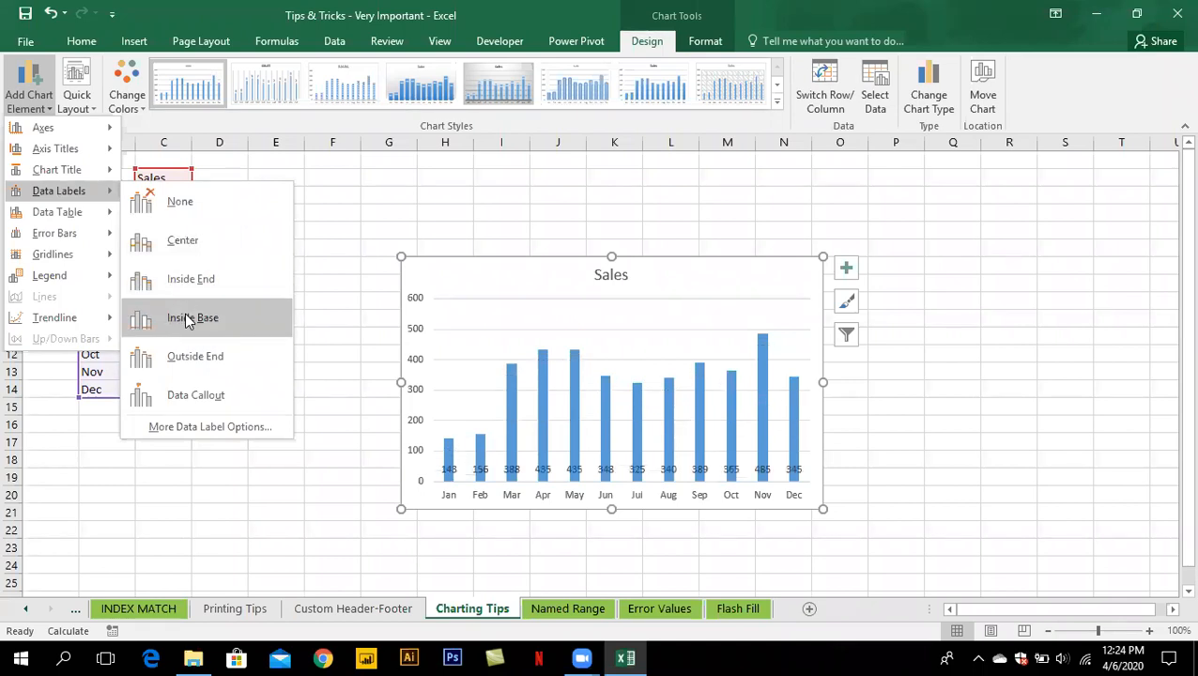
left_click(200, 368)
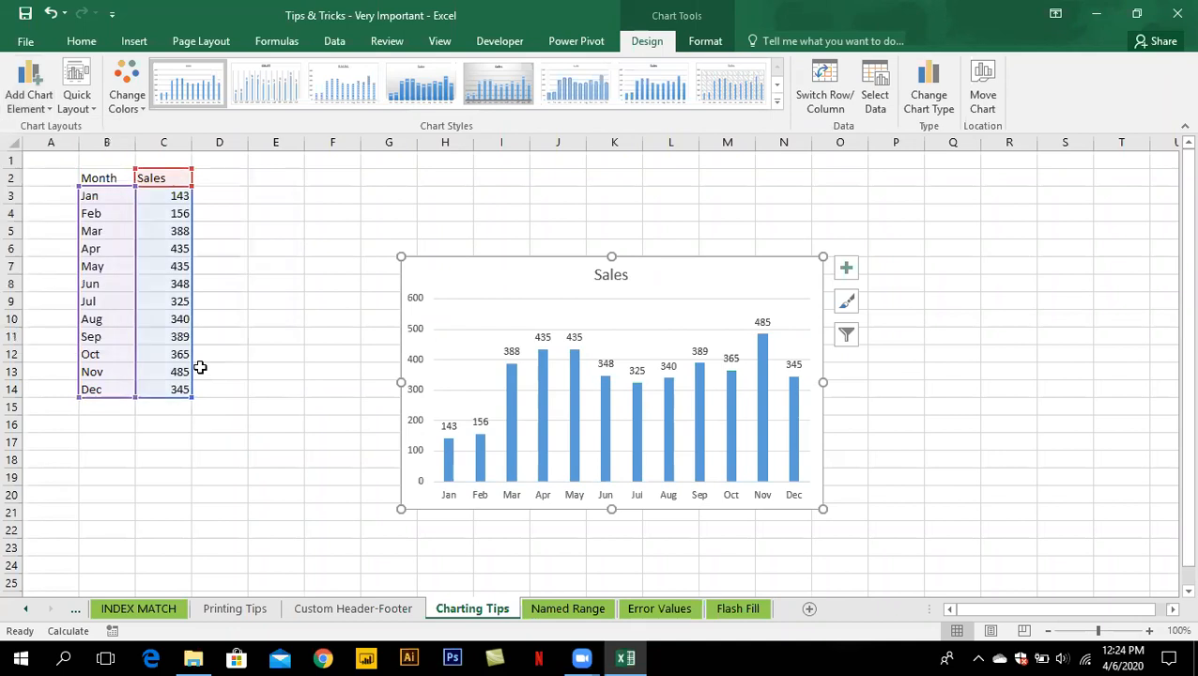
Apply the quick layout with a chart title, wider columns, data labels inside the columns and a legend beside the plot
left_click(87, 109)
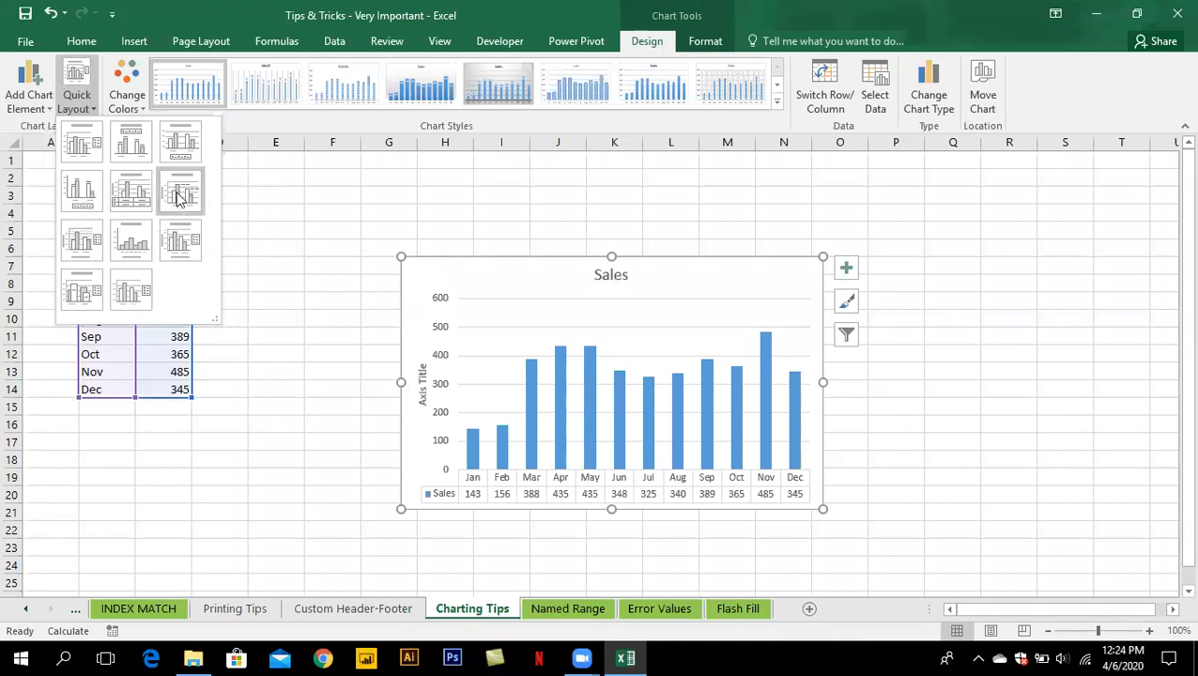
left_click(90, 296)
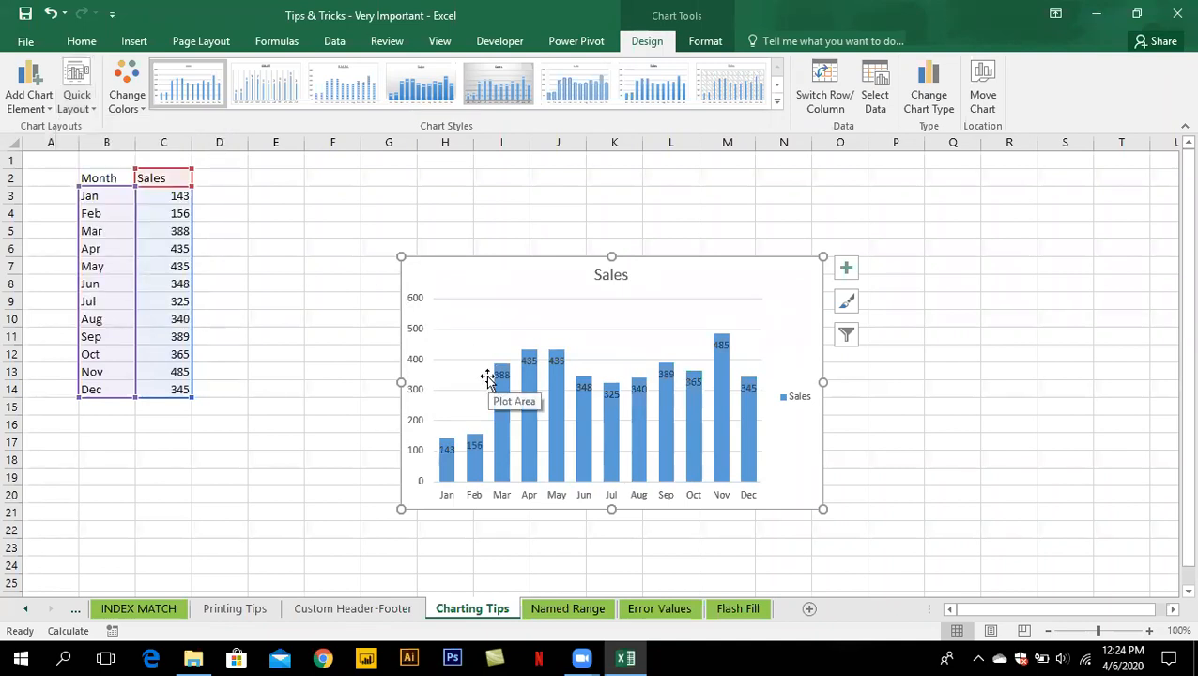
Look through the color palettes and try another chart style for the Sales column chart
left_click(129, 98)
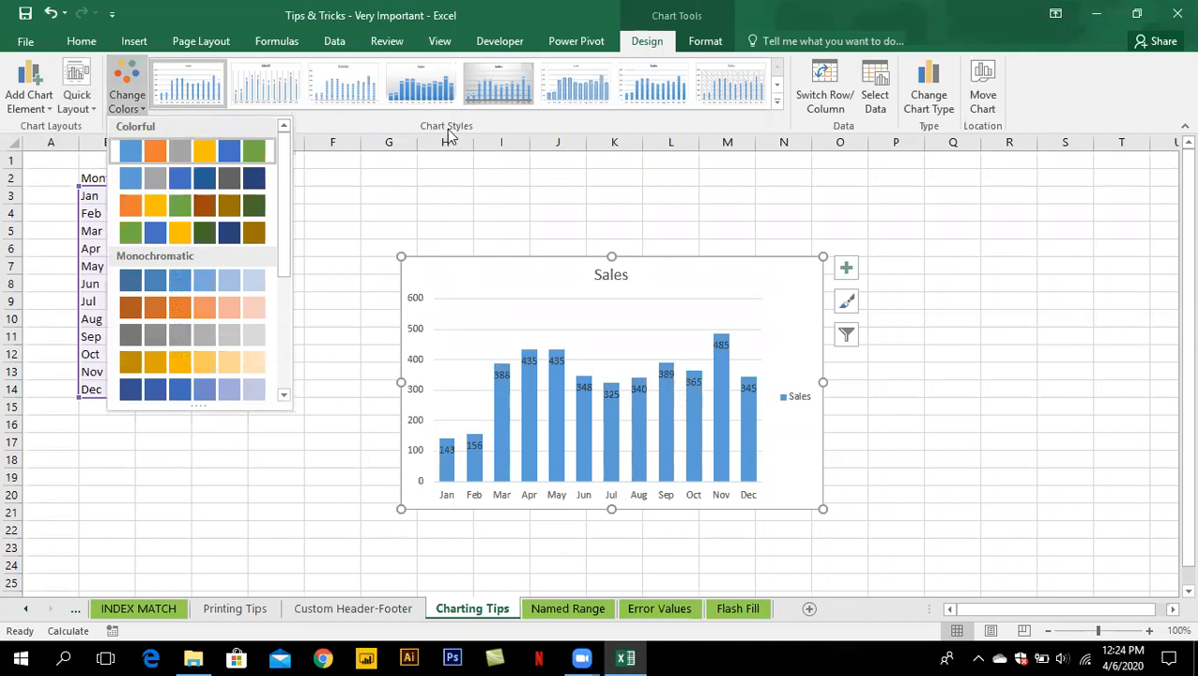
left_click(778, 102)
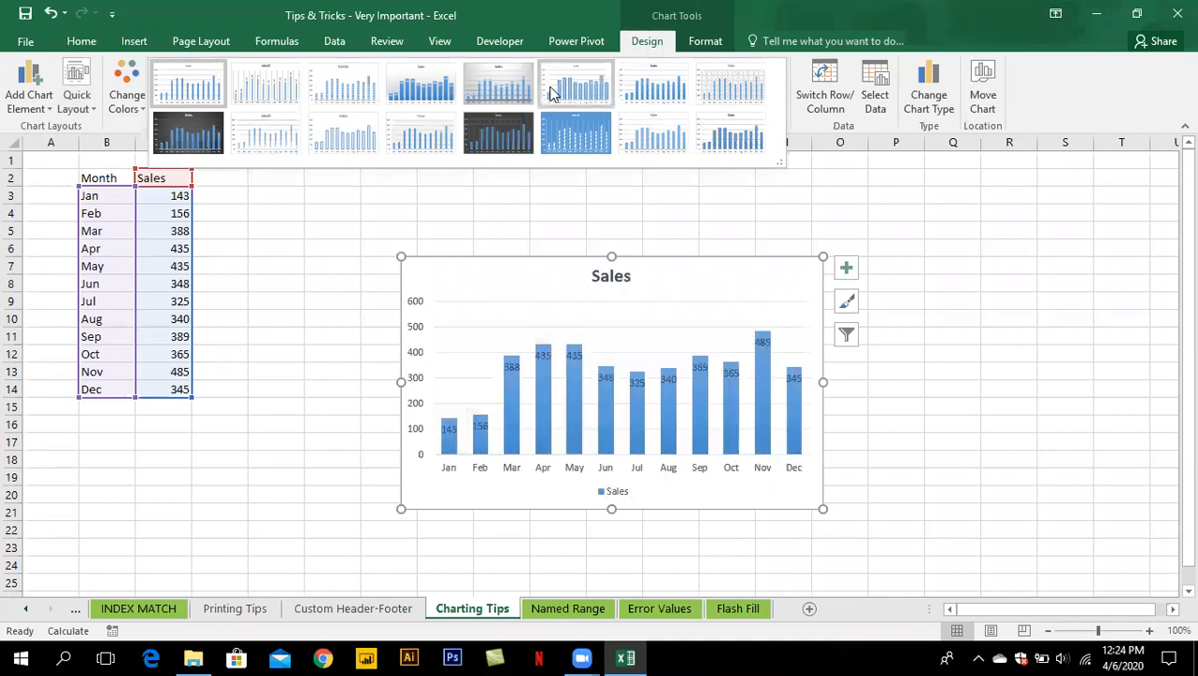
left_click(517, 92)
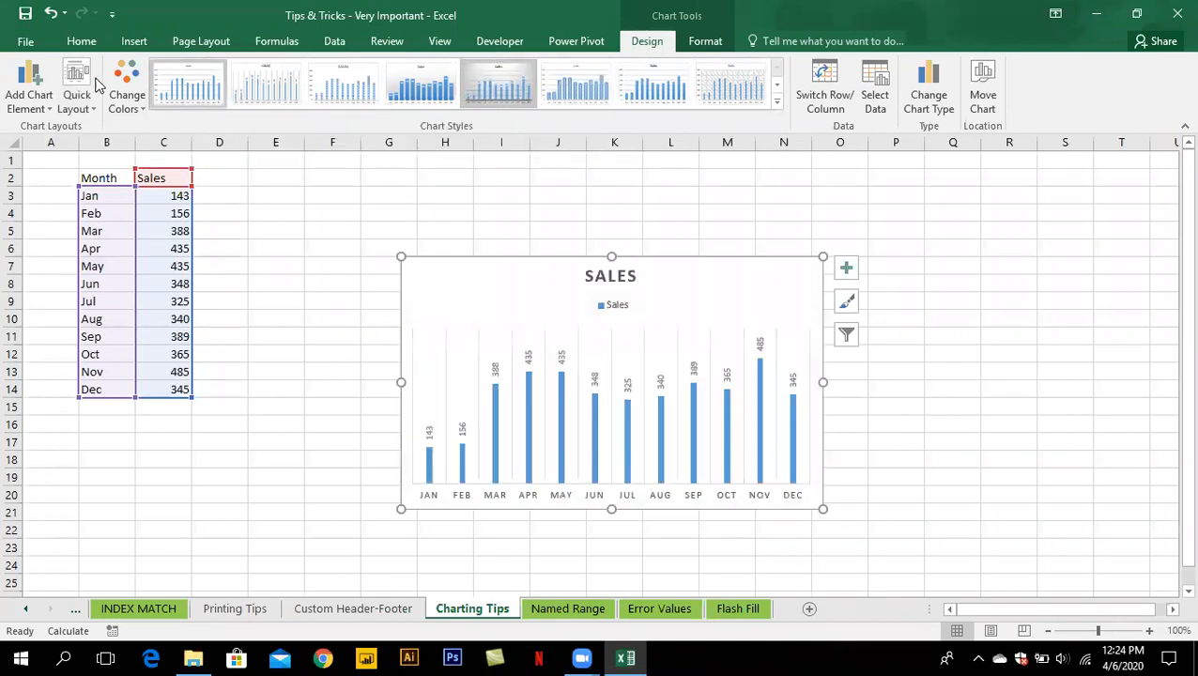
Recolor the Sales chart with the orange, yellow and green colorful palette and apply the dark style with glowing column outlines
left_click(130, 105)
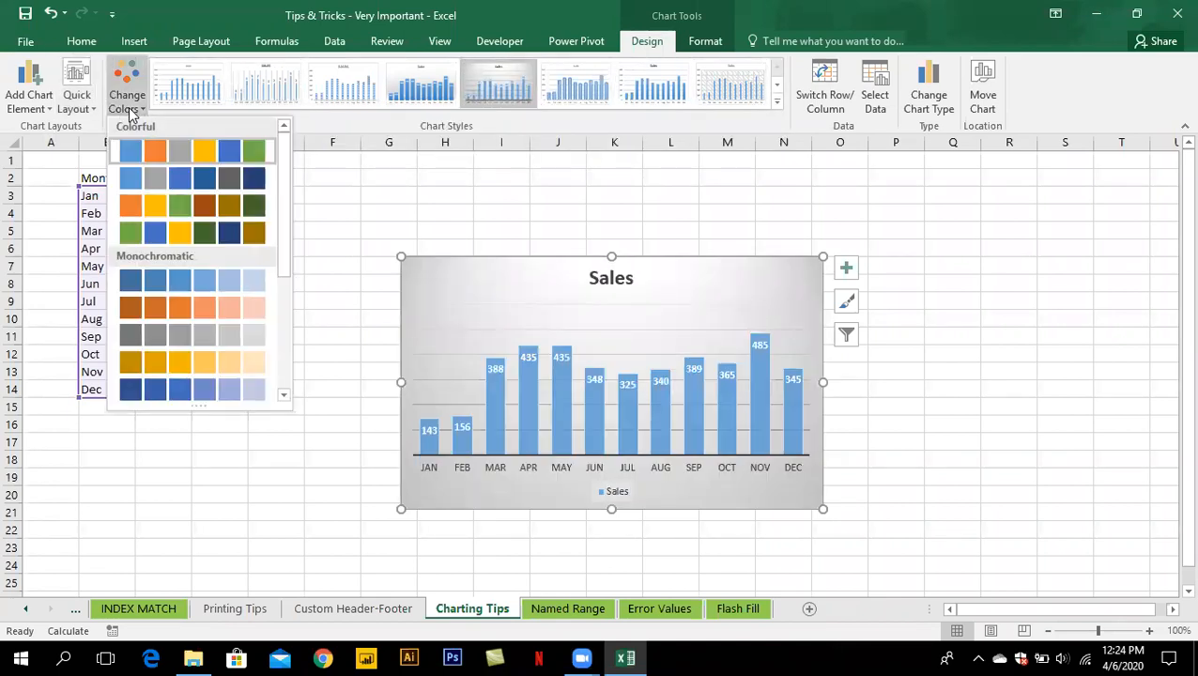
left_click(149, 206)
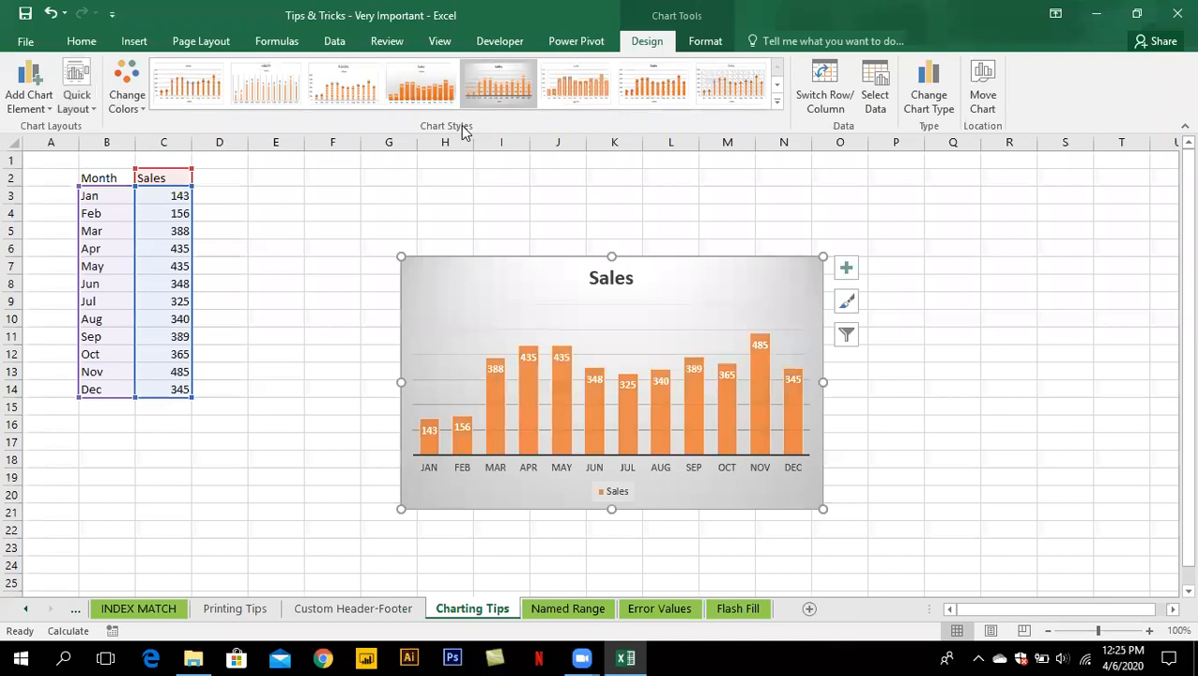
left_click(776, 102)
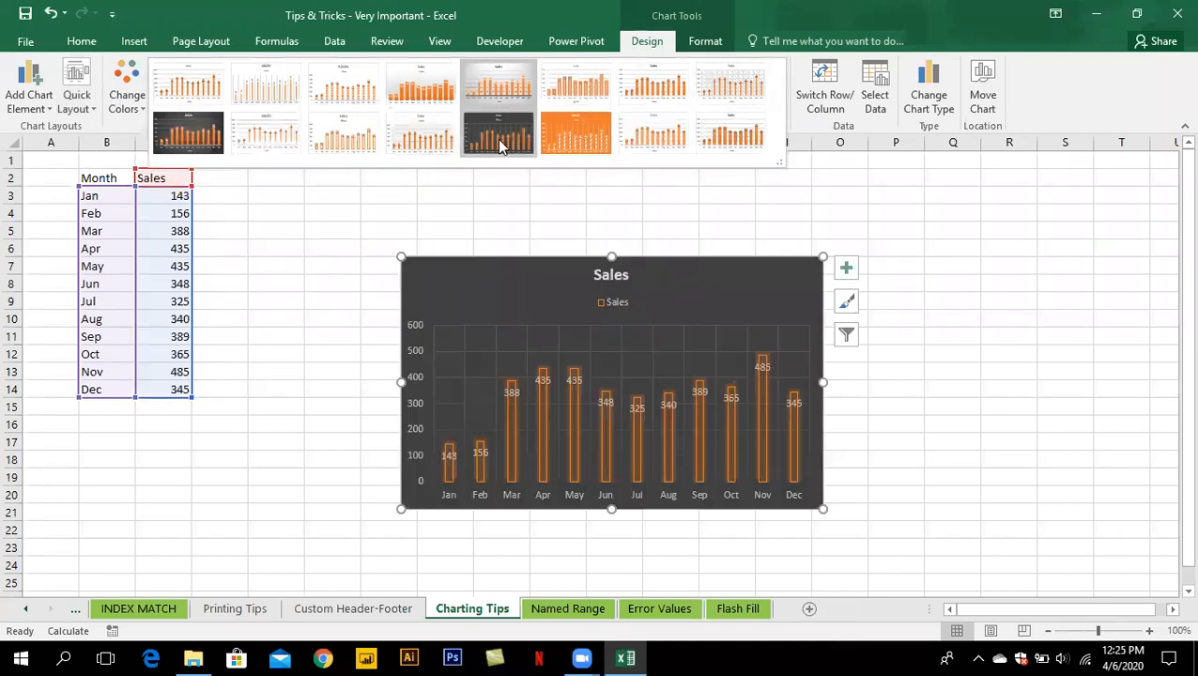
left_click(498, 137)
Recolor the Sales chart with the colorful palette that starts with green, and apply the light gradient style with shadowed columns
left_click(127, 94)
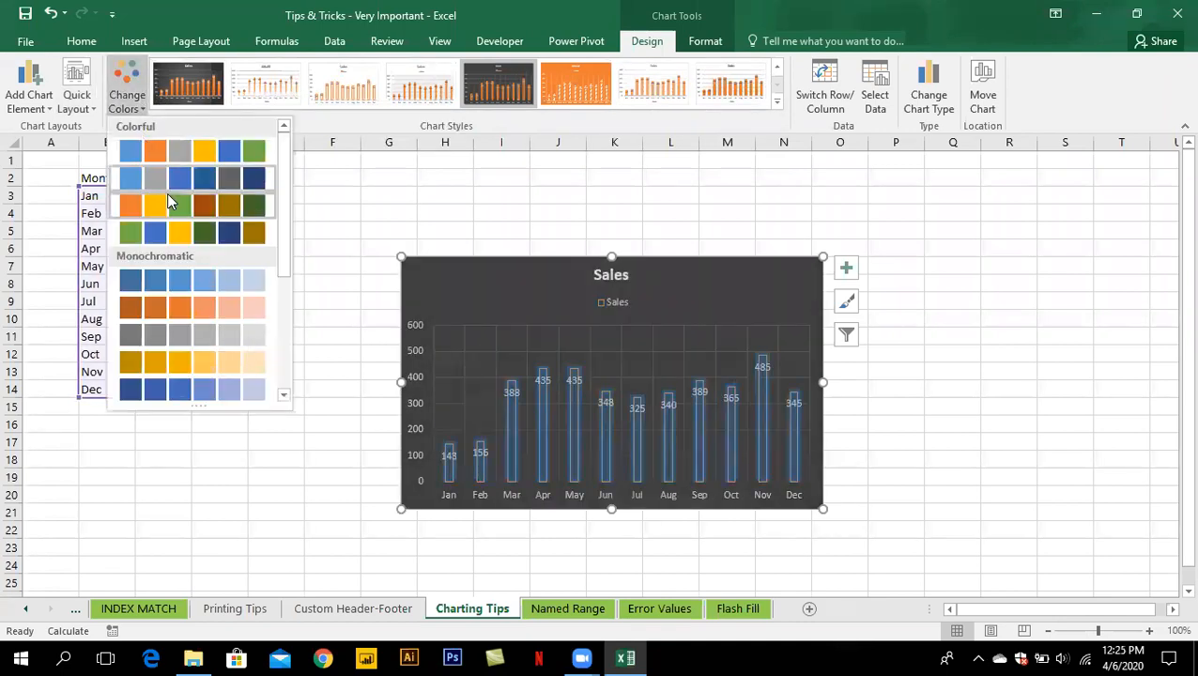
left_click(185, 234)
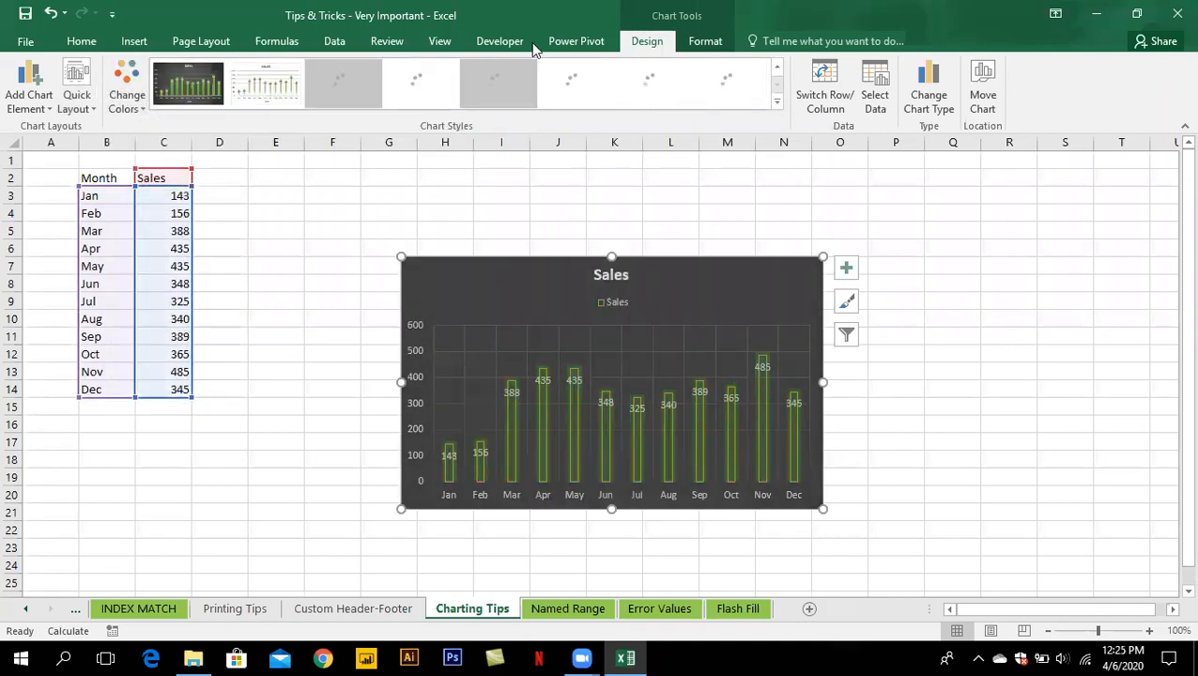
left_click(777, 101)
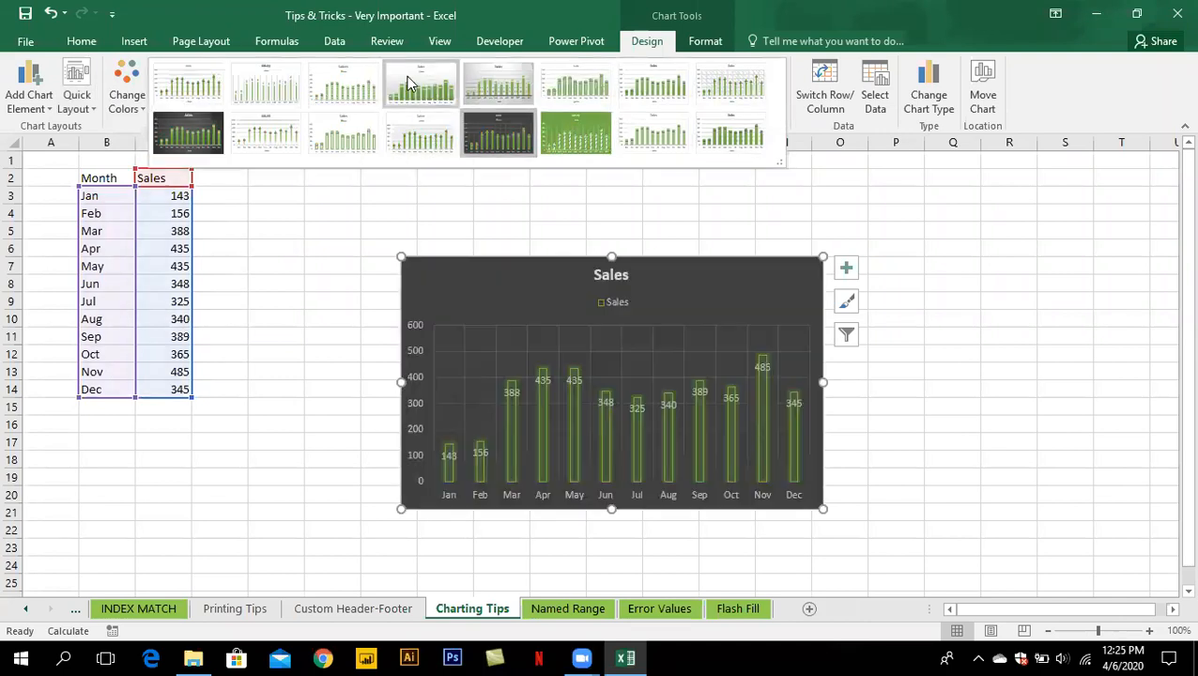
left_click(406, 76)
left_click(131, 111)
left_click(131, 110)
left_click(131, 111)
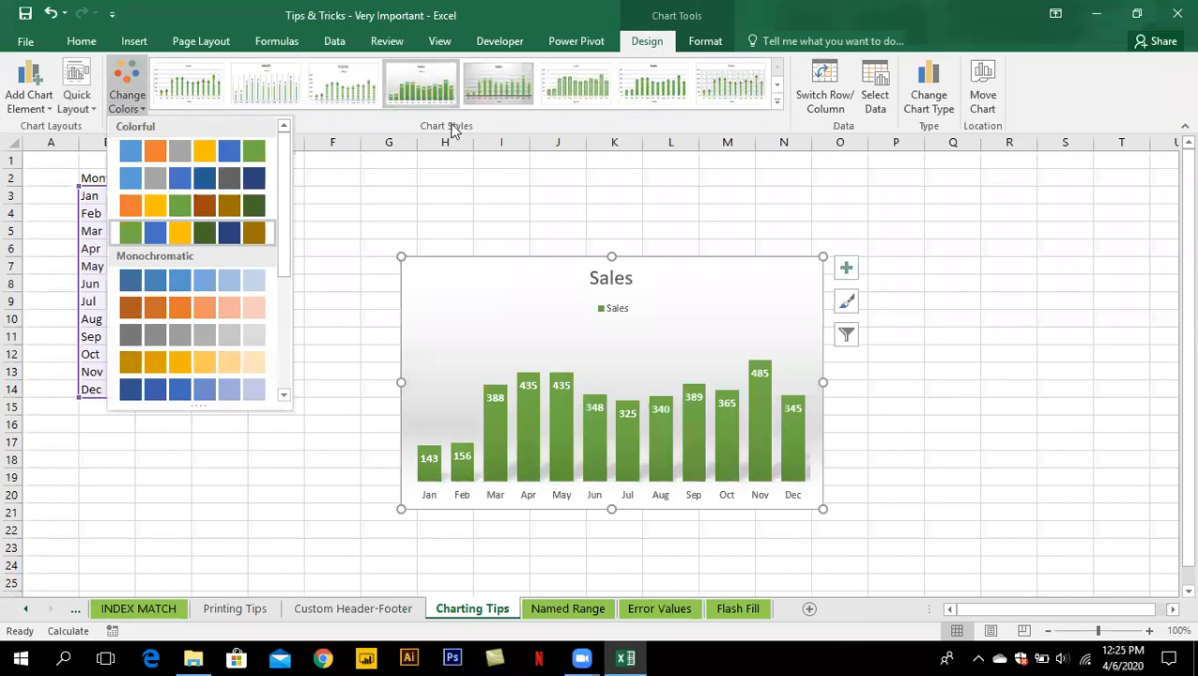
Compare the available chart styles, keep the light gradient one, and move the chart up beside the data table
left_click(778, 101)
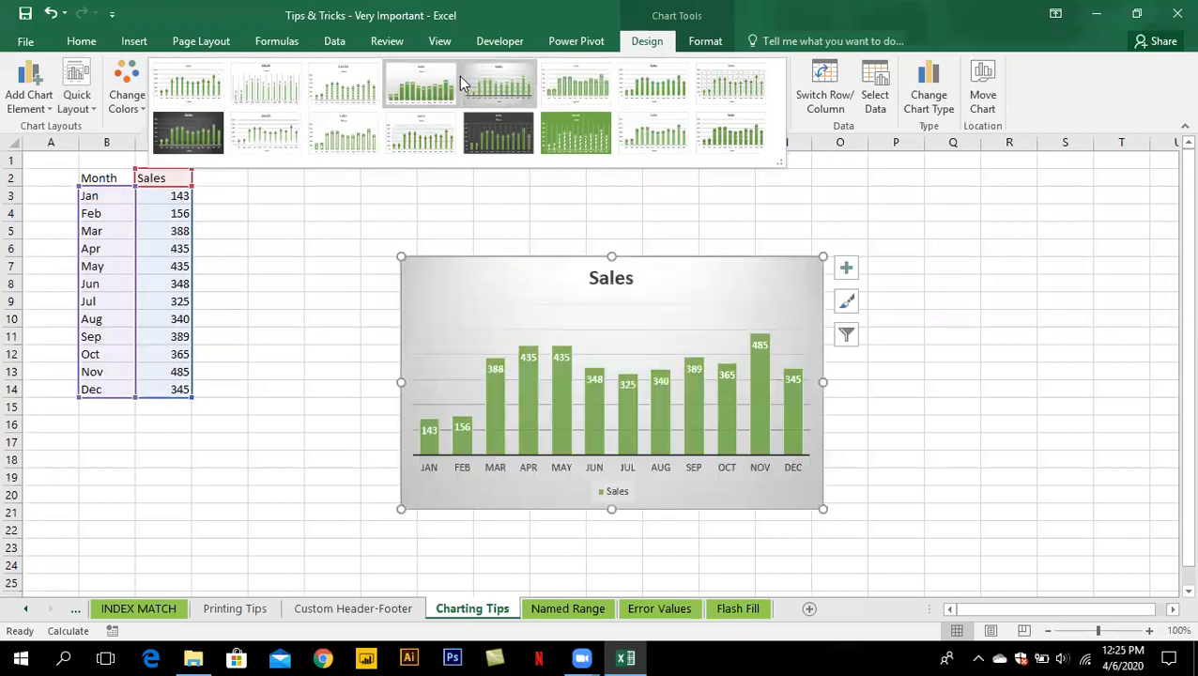
left_click(417, 84)
left_click_drag(533, 262, 421, 181)
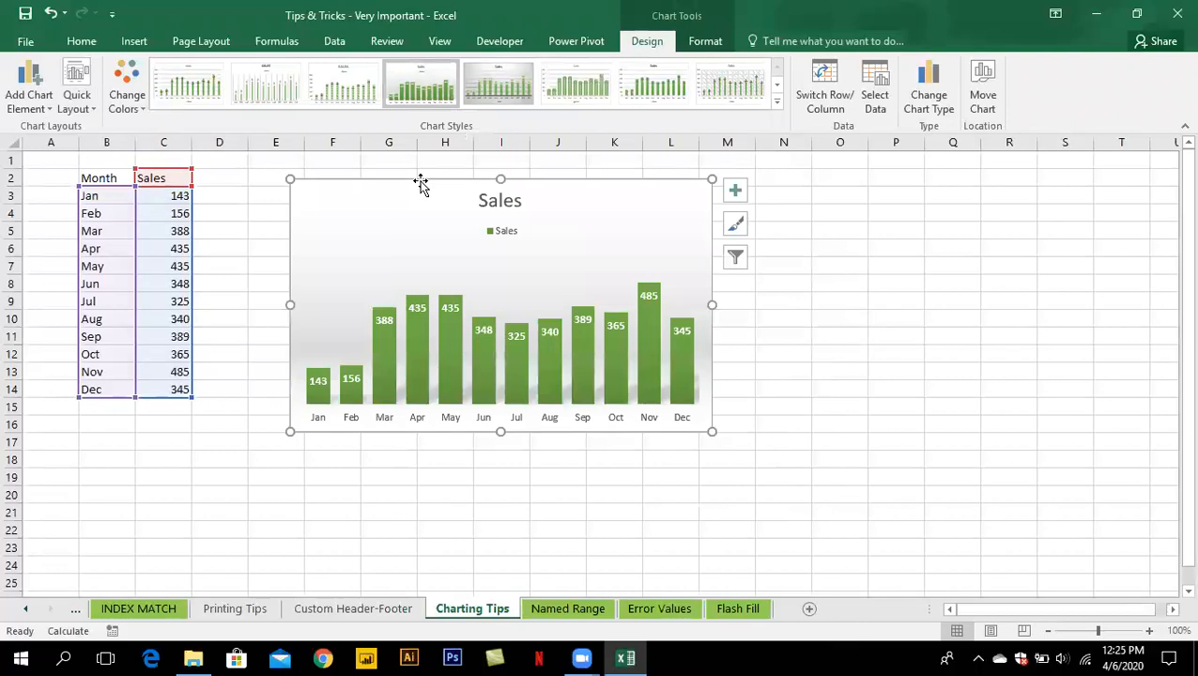
left_click(777, 101)
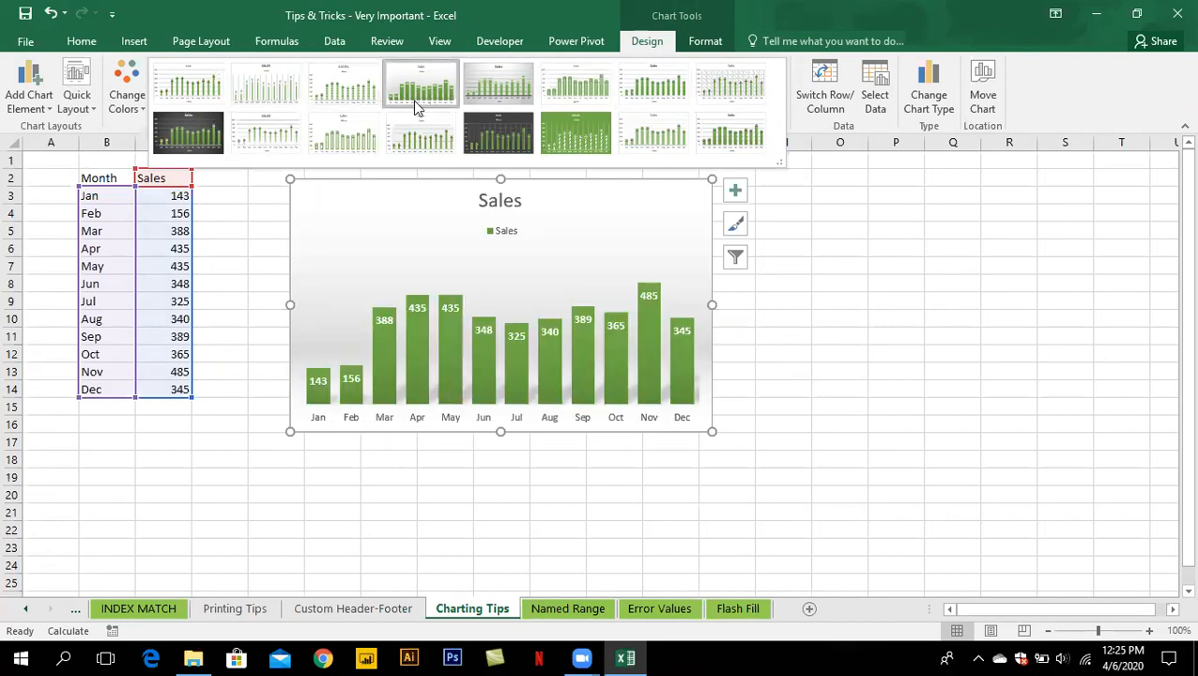
left_click(409, 191)
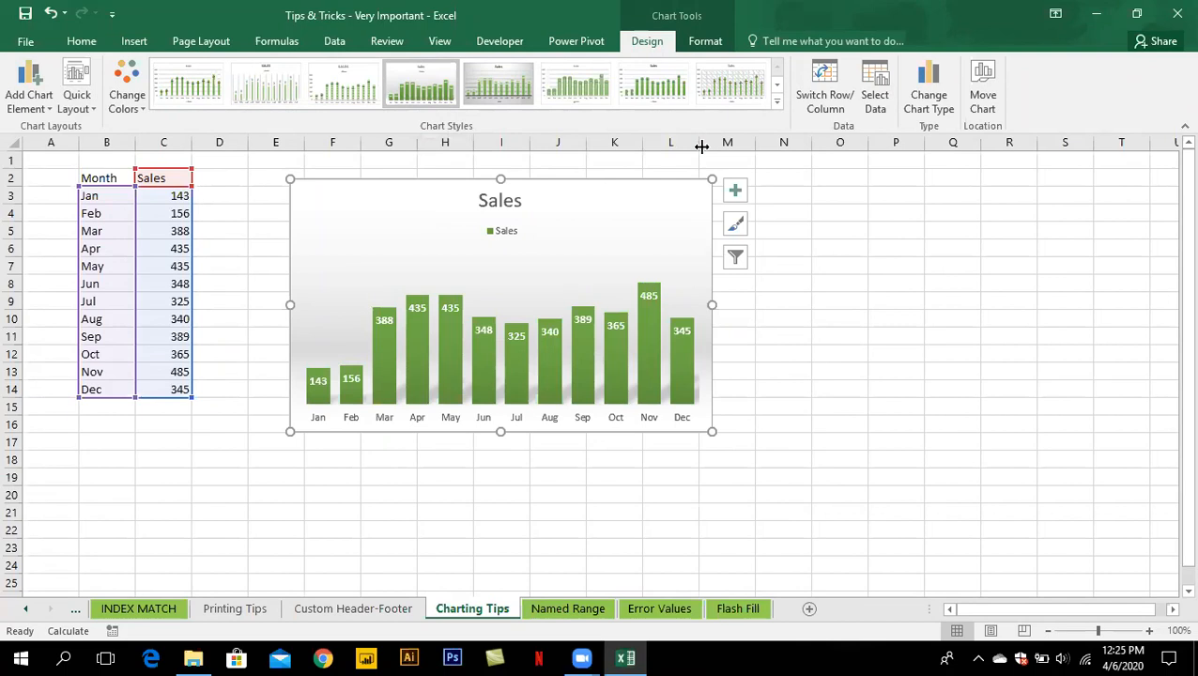
Try swapping the chart's rows and columns, swap them back, and inspect the chart's data source without changing it
left_click(825, 95)
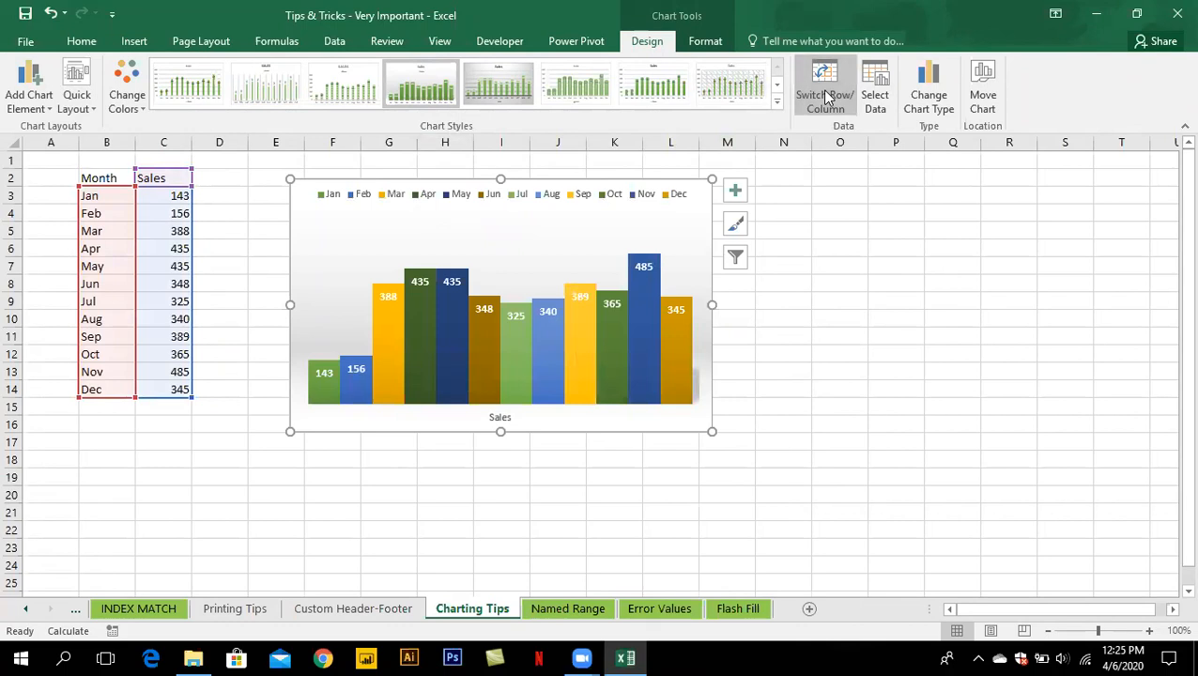
left_click(825, 95)
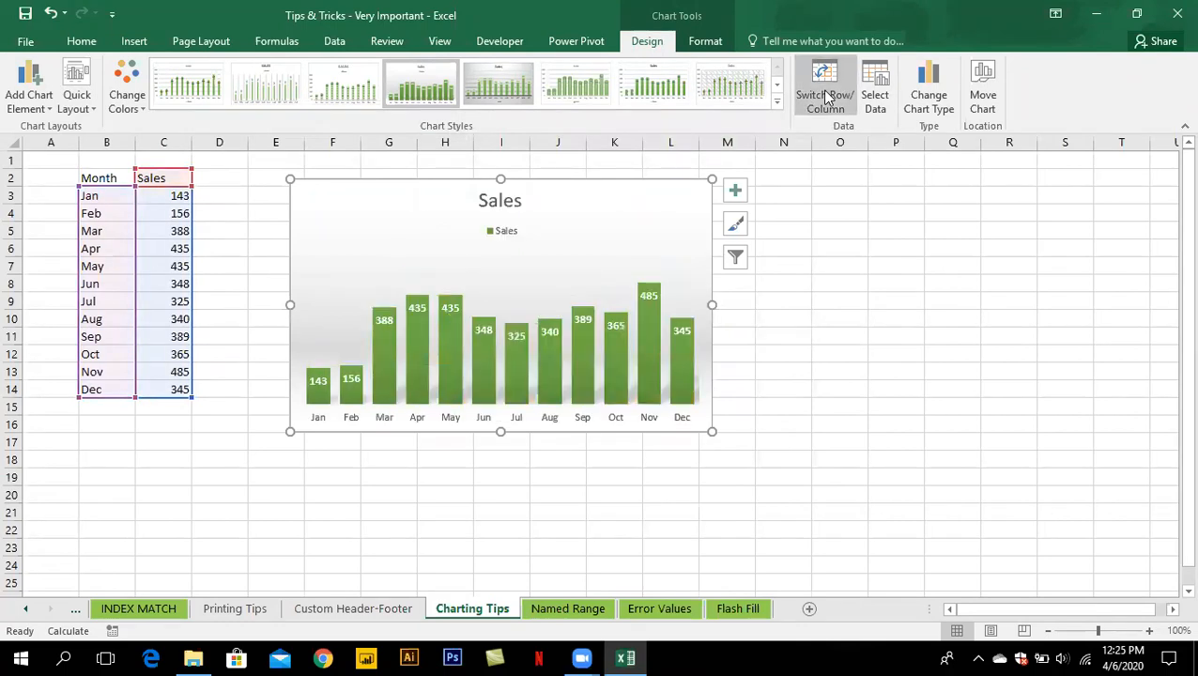
left_click(871, 96)
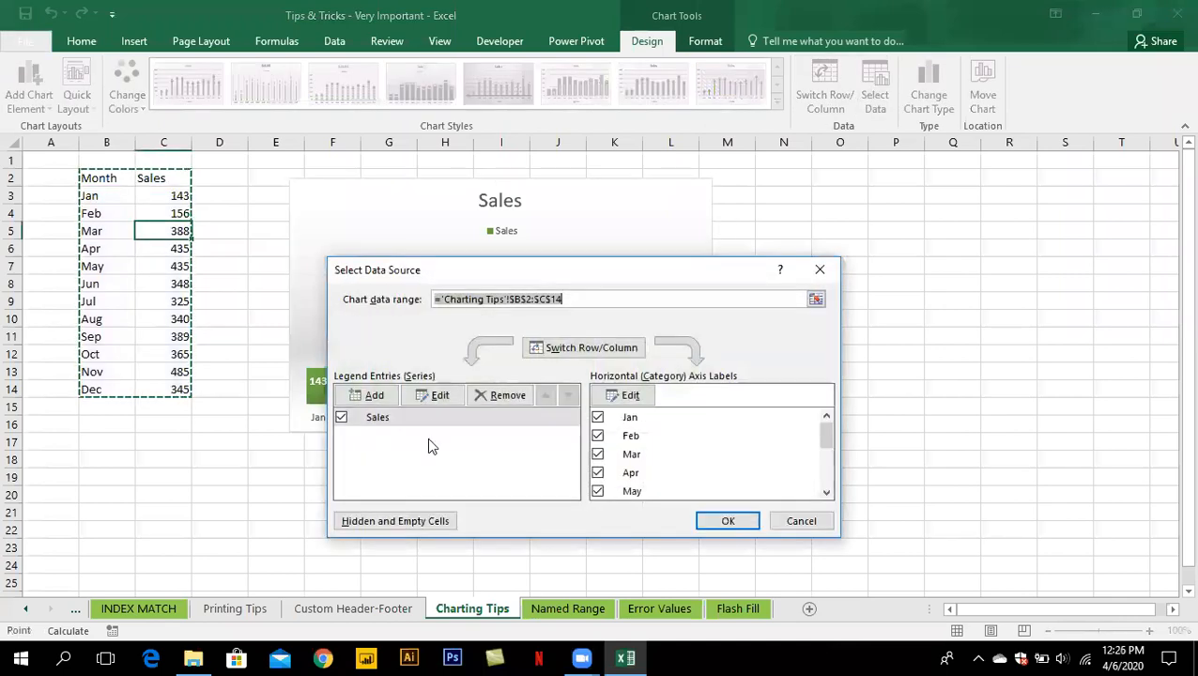
left_click(803, 522)
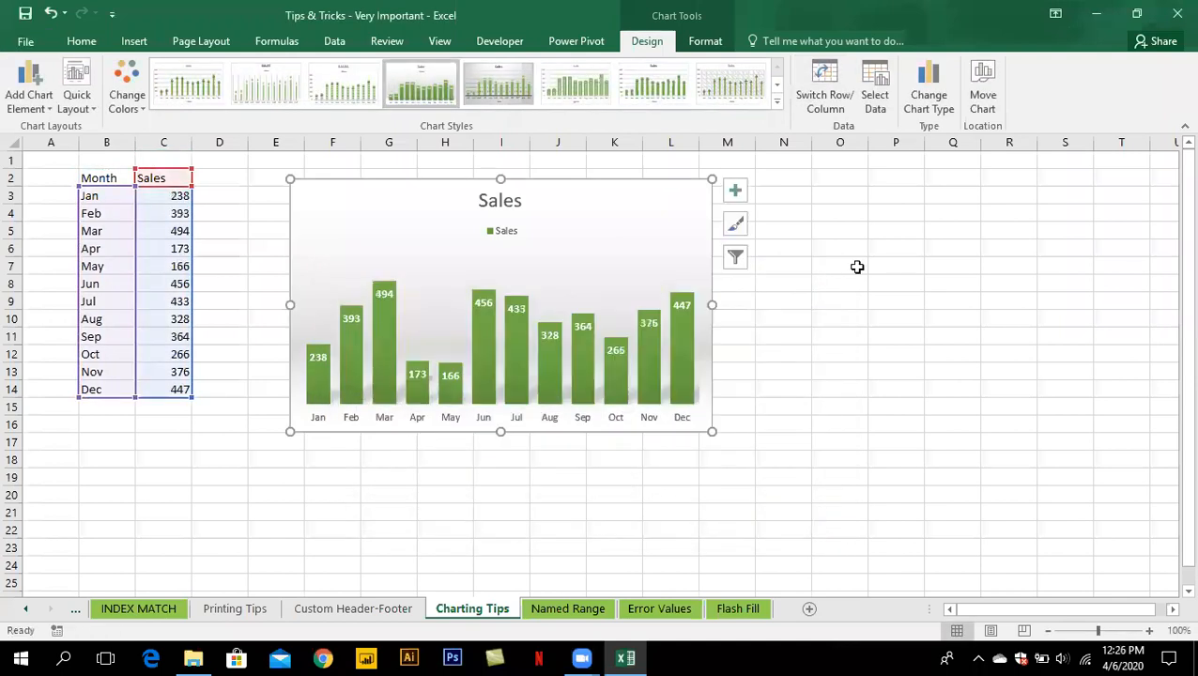
Change the chart to a Line chart and apply the gray style with values inside round markers
left_click(943, 110)
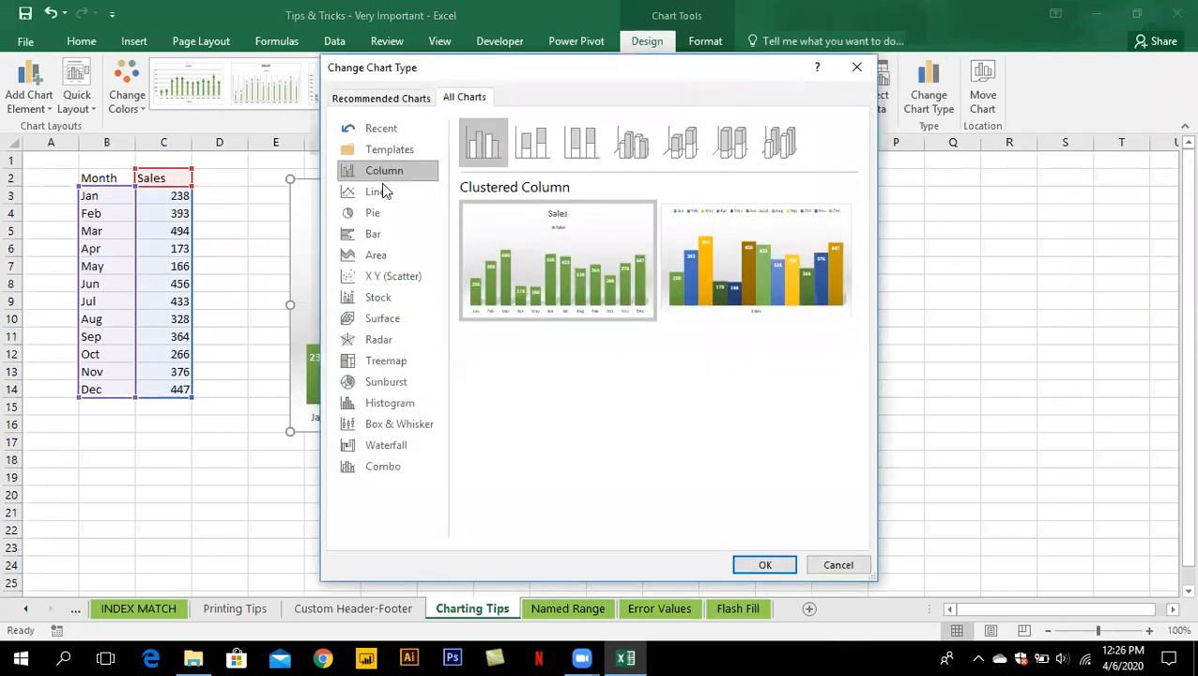
left_click(382, 191)
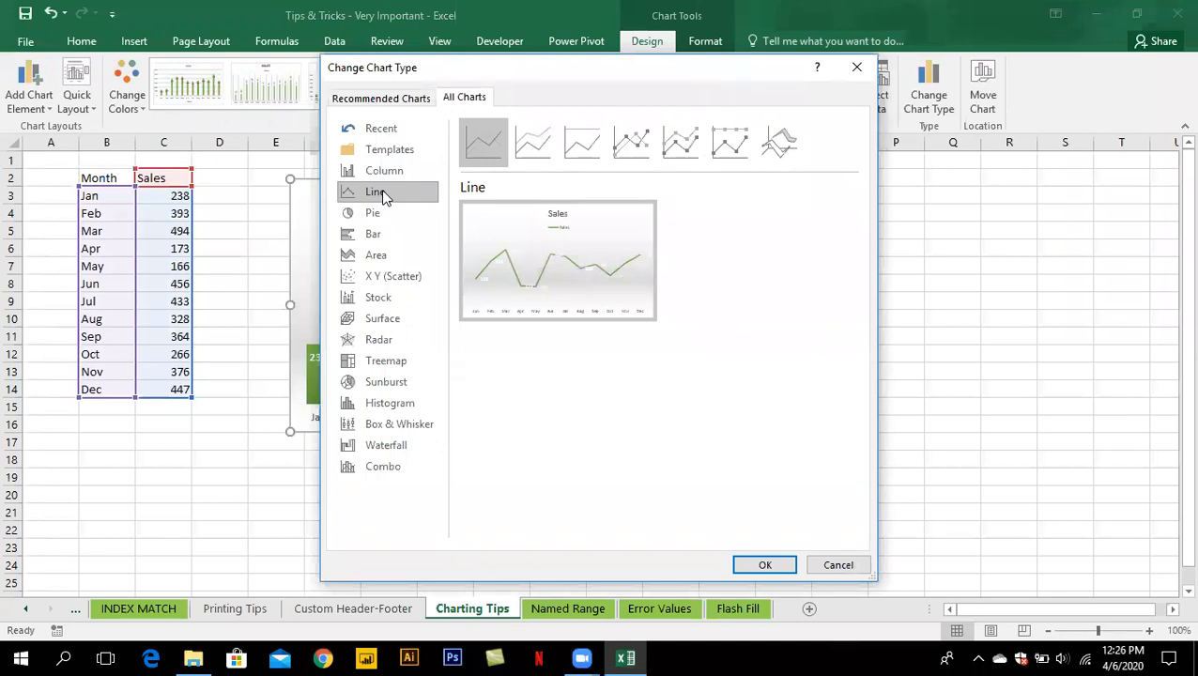
left_click(778, 567)
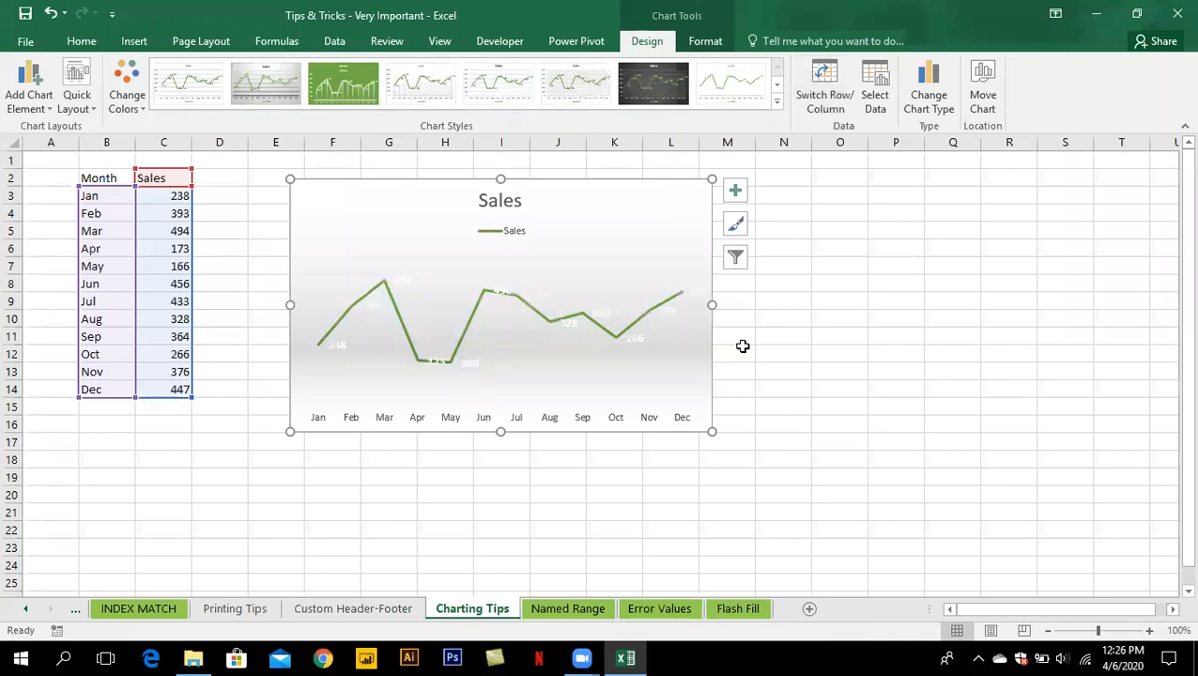
left_click(338, 94)
left_click(247, 96)
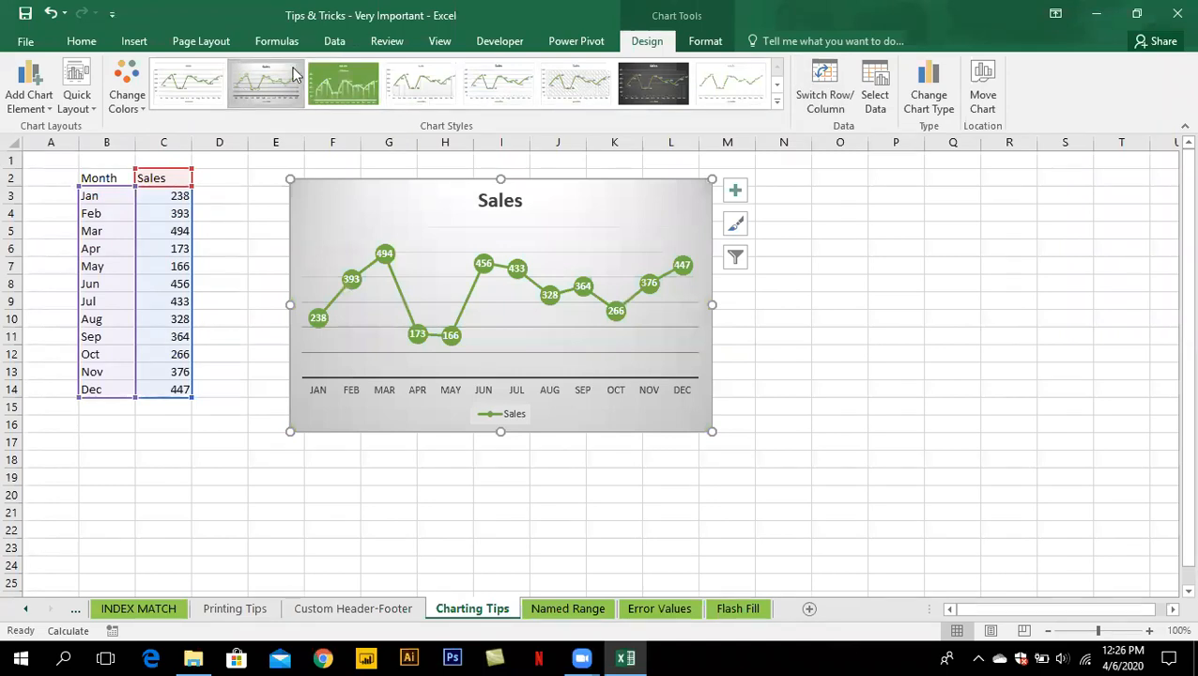
Change the chart to a Pie chart and apply the gray style with dark value-and-percentage labels and a side legend
left_click(929, 94)
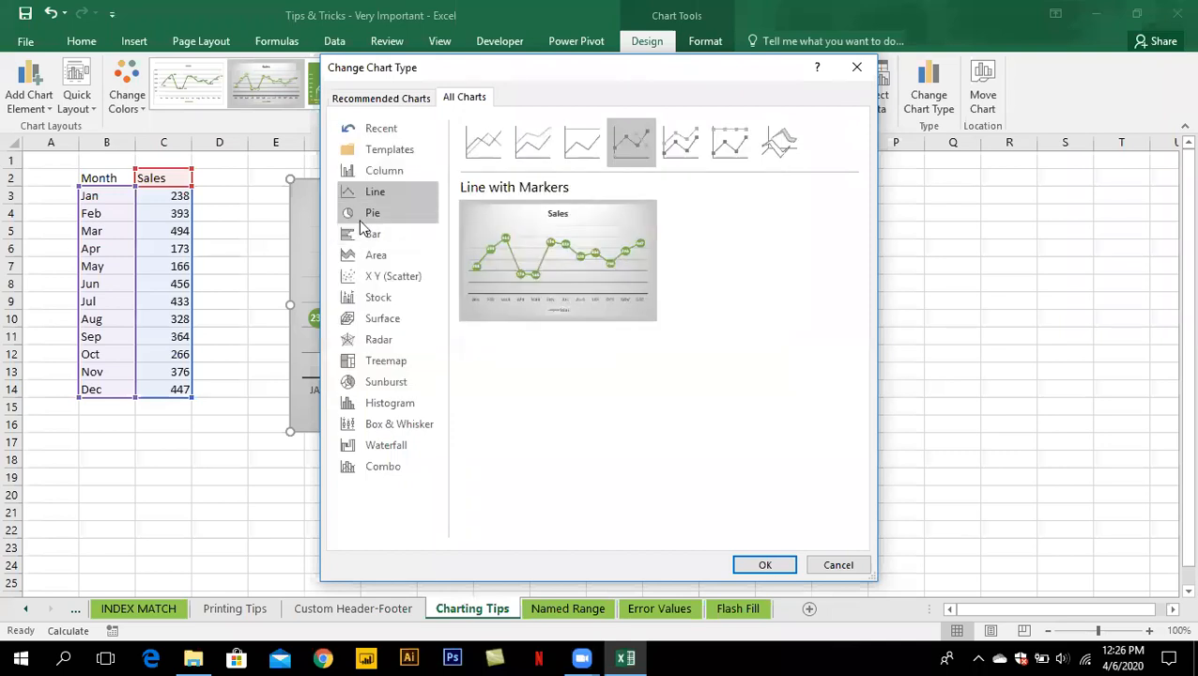
left_click(361, 215)
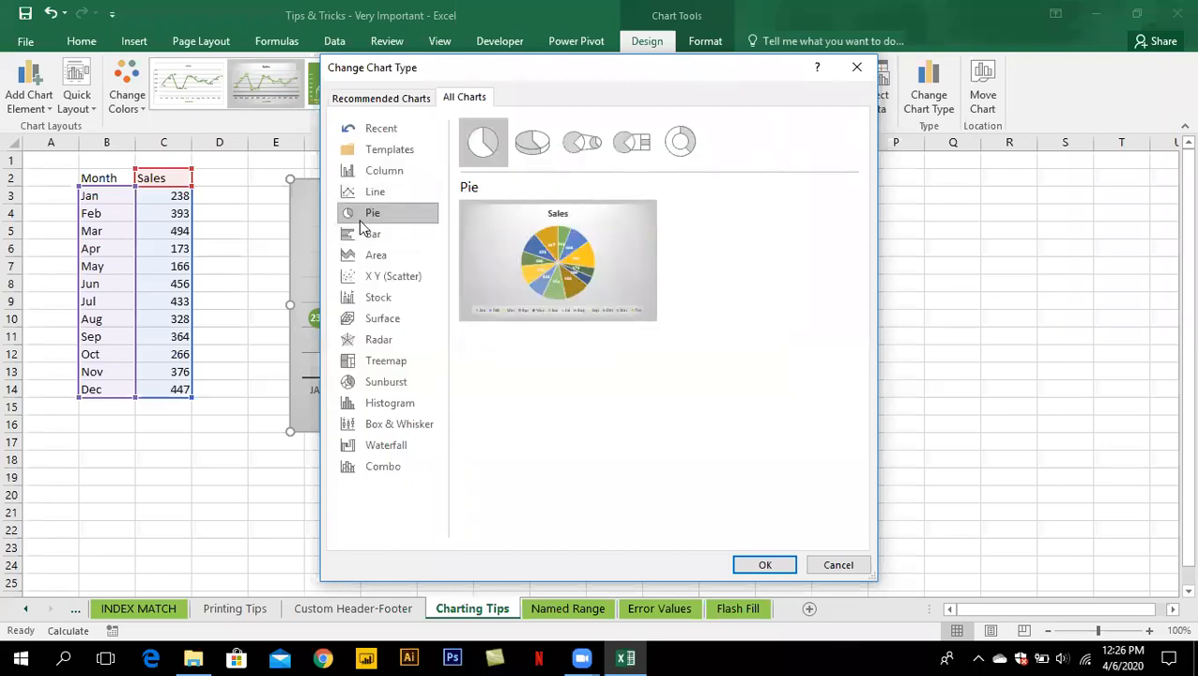
left_click(762, 567)
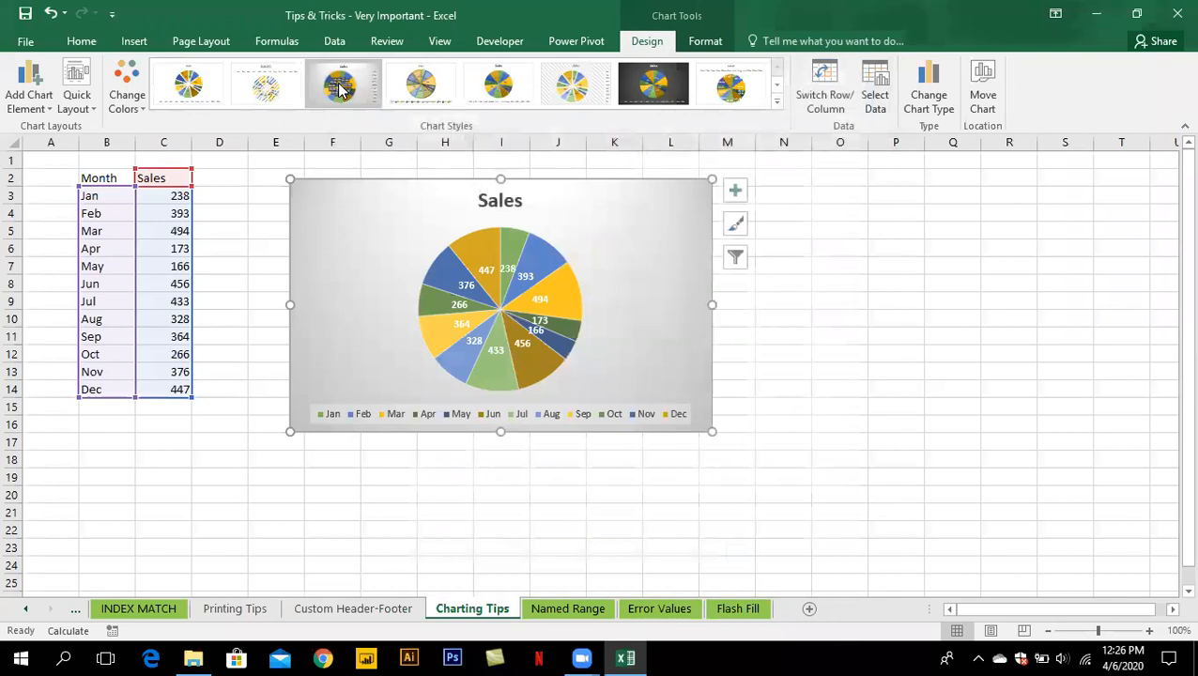
left_click(340, 88)
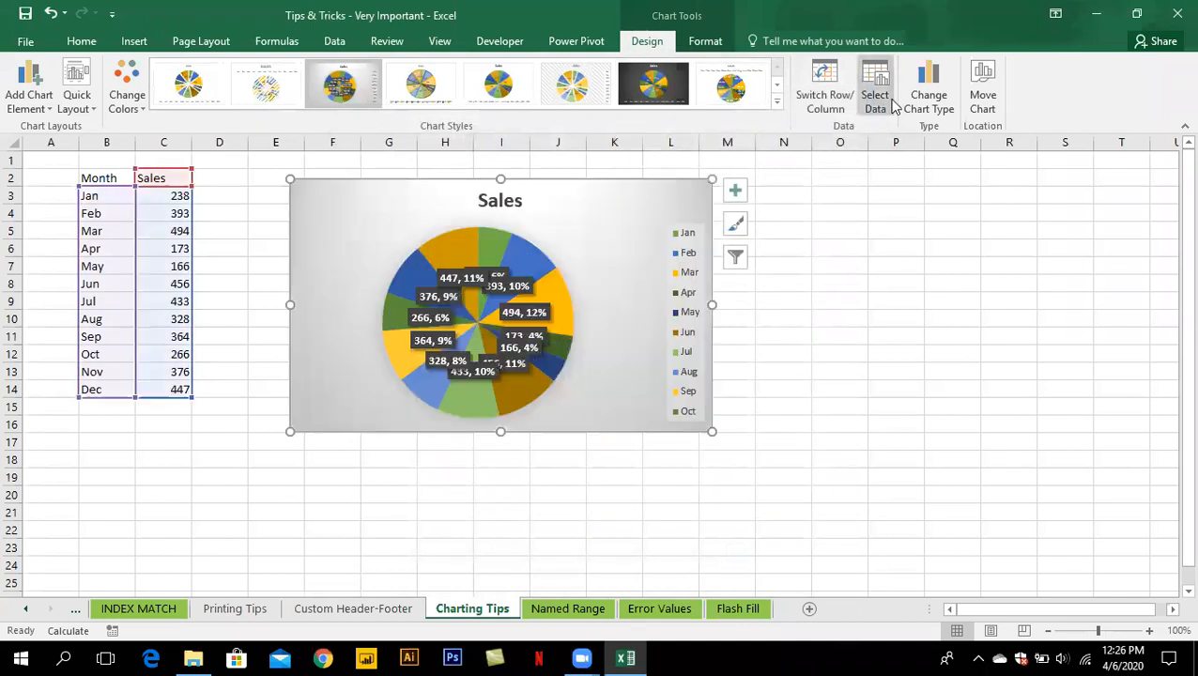
Change the Sales chart back to a Clustered Column chart
left_click(928, 92)
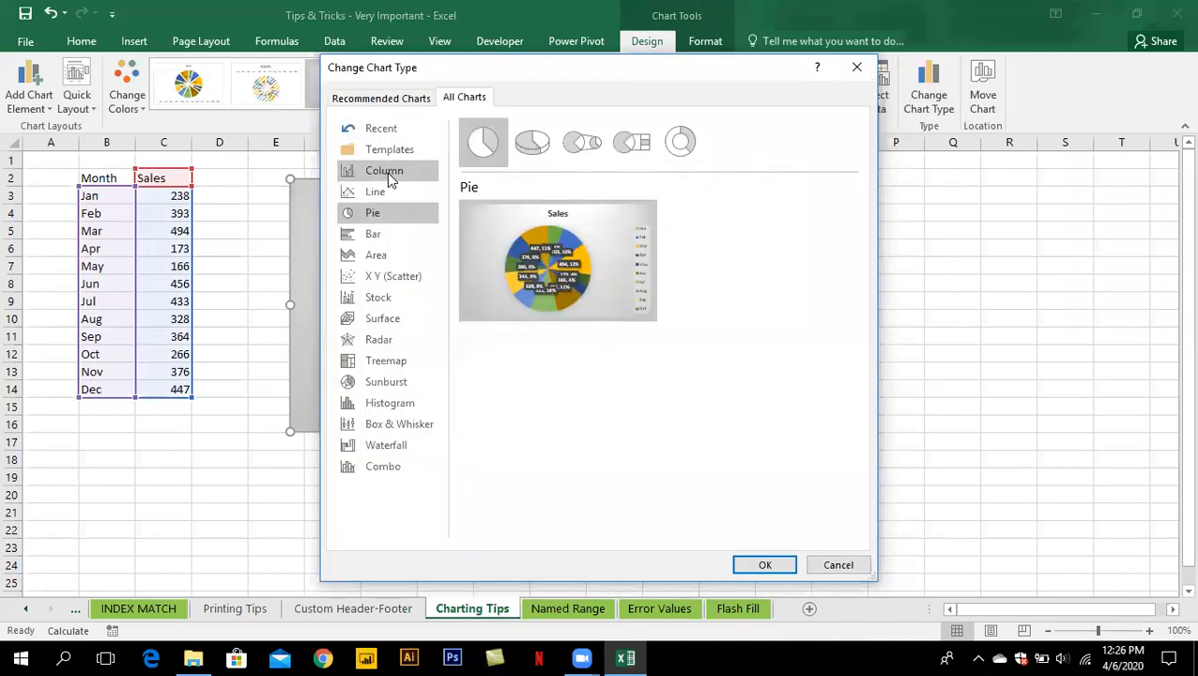
left_click(387, 172)
left_click(764, 563)
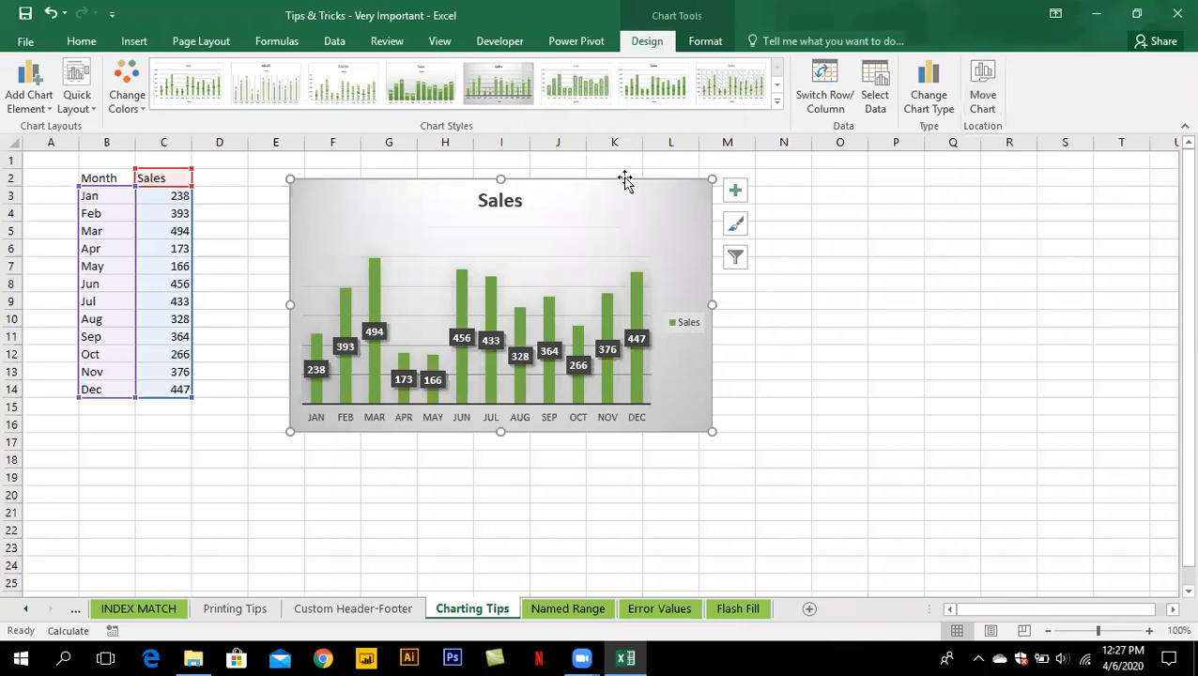
Copy the Sales chart and open a blank presentation in PowerPoint
key("ctrl+c")
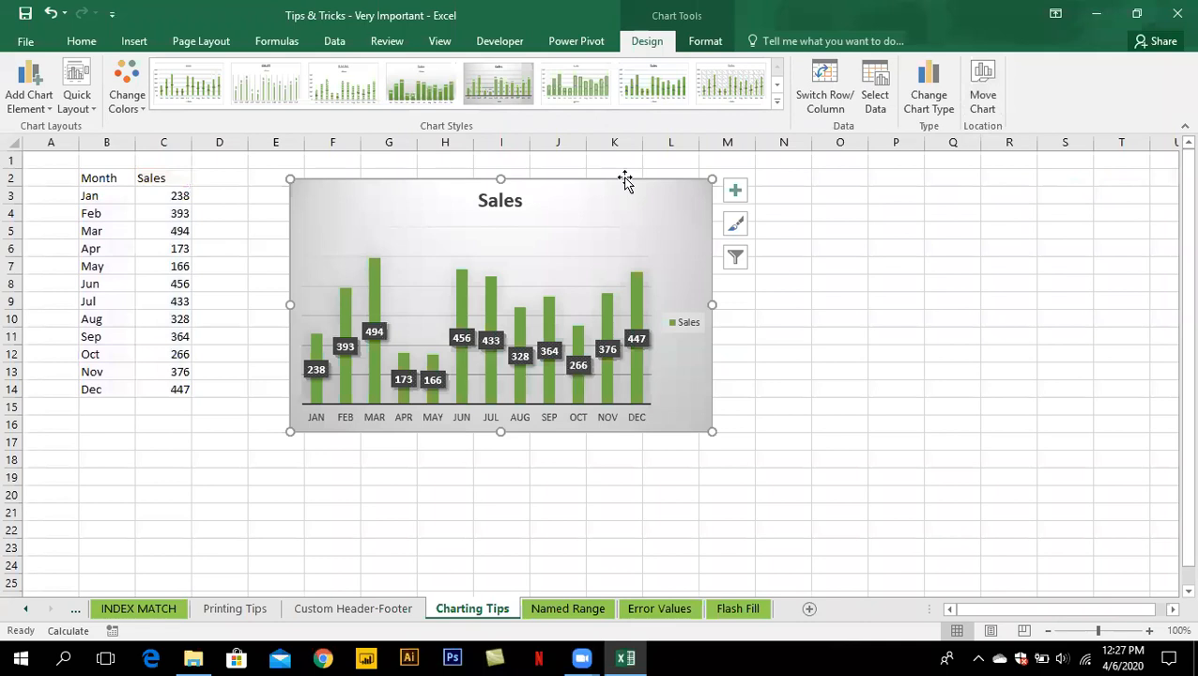
key("super+r")
type("powerpnt")
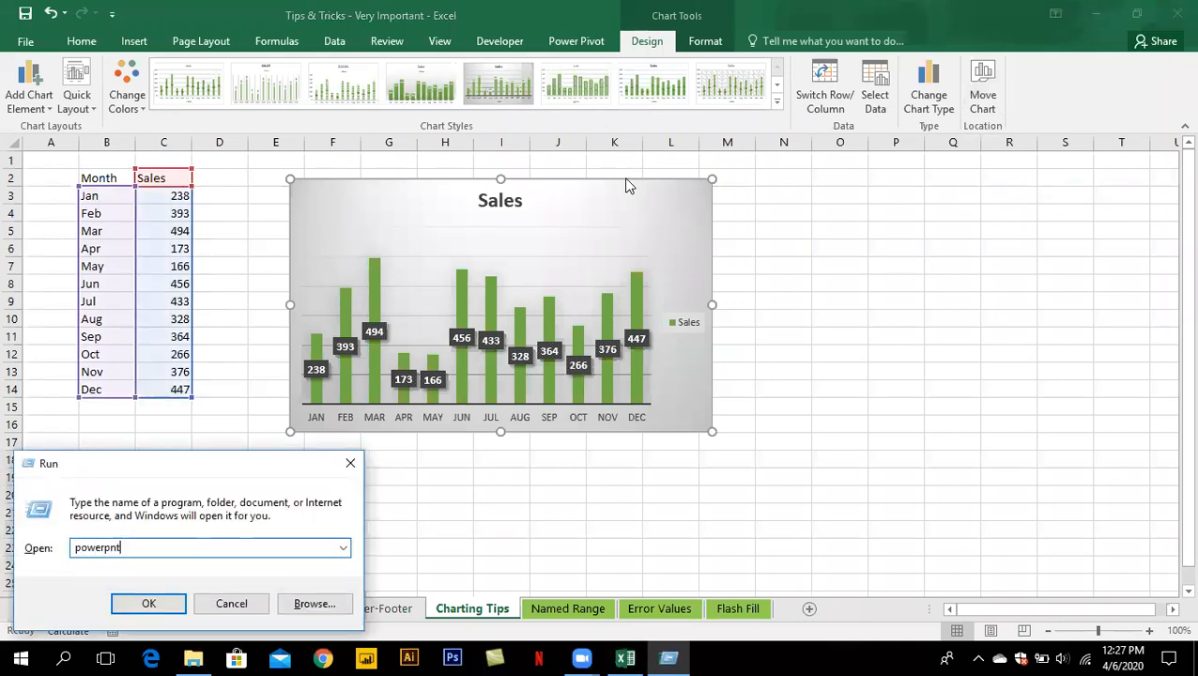
key("Return")
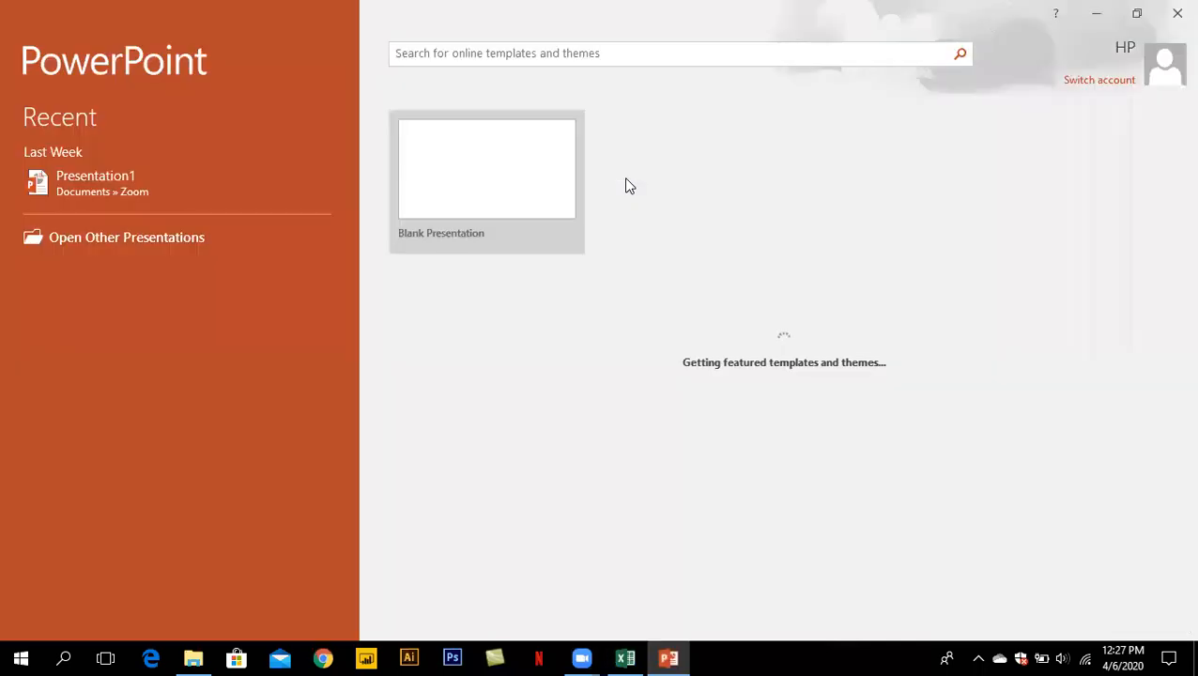
left_click(471, 180)
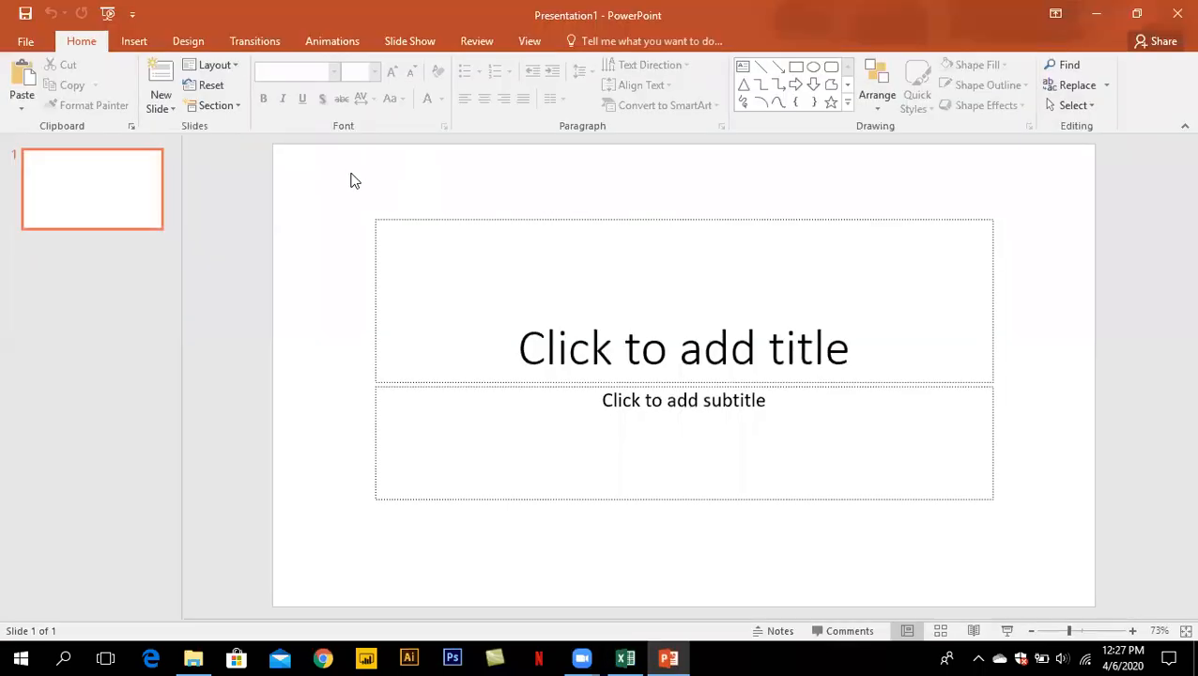
Delete the title and subtitle placeholders from the slide and paste the chart with source formatting and linked data
key("ctrl+a")
key("Delete")
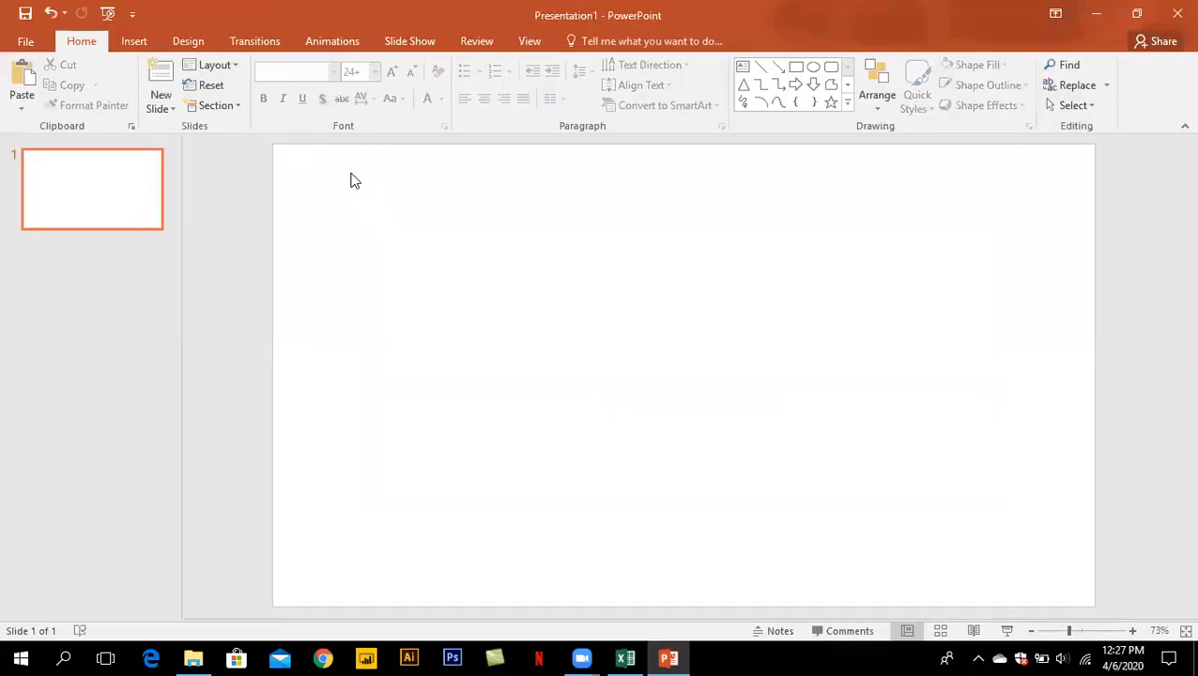
left_click(19, 107)
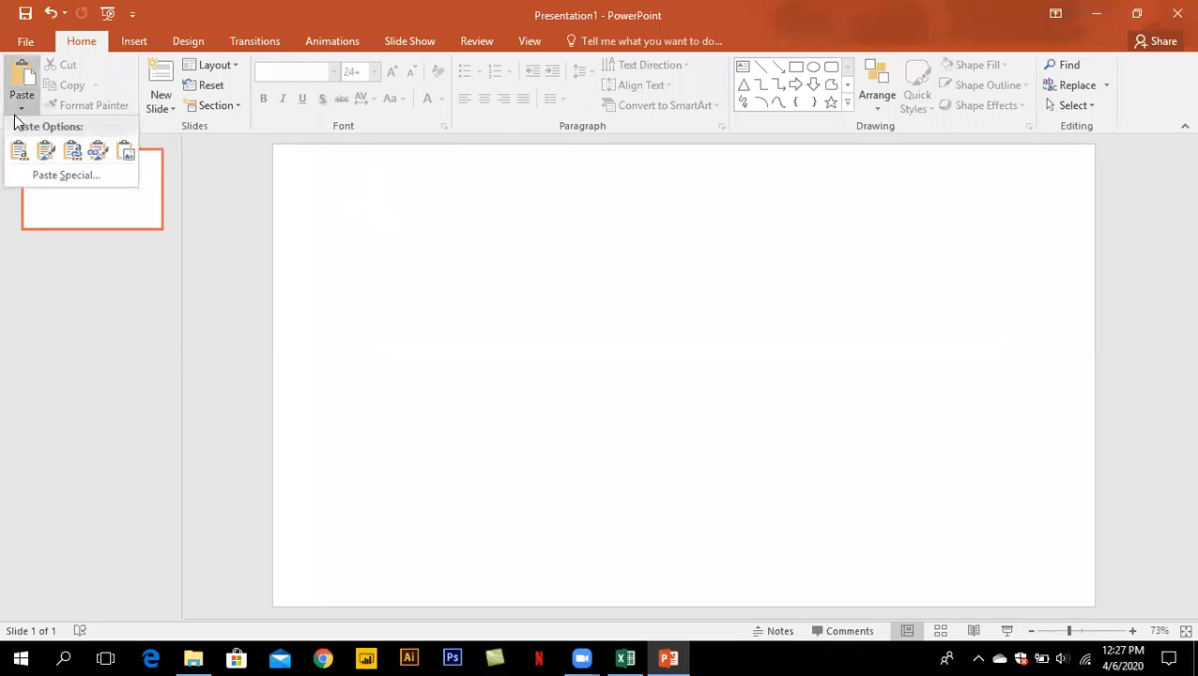
left_click(106, 158)
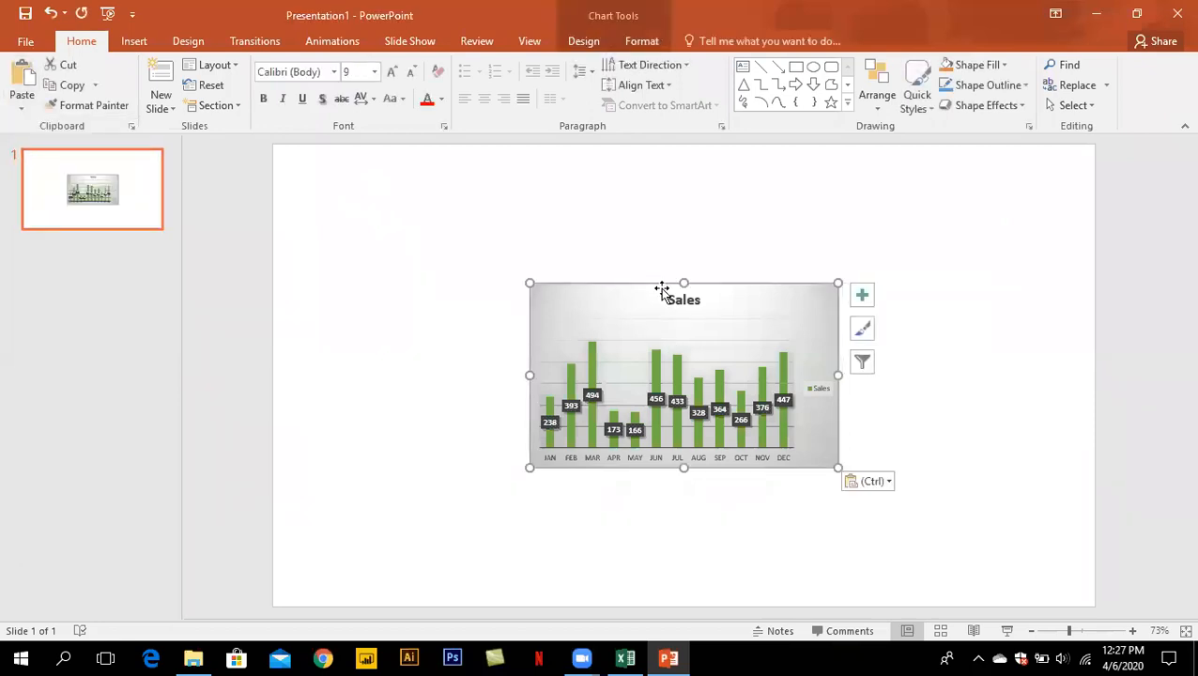
Move the pasted chart to the slide's upper-left area, enlarge it to cover most of the slide, and switch back to Excel
left_click_drag(658, 286, 445, 191)
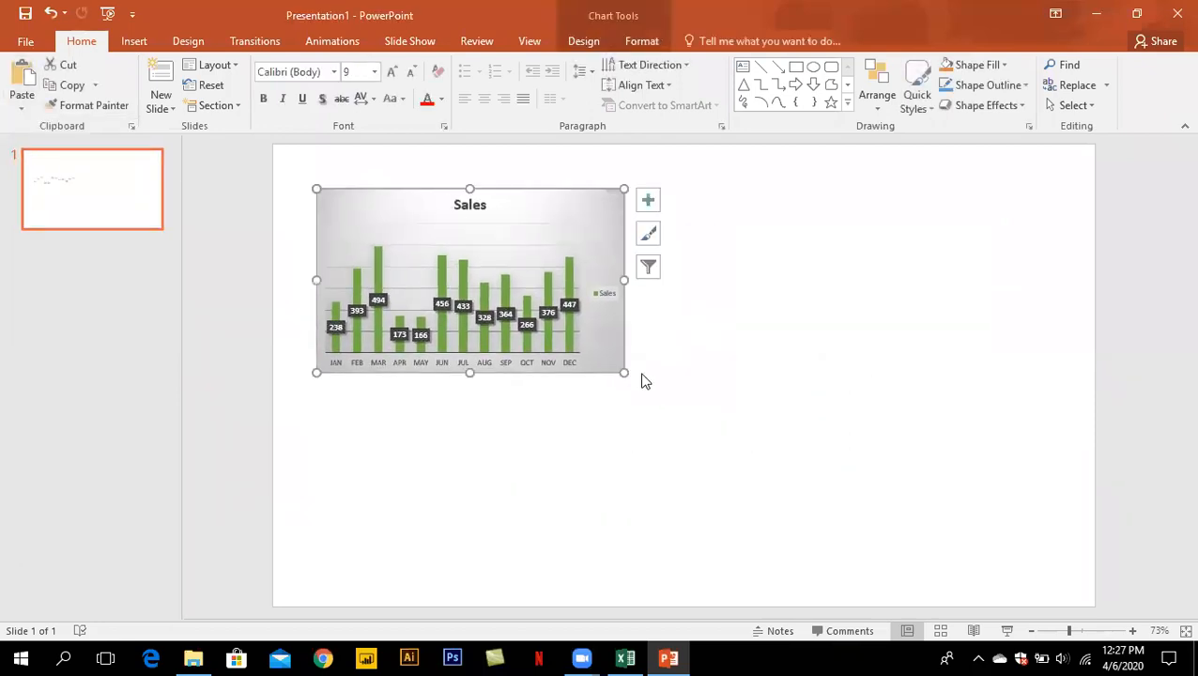
left_click_drag(624, 370, 1027, 570)
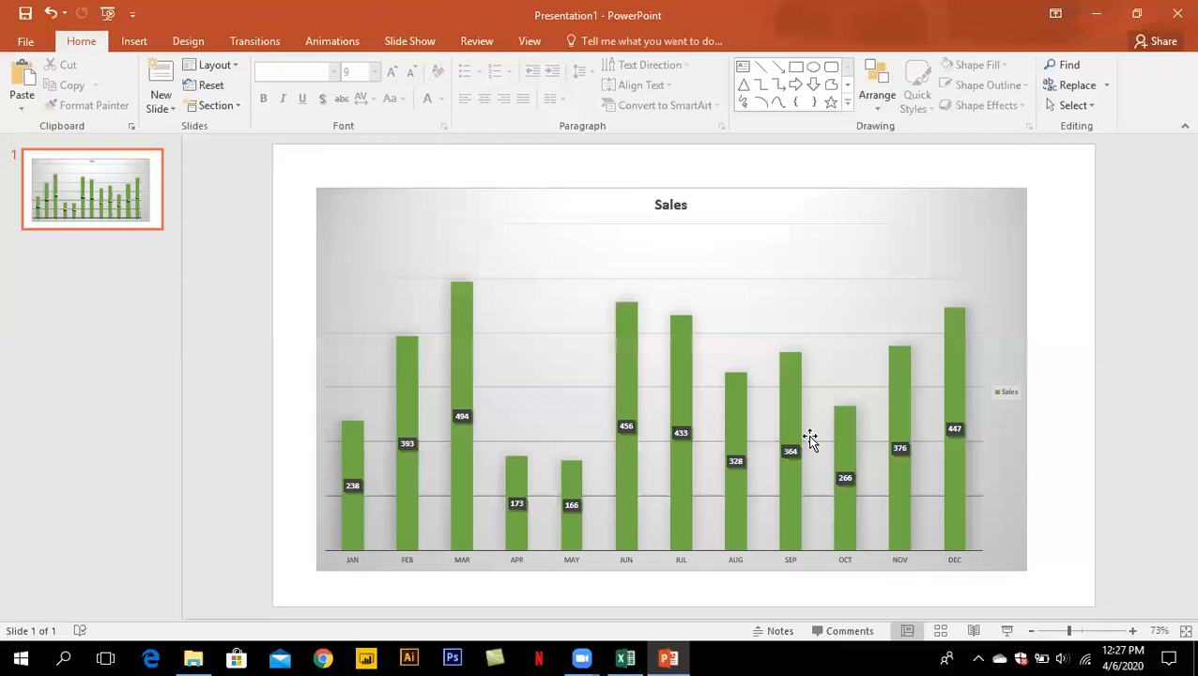
key("alt+Tab")
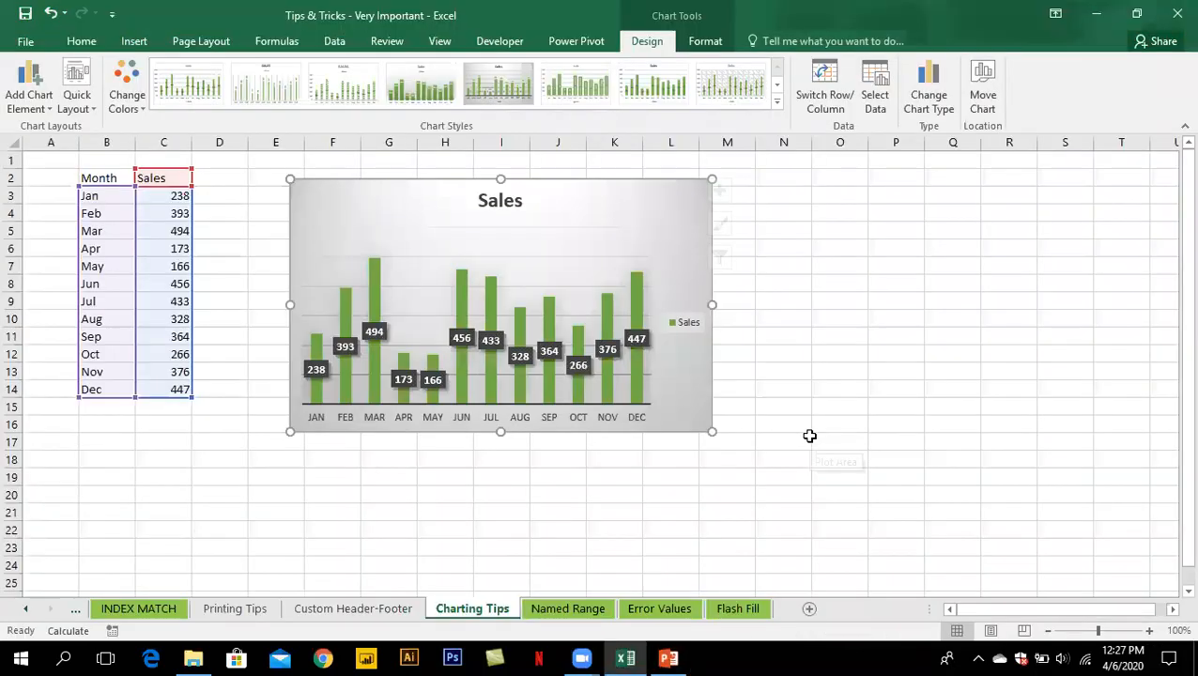
Clear the Aug to Dec rows from the Month and Sales table and switch to PowerPoint to check the linked chart
left_click(175, 232)
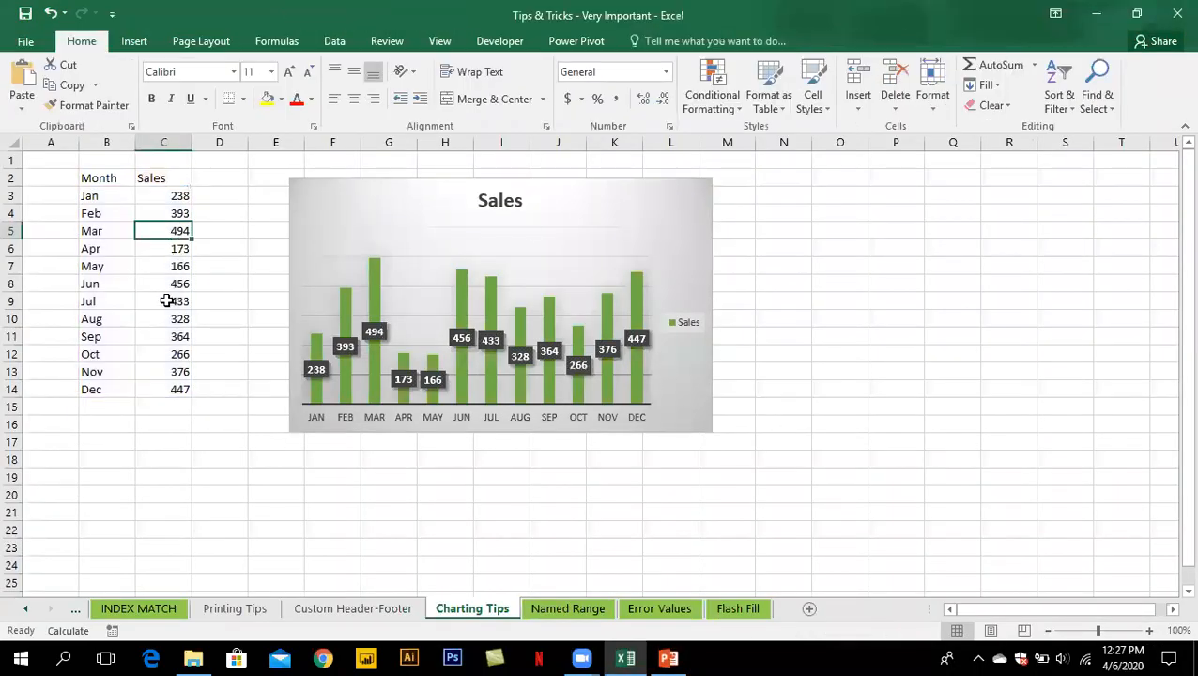
left_click_drag(96, 320, 181, 390)
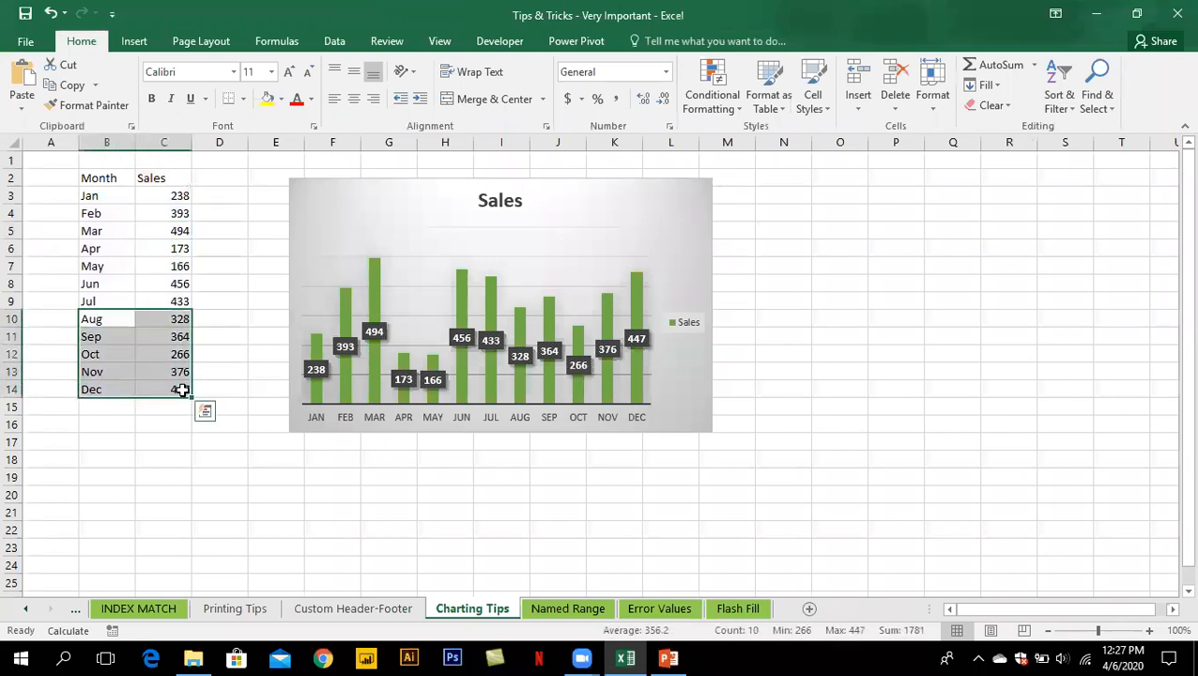
key("Delete")
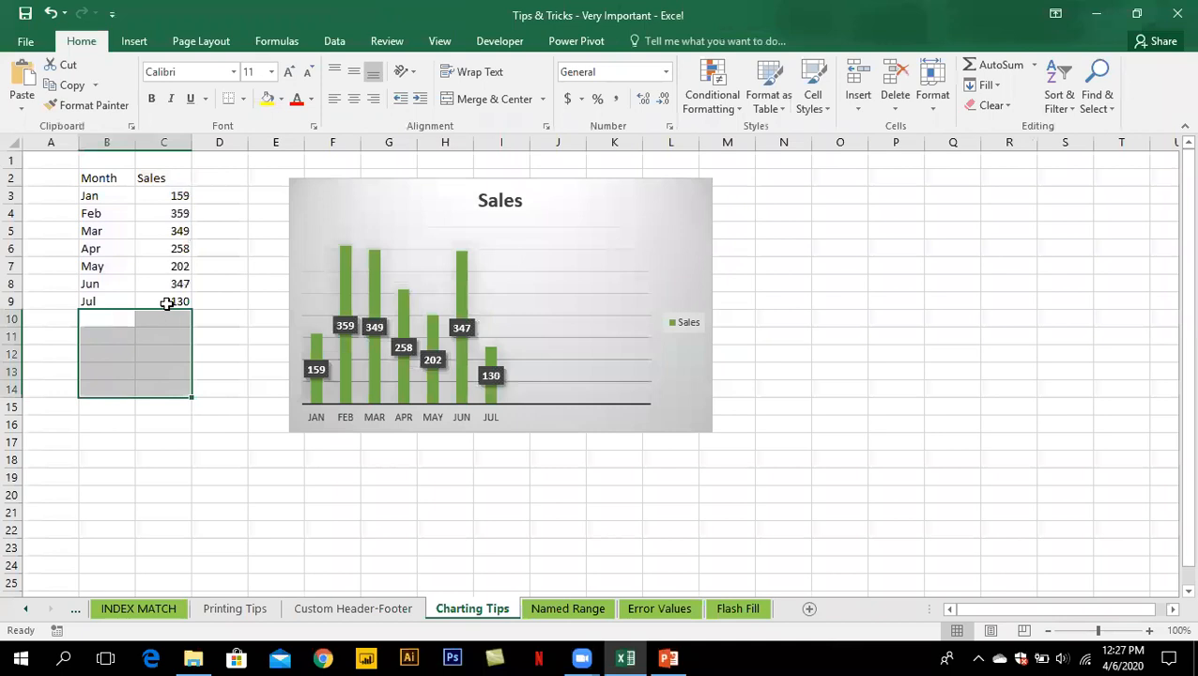
left_click(166, 303)
key("alt+Tab")
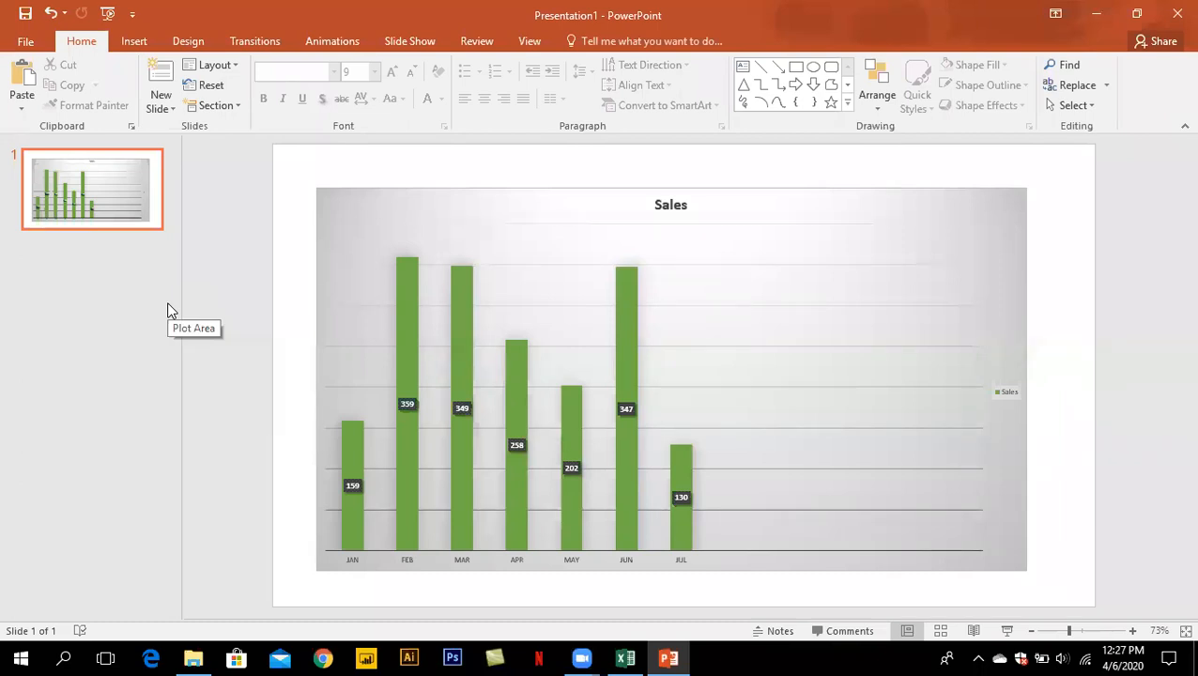
Switch back to Excel, undo the clearing of the Aug to Dec rows, and view the linked chart in PowerPoint
key("alt+Tab")
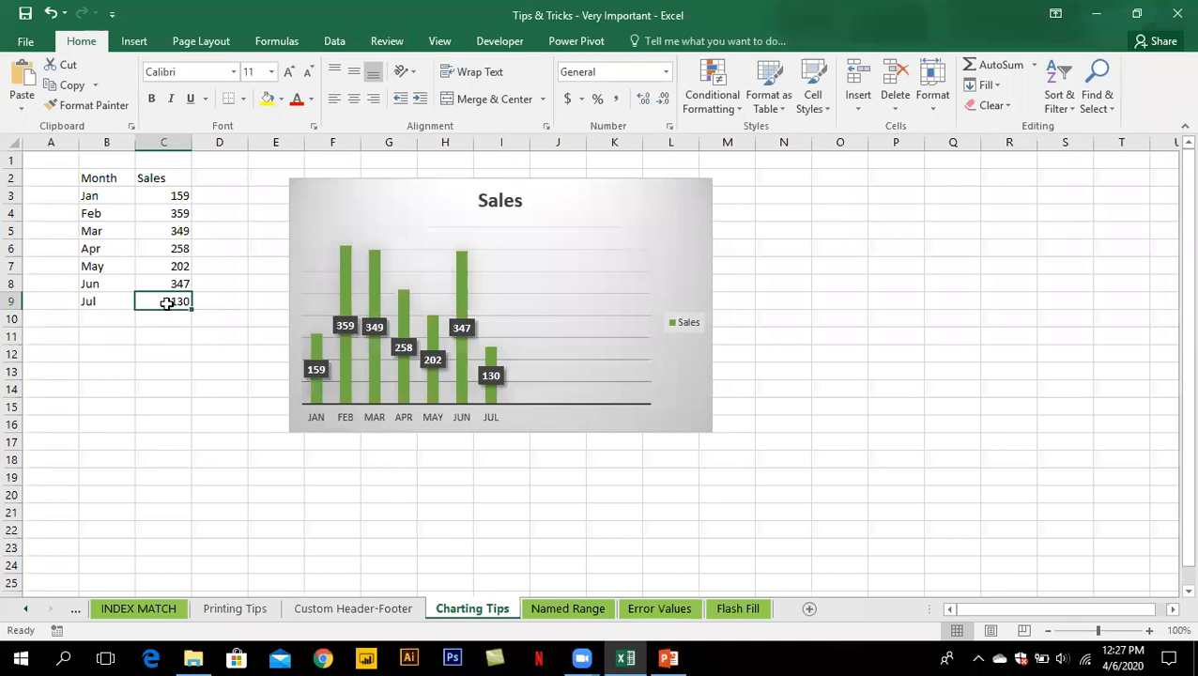
key("ctrl+z")
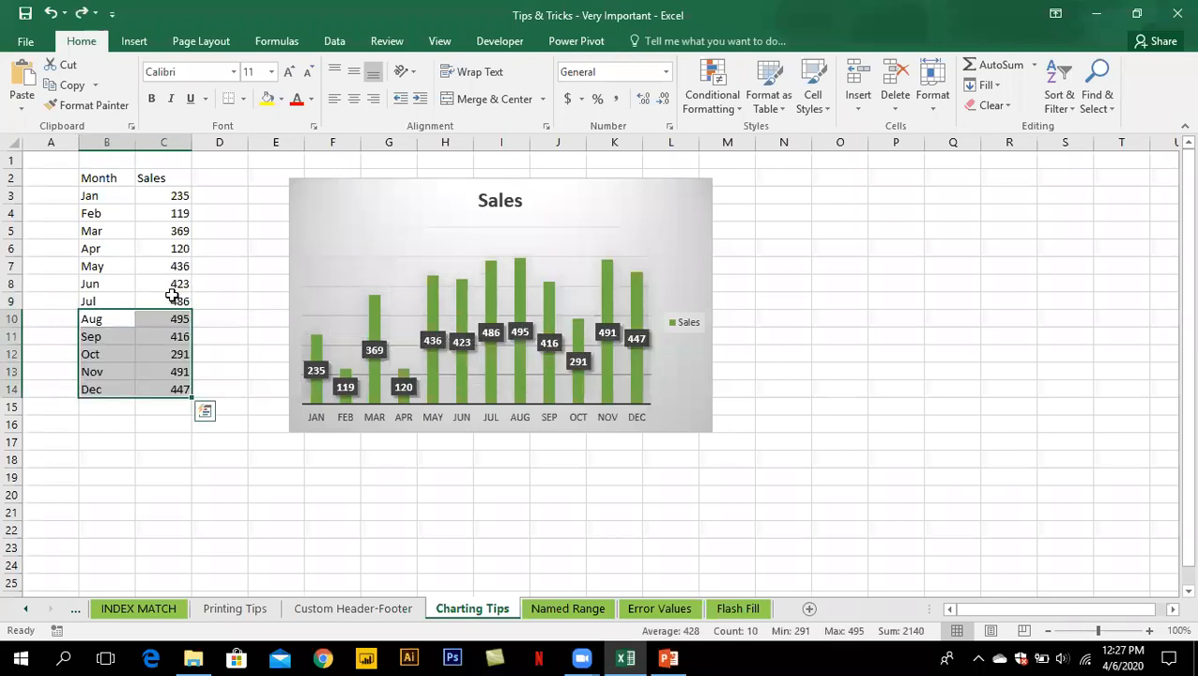
key("alt+Tab")
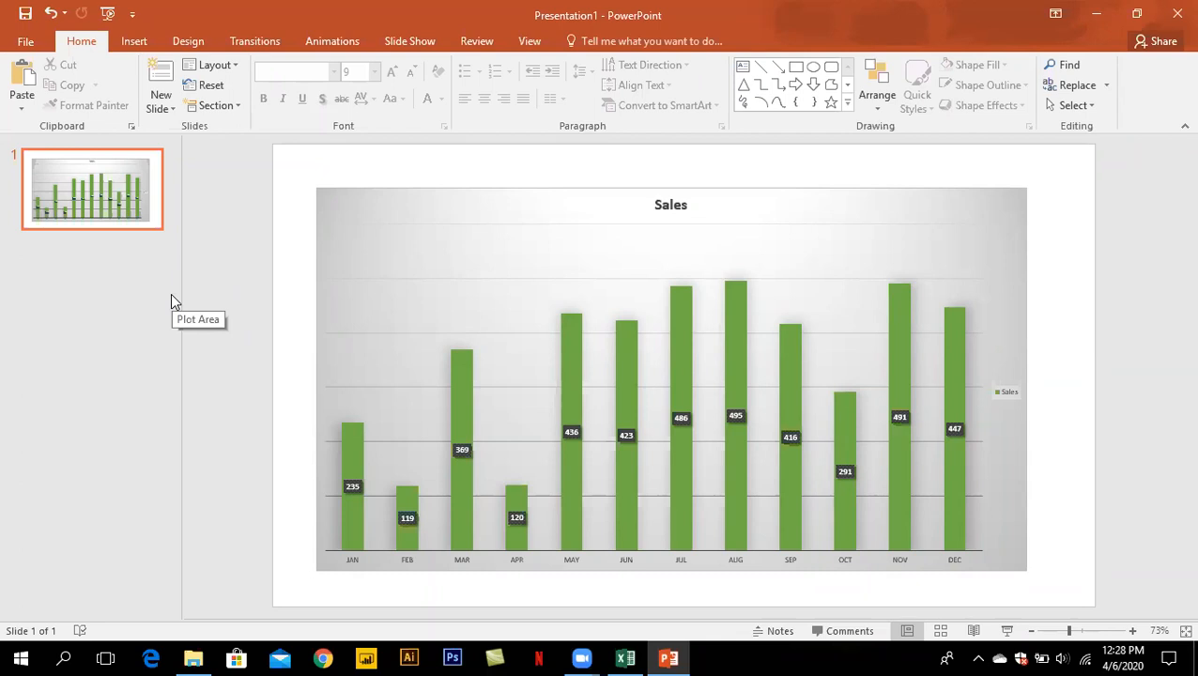
Look over PowerPoint's paste options, including the linked-data ones, and switch back to Excel
left_click(21, 109)
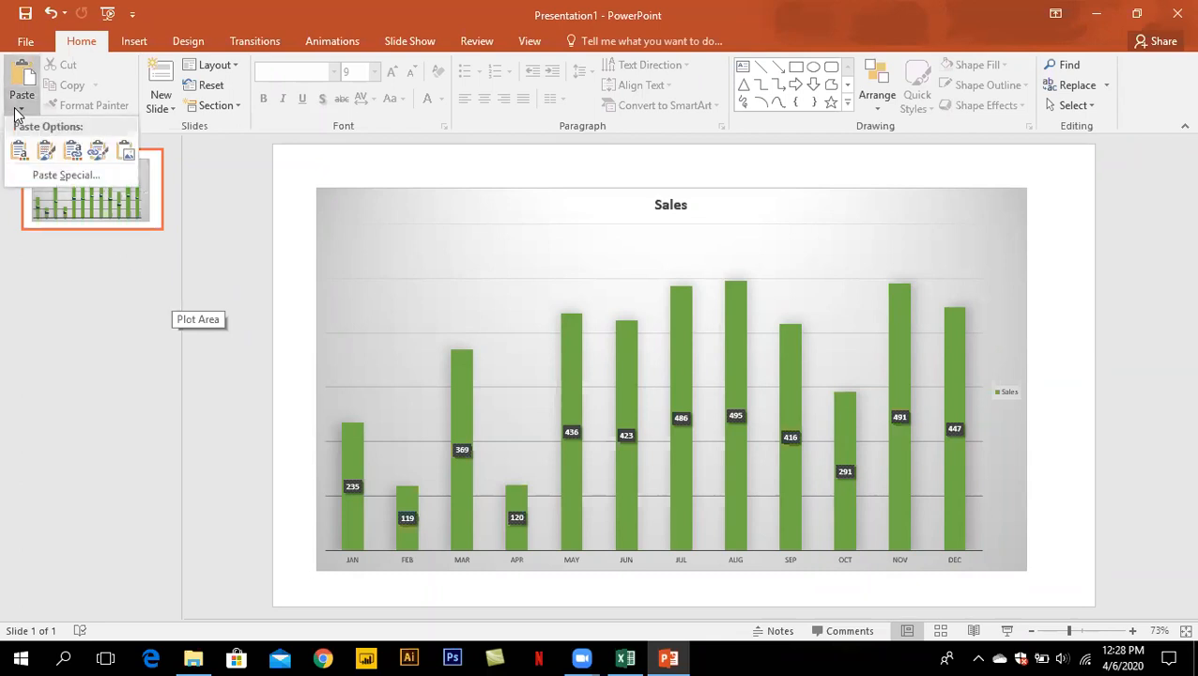
left_click(99, 152)
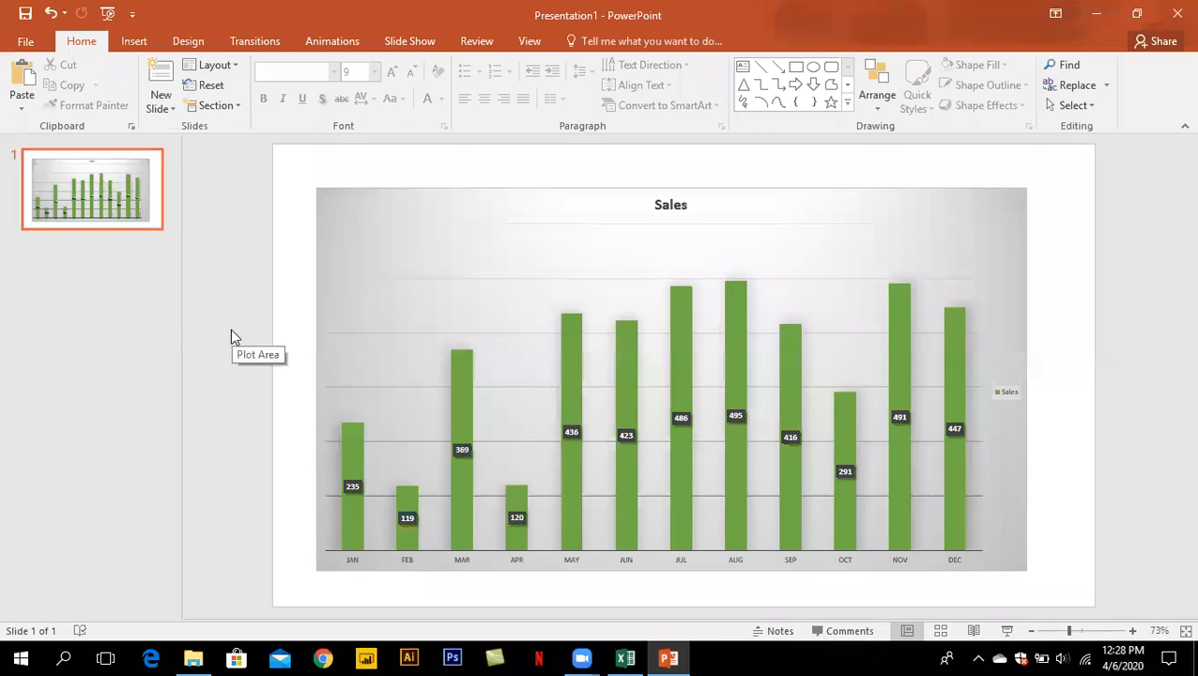
key("alt+Tab")
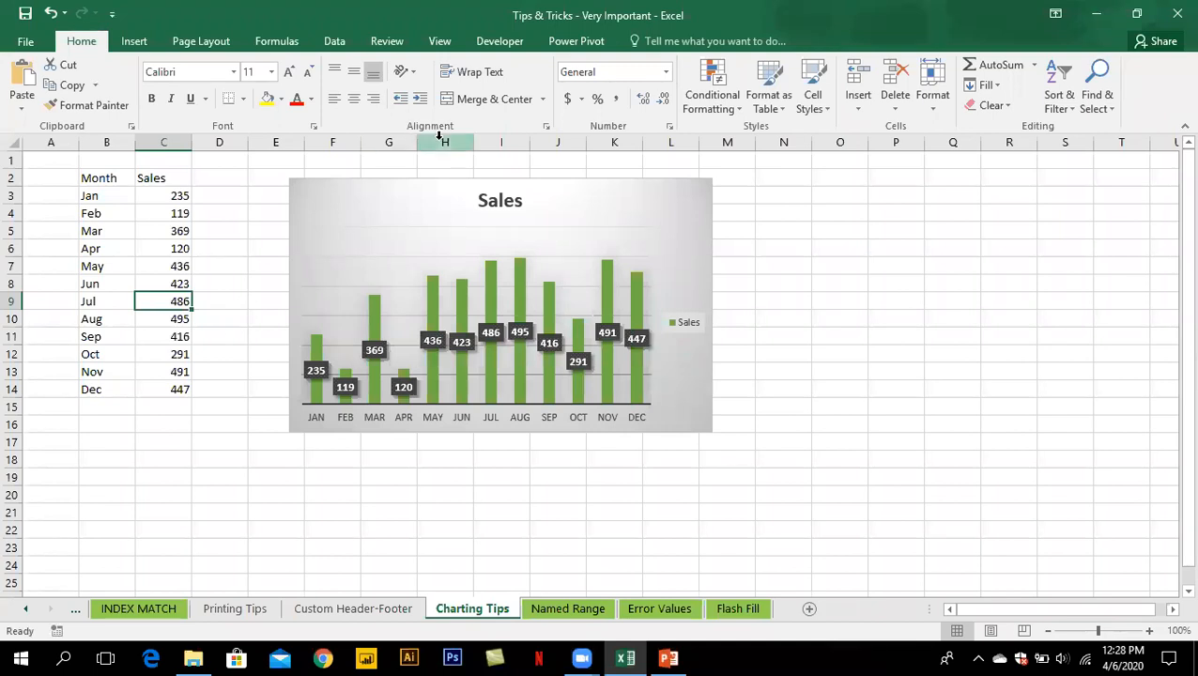
Fill the Sales chart's background area with the lightest grey shade of the white theme colour
left_click(415, 185)
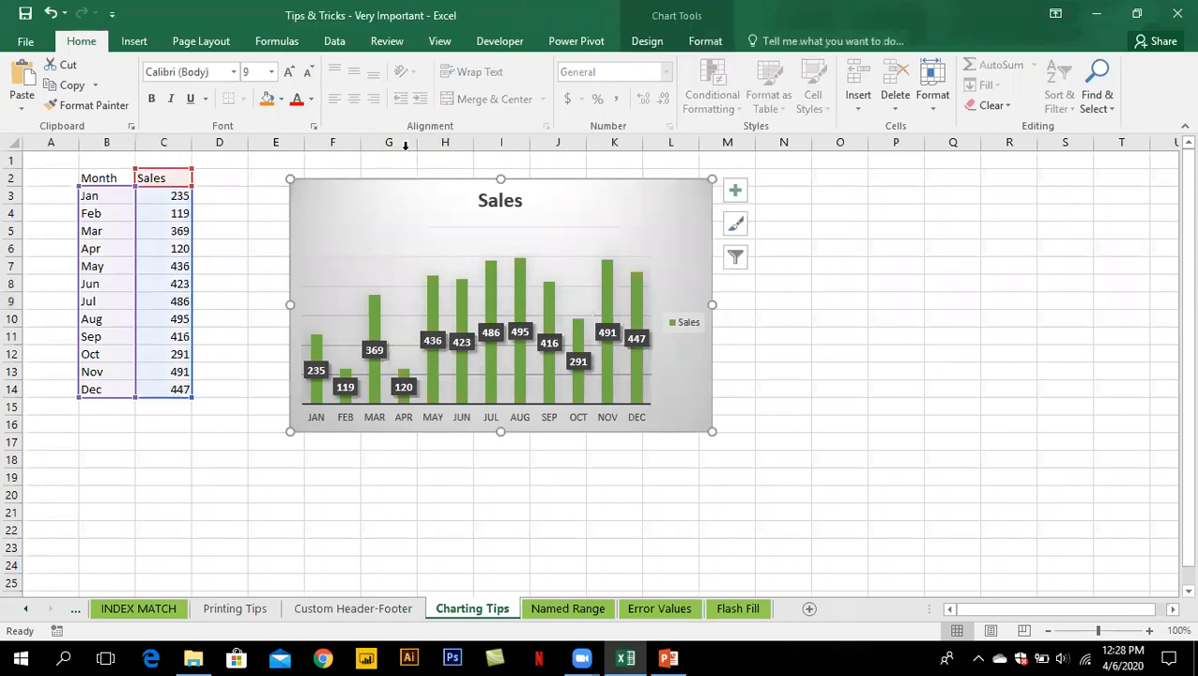
left_click(648, 41)
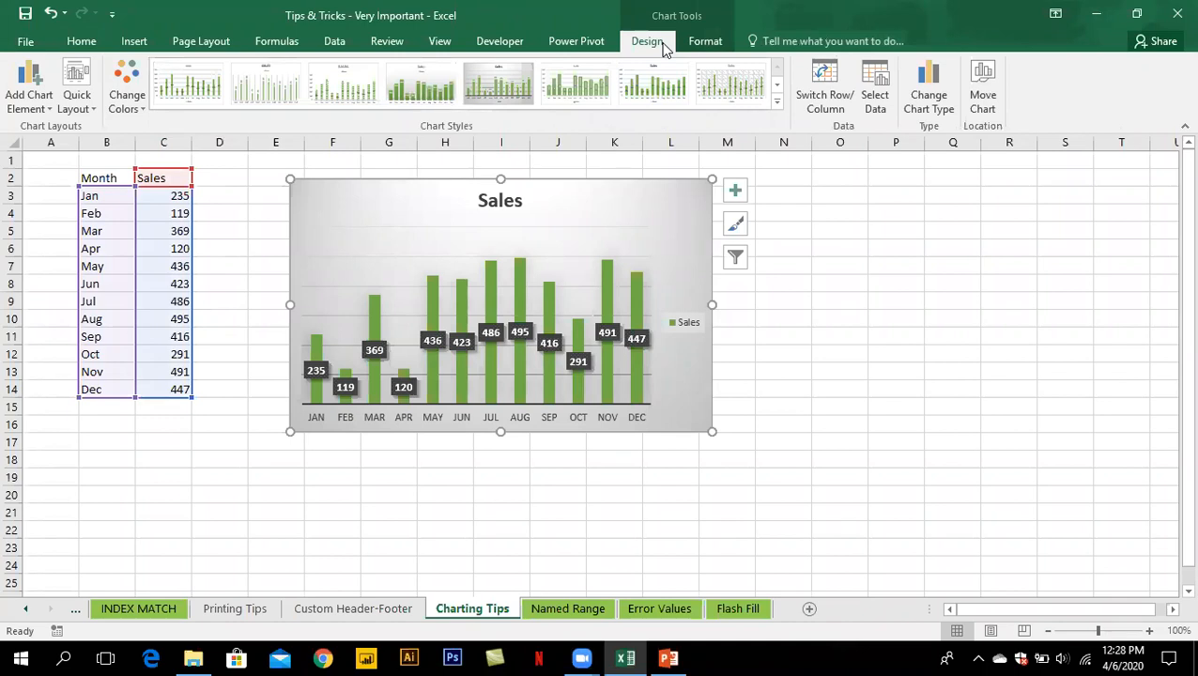
left_click(705, 48)
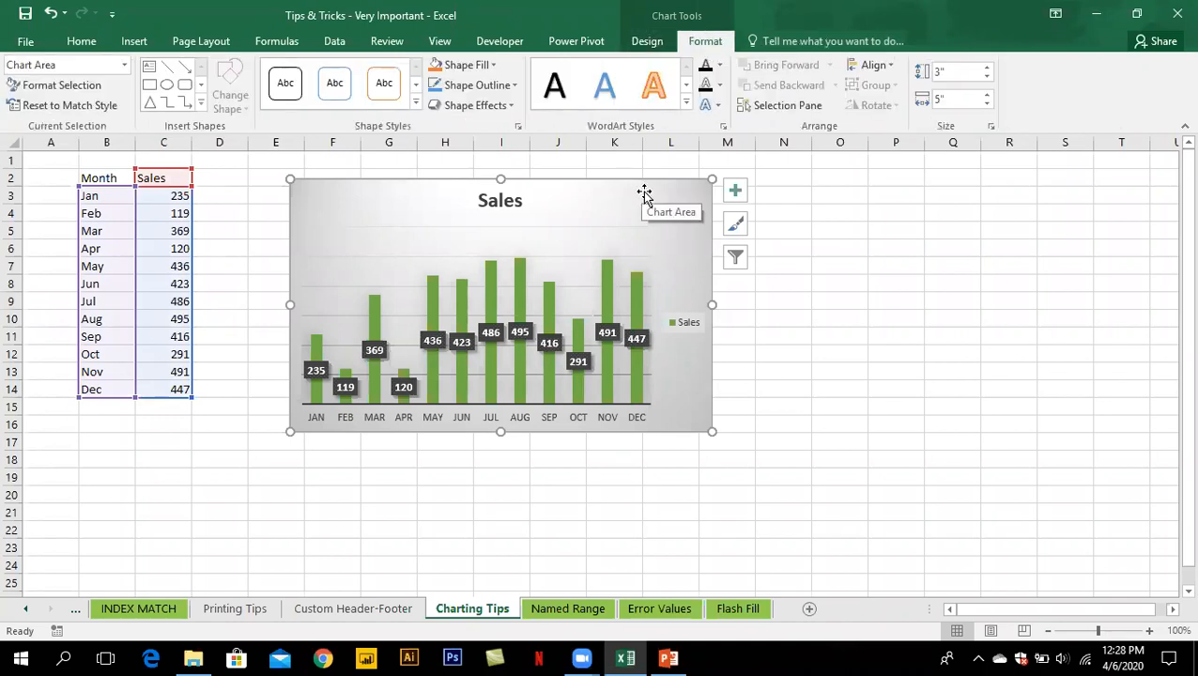
left_click(494, 63)
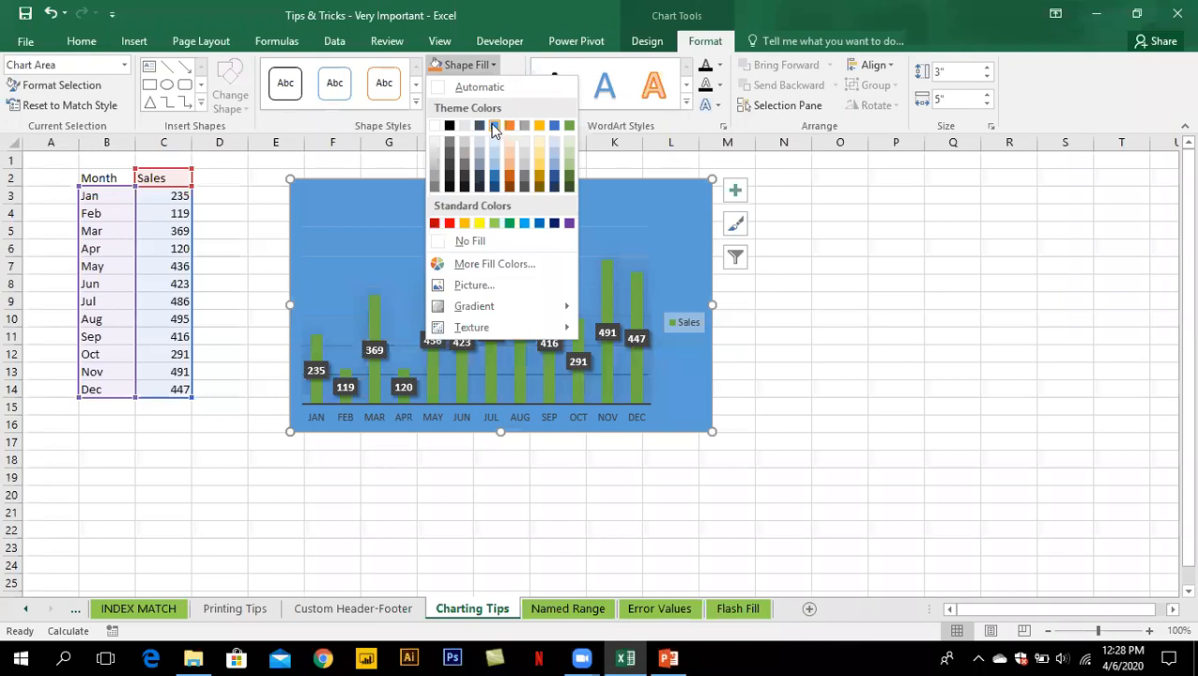
left_click(435, 144)
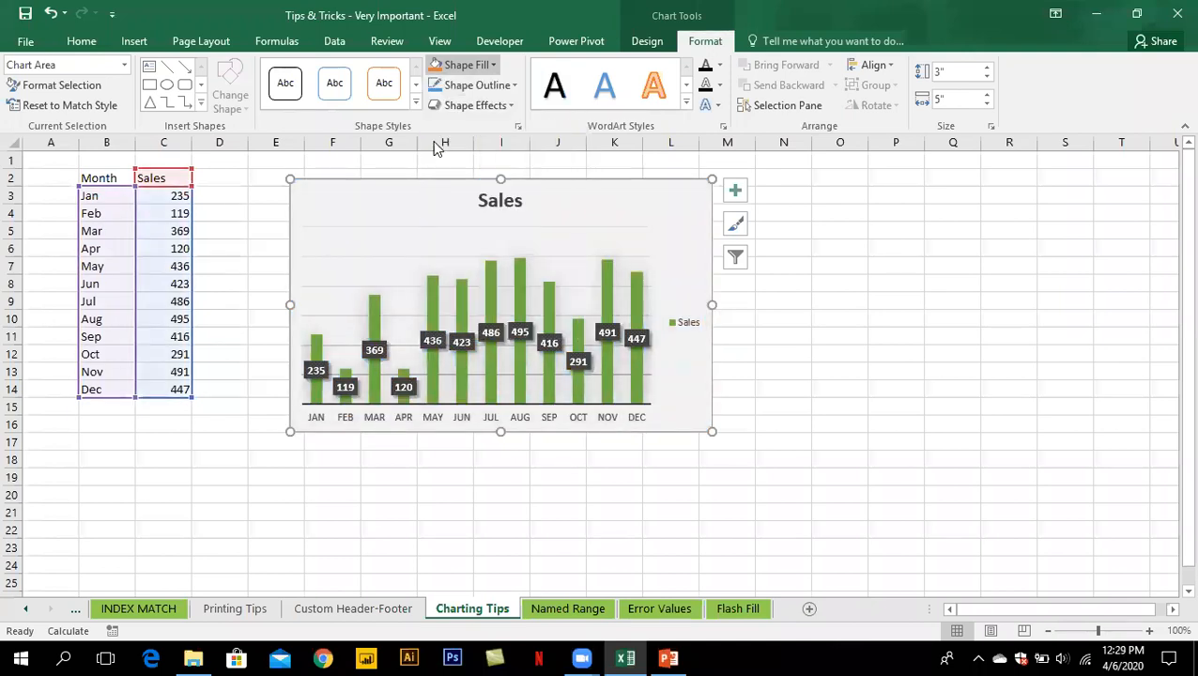
Fill all columns of the Sales series with the standard green colour
left_click(608, 273)
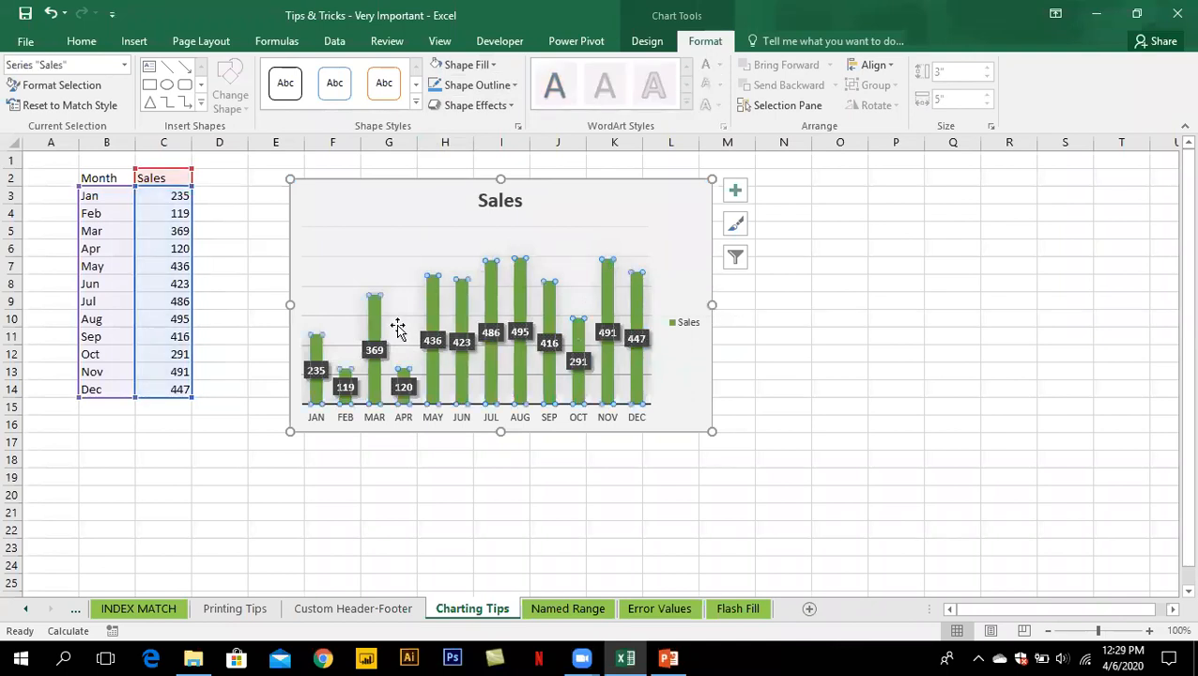
left_click(492, 65)
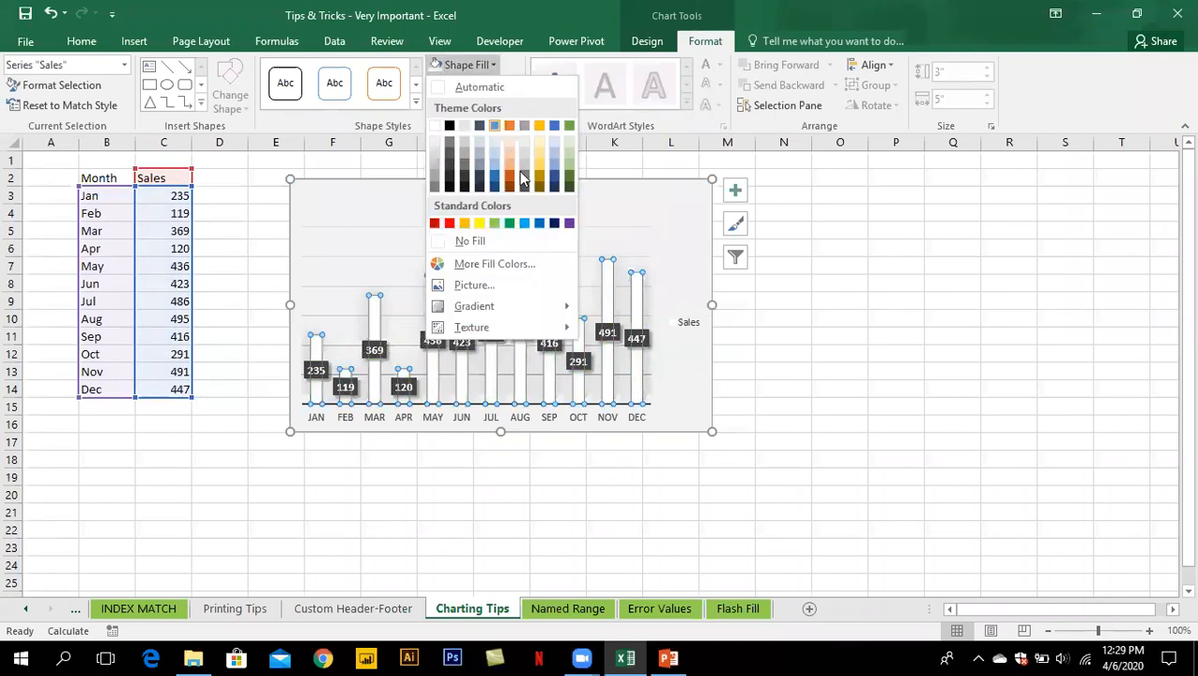
left_click(509, 222)
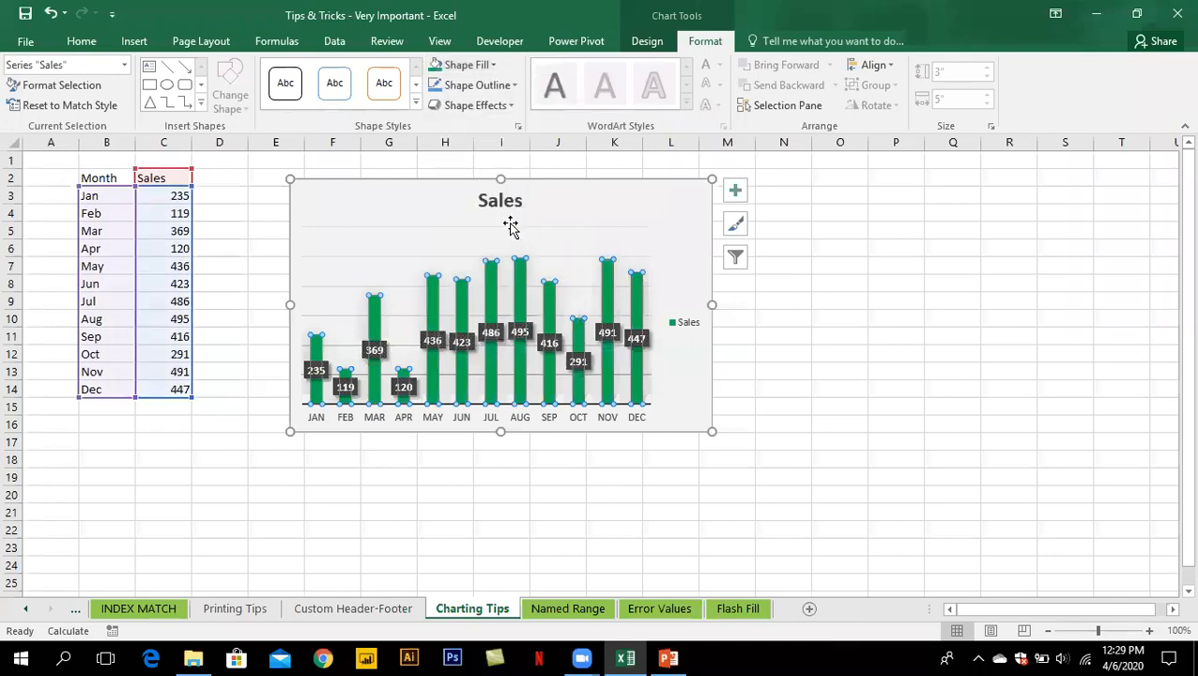
Give the Sales series columns a standard red outline with a weight of 2¼ pt
left_click(515, 85)
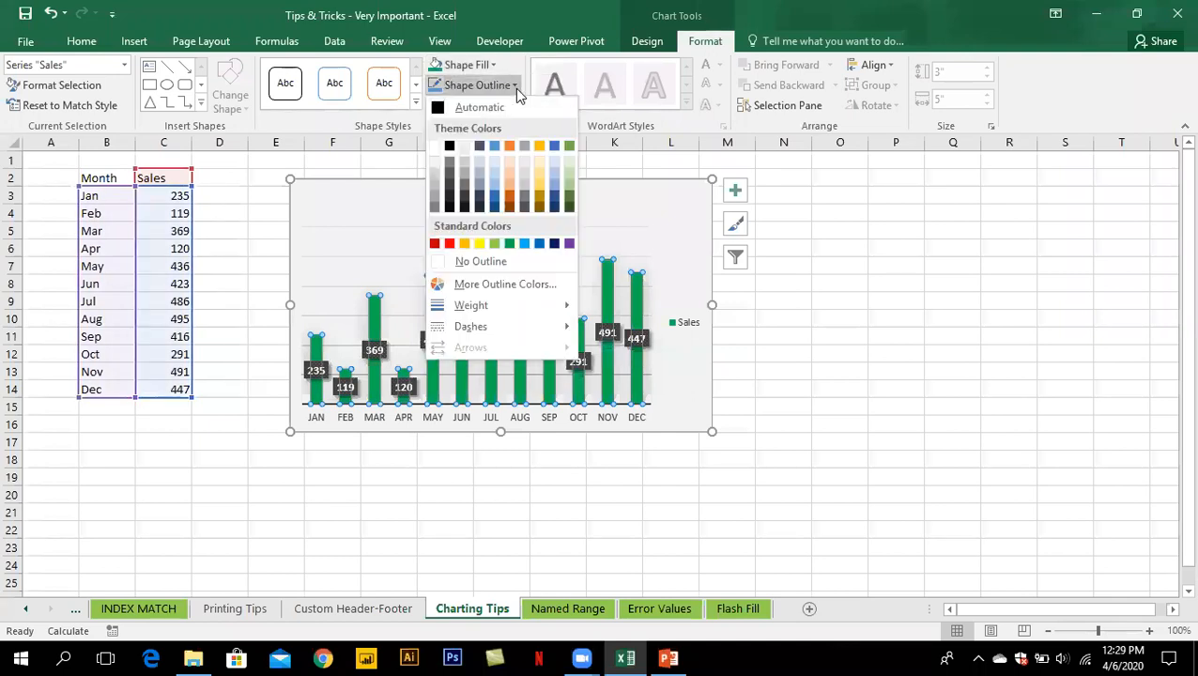
left_click(435, 244)
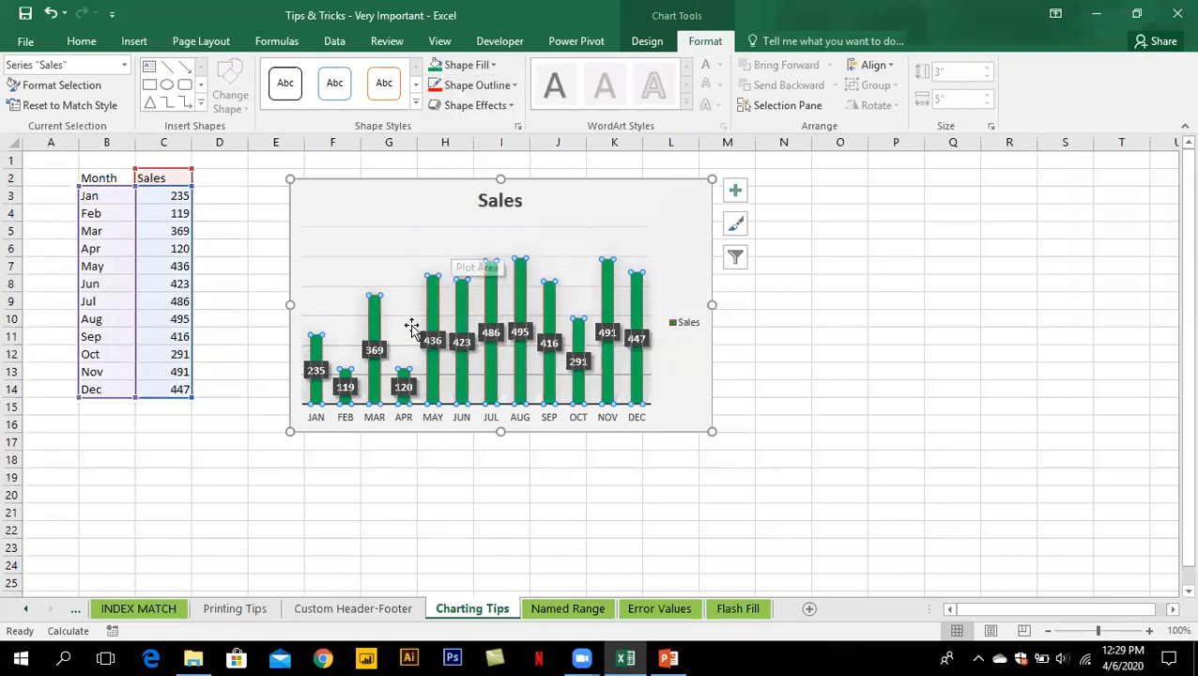
mouse_move(427, 302)
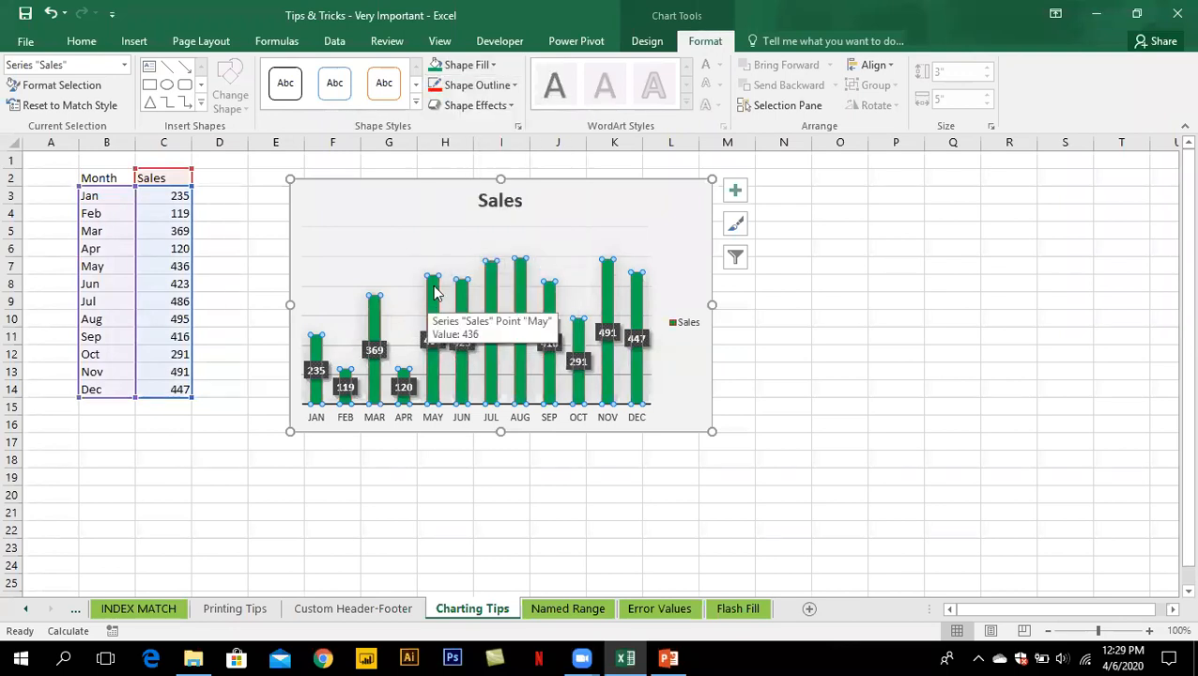
left_click(520, 86)
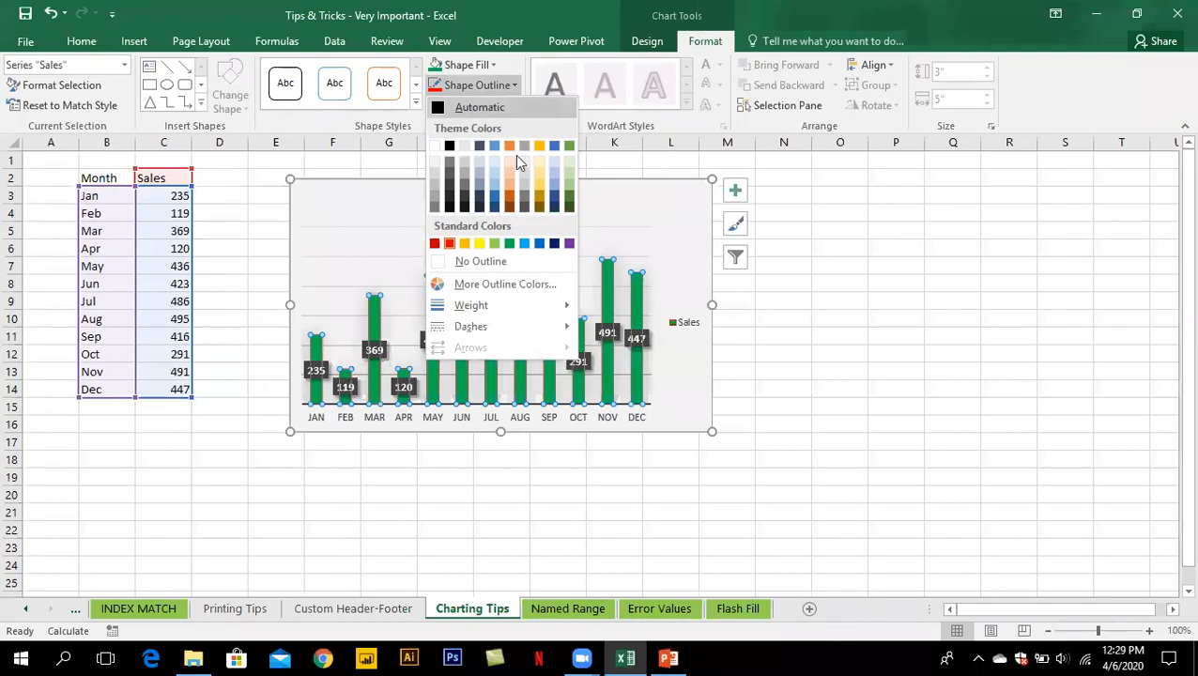
mouse_move(521, 308)
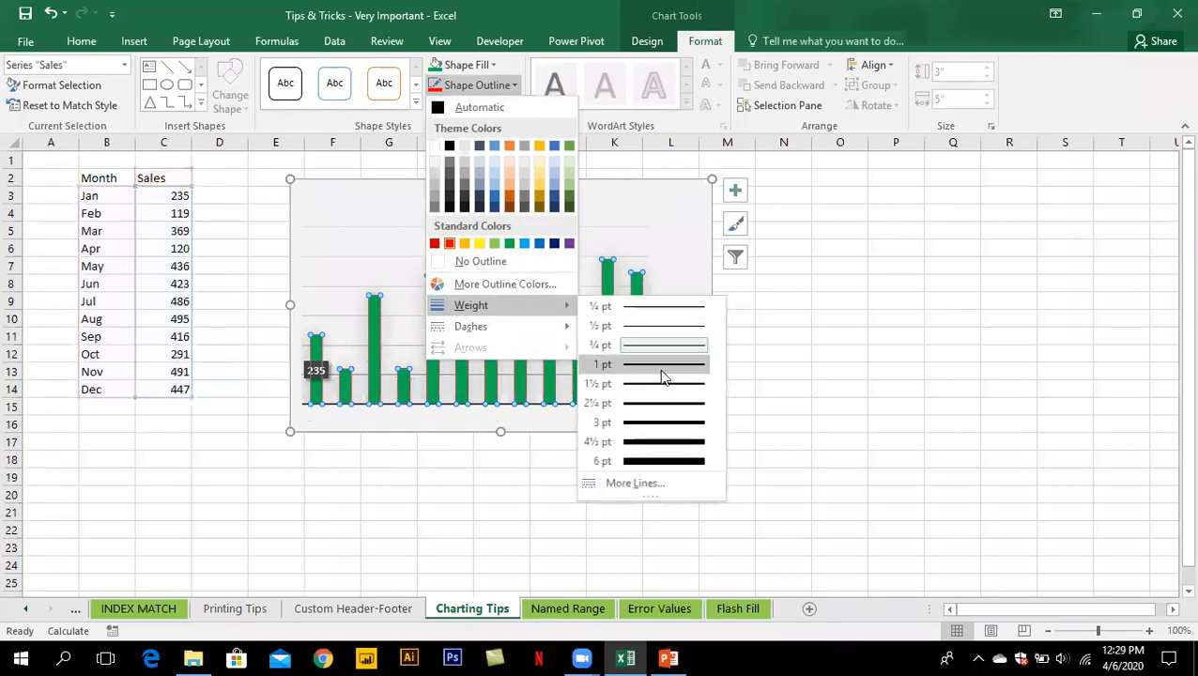
left_click(657, 404)
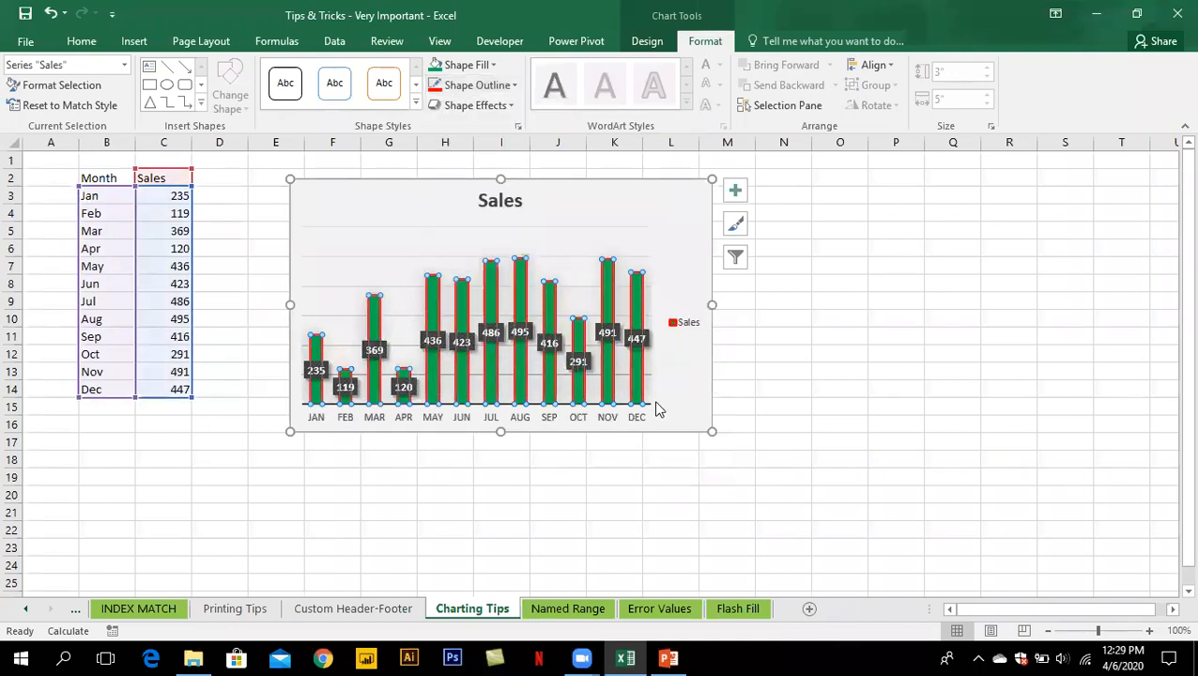
Enlarge the chart to about 4.34" high by 7.63" wide and apply the first preset shape effect to its chart area
left_click_drag(713, 433, 932, 545)
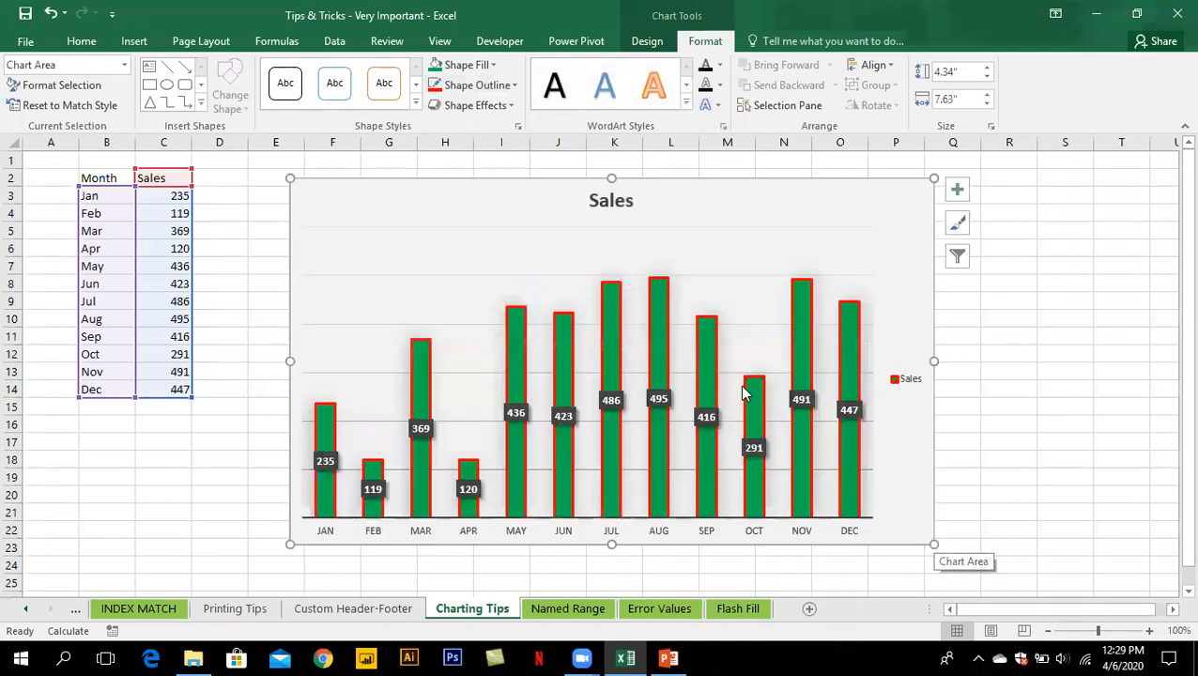
left_click(499, 107)
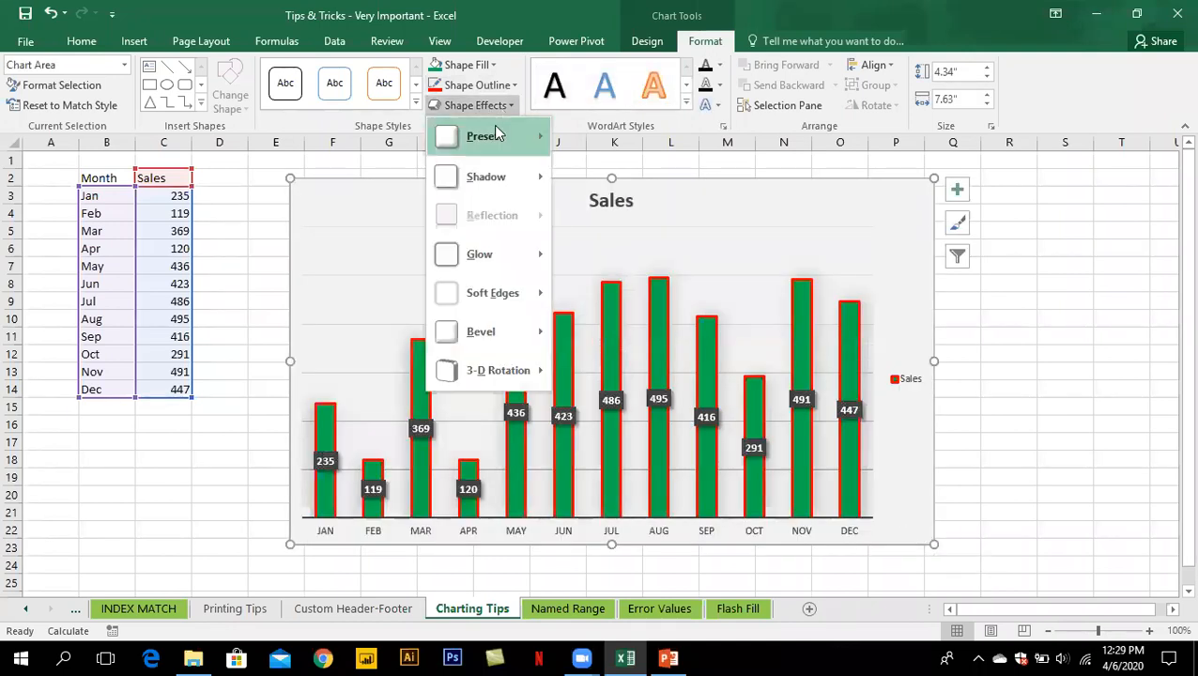
mouse_move(495, 130)
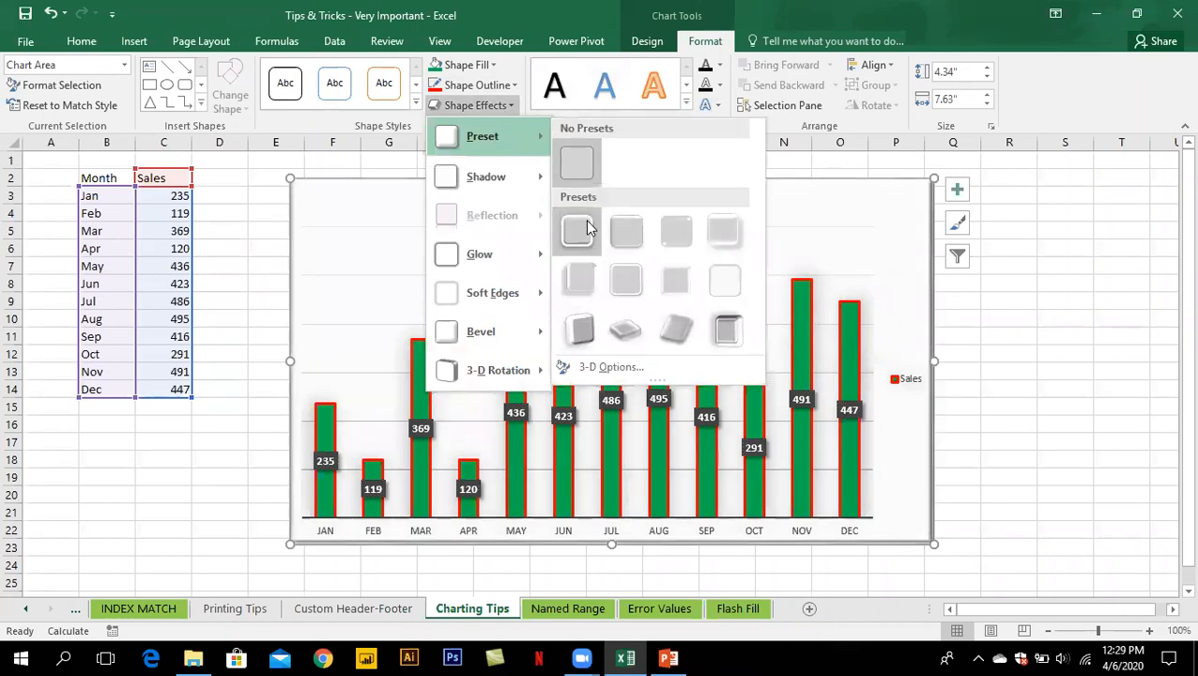
left_click(590, 227)
Apply the first preset shape effect to the Sales series columns and deselect the chart
left_click(615, 302)
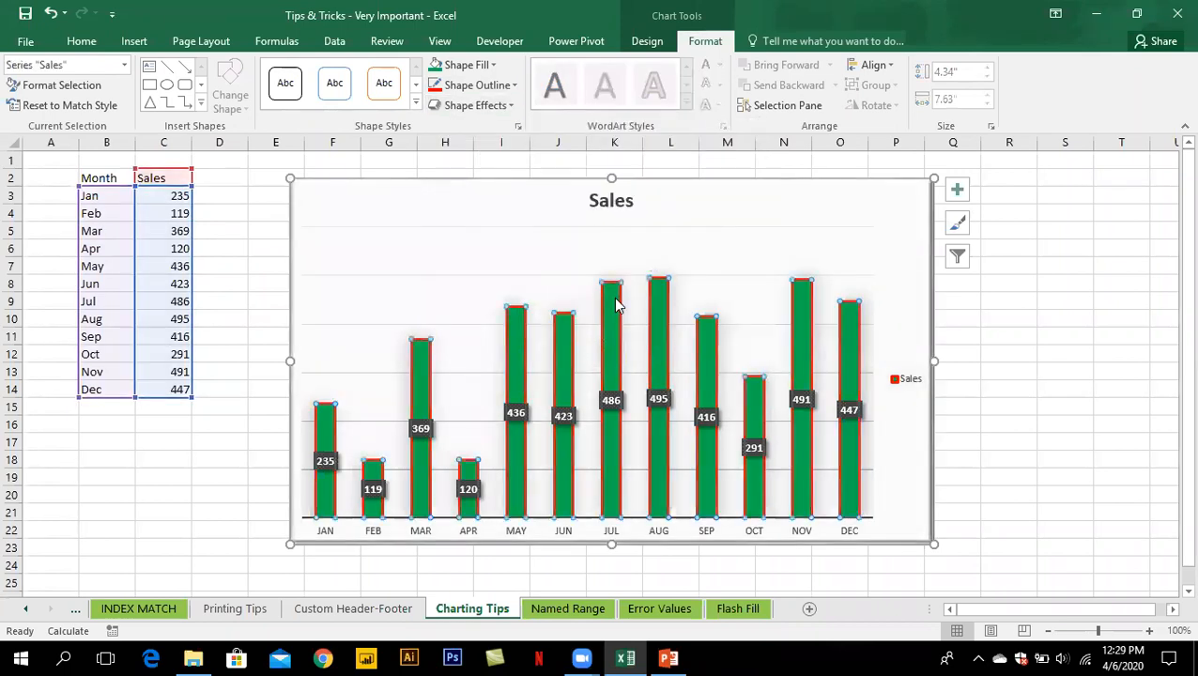
left_click(477, 106)
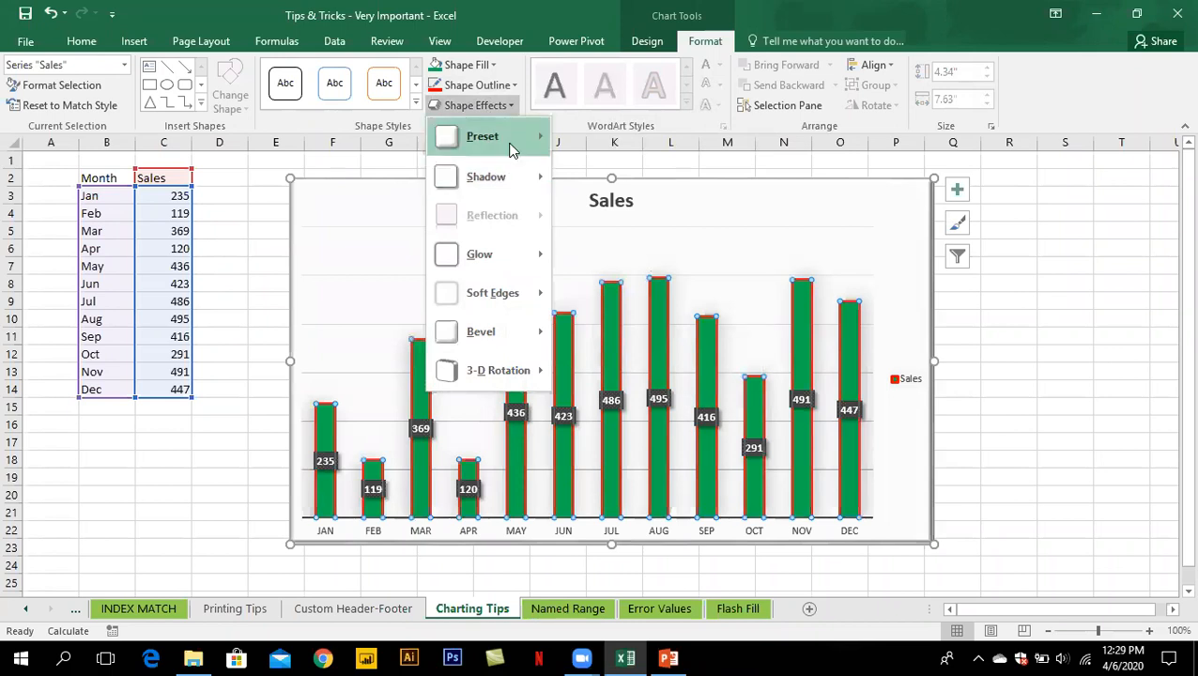
mouse_move(515, 141)
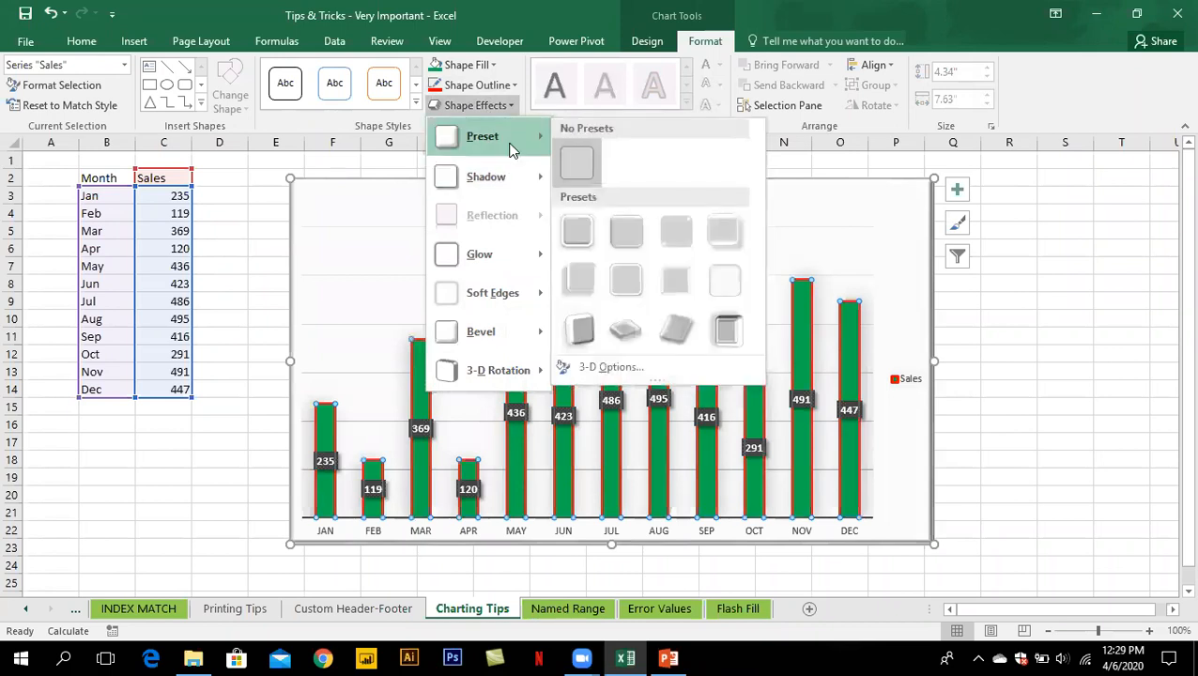
left_click(590, 242)
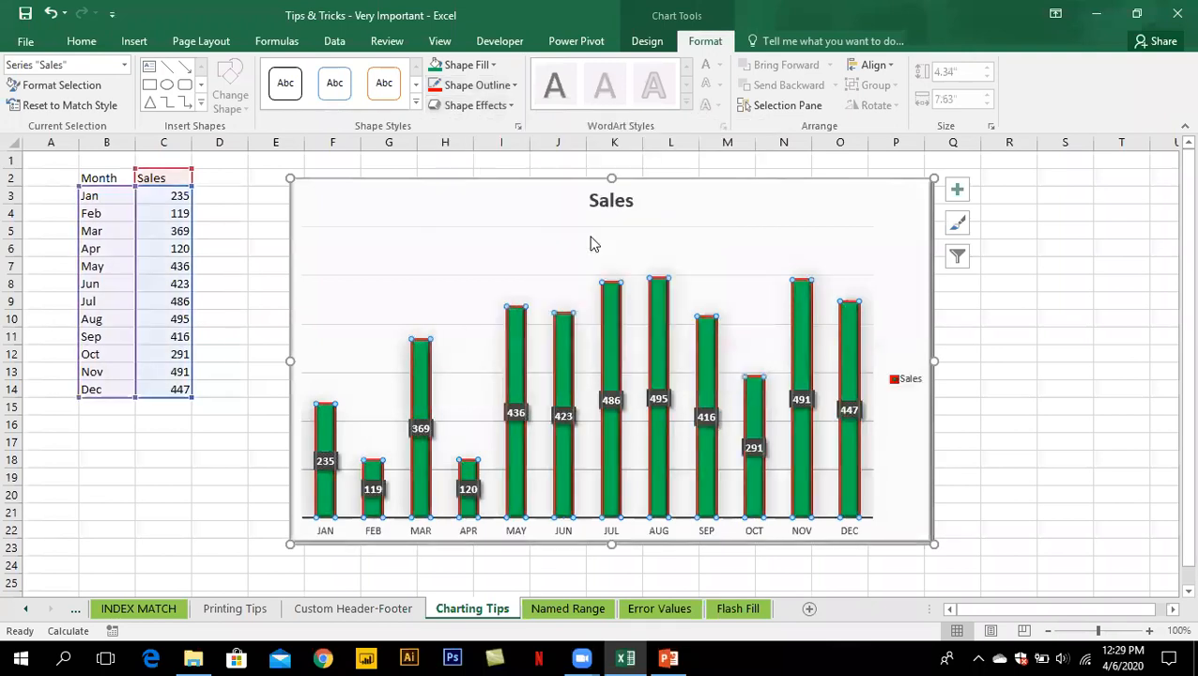
left_click(974, 437)
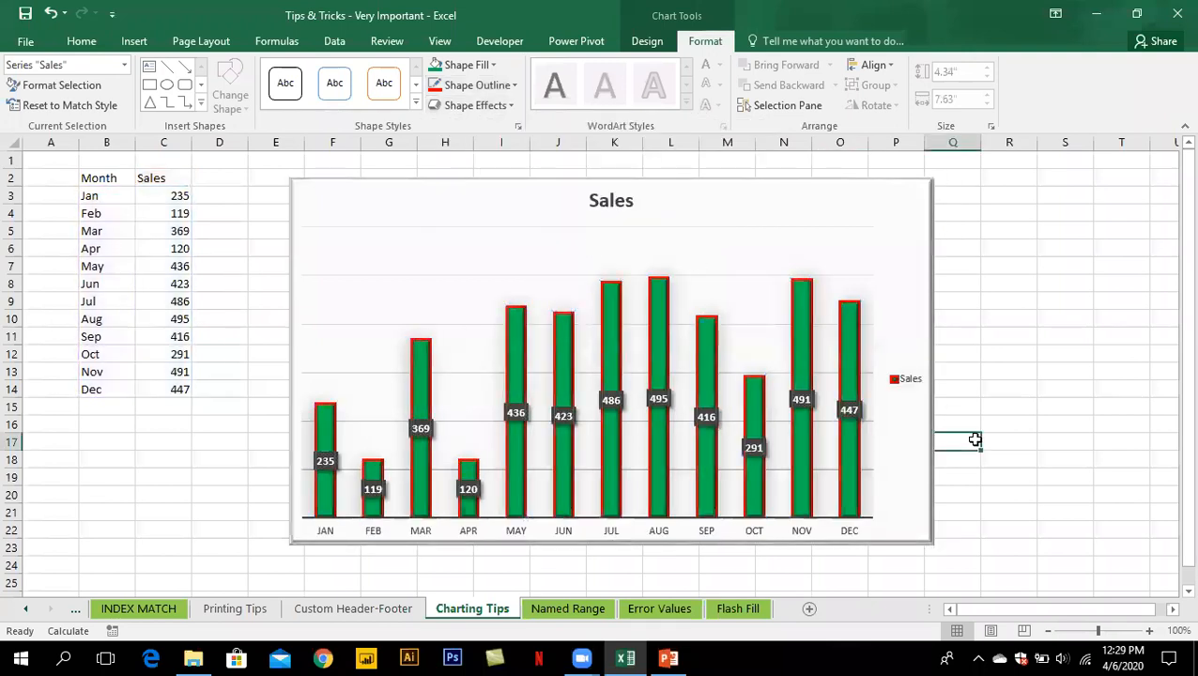
Delete the chart title and the legend from the Sales chart
left_click(922, 380)
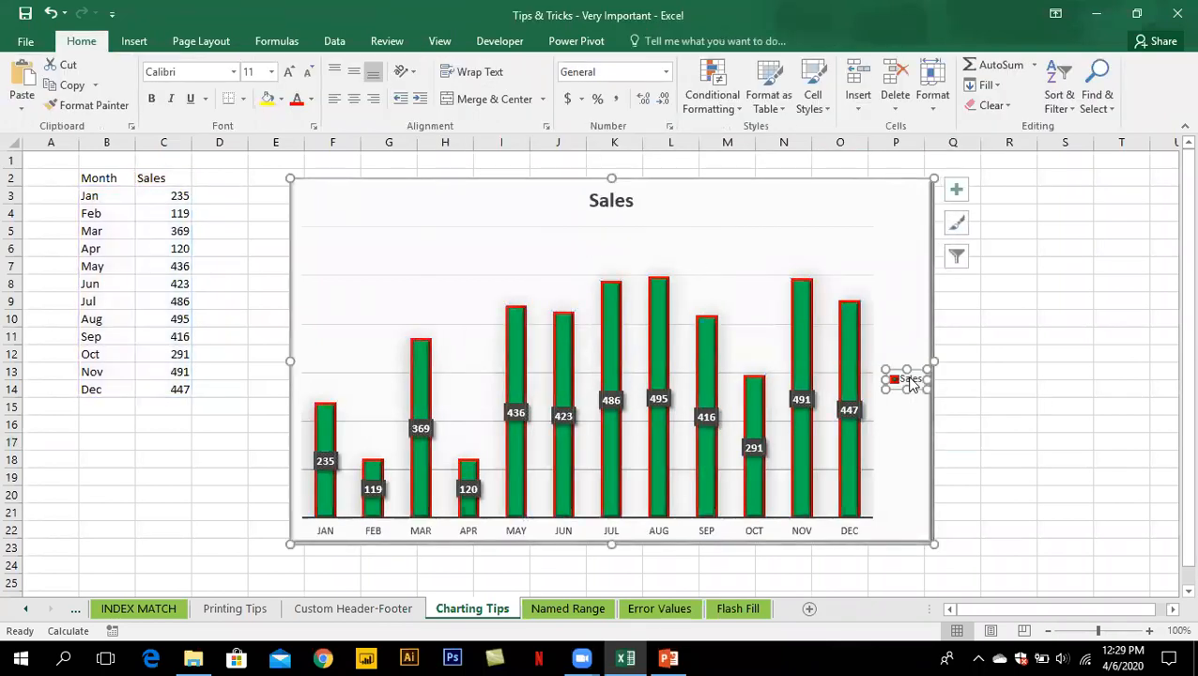
left_click(616, 200)
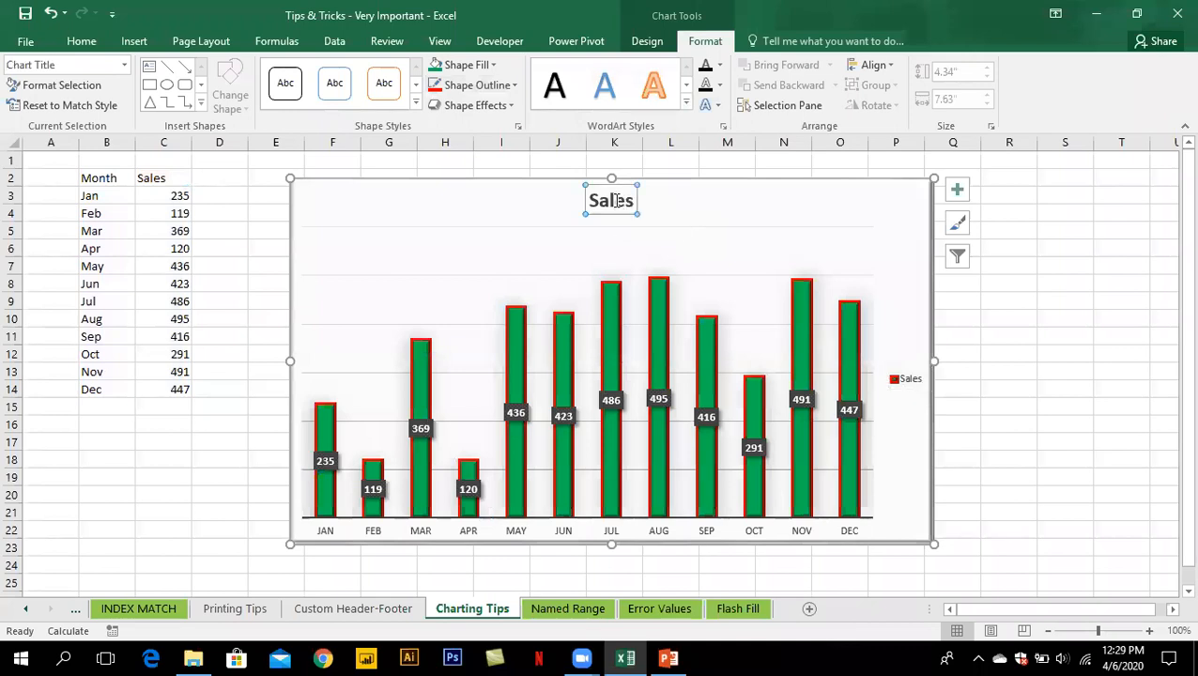
key("Delete")
left_click(904, 366)
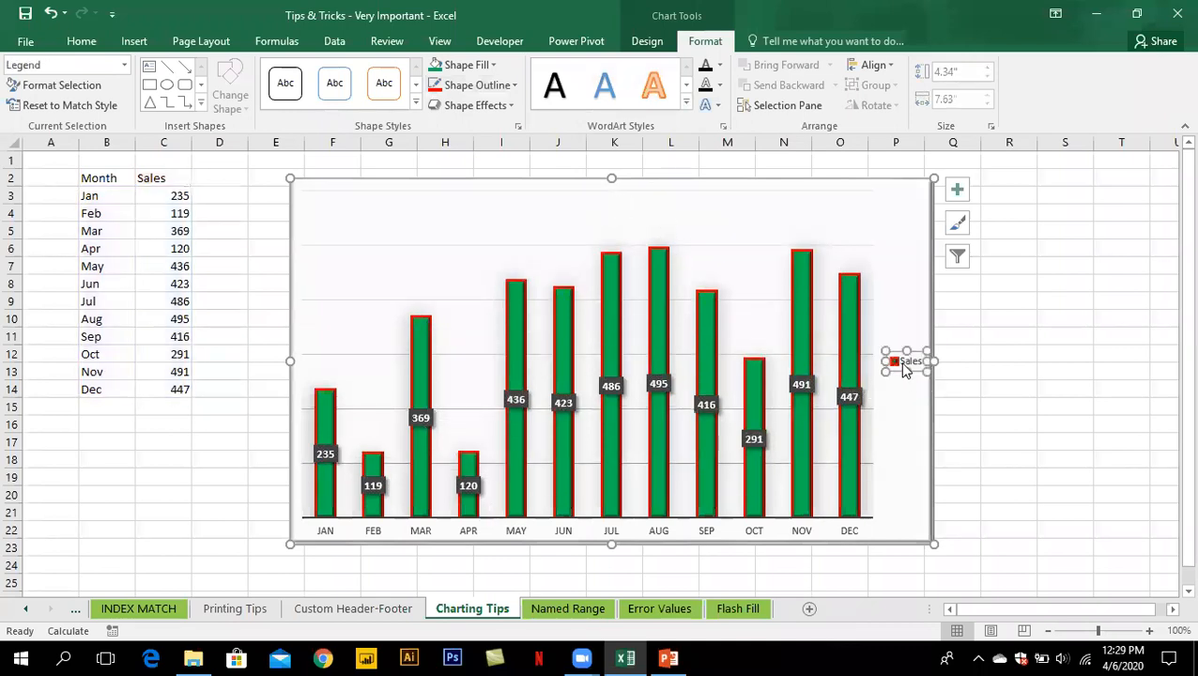
key("Delete")
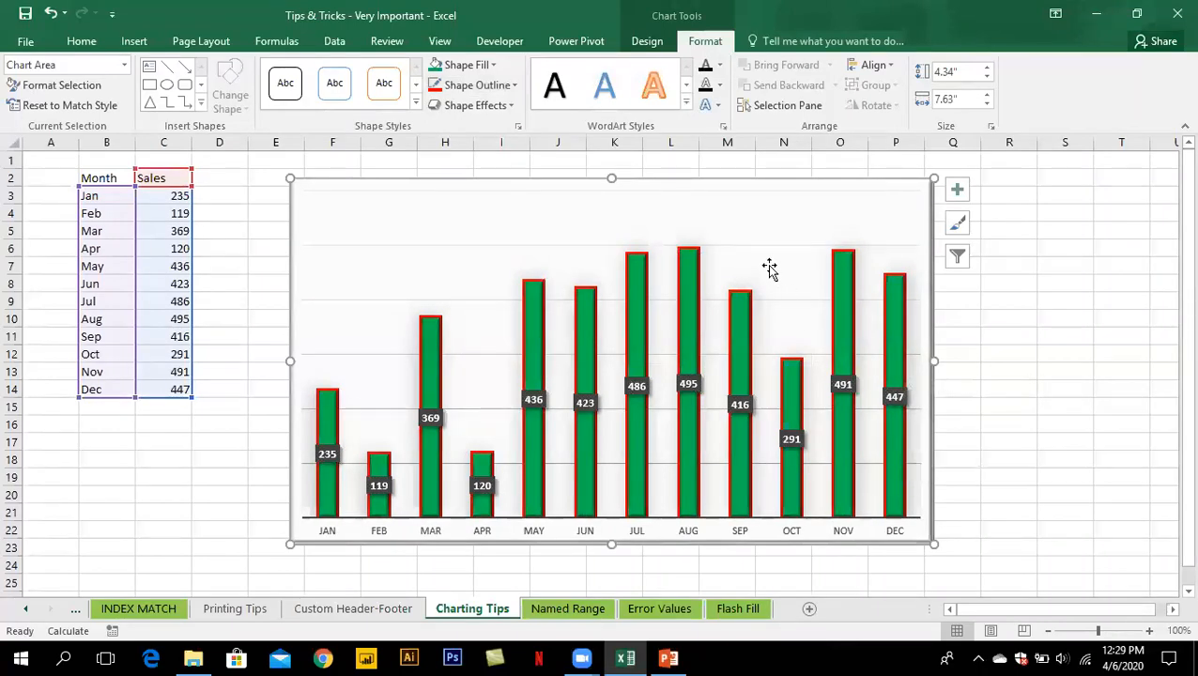
Open the chart area's detailed formatting options and bring the whole chart into view beside them
double_click(736, 181)
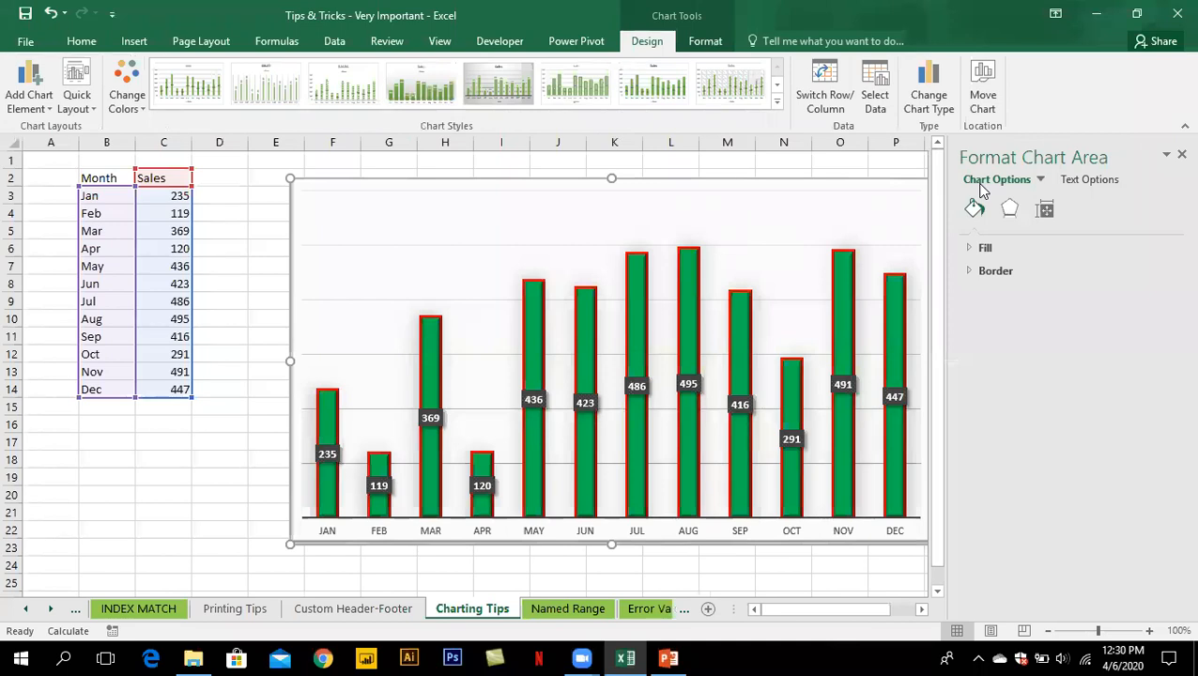
left_click(1180, 156)
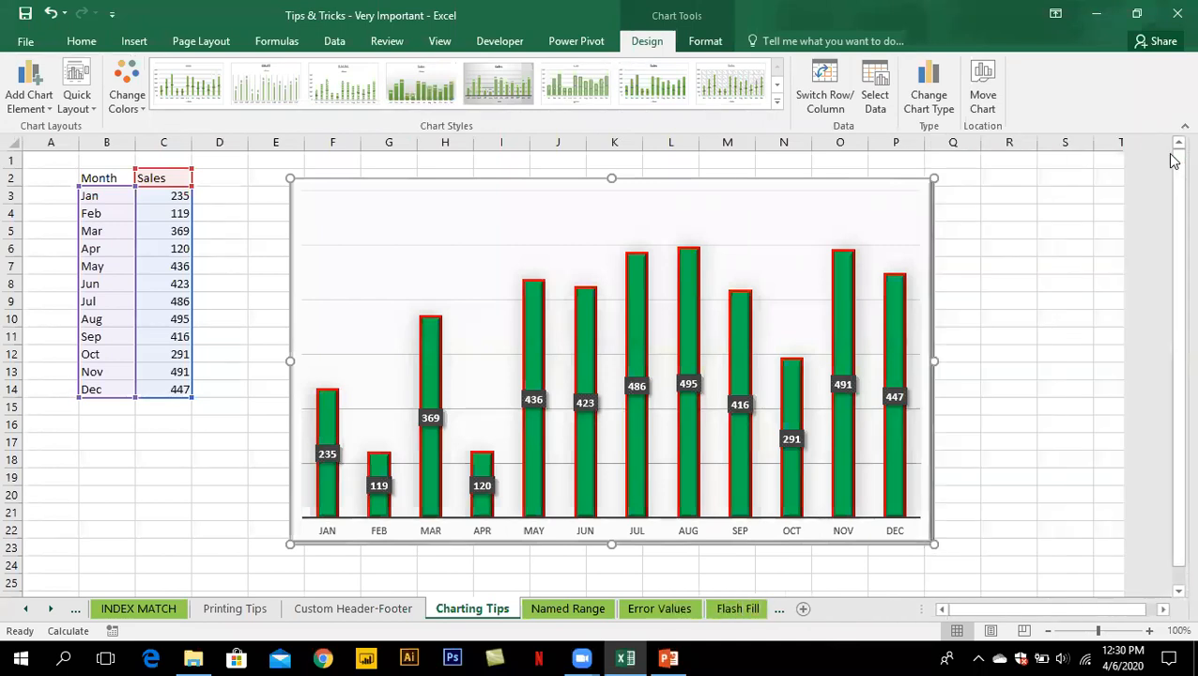
double_click(882, 184)
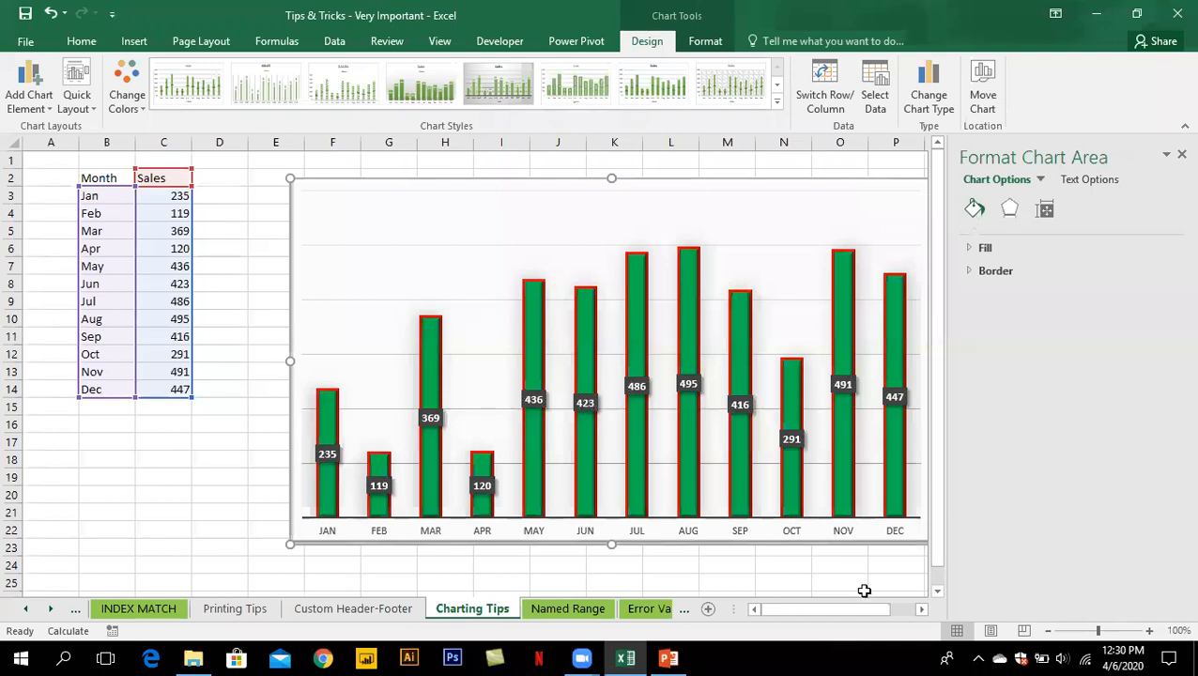
left_click(921, 609)
left_click(921, 610)
left_click(921, 609)
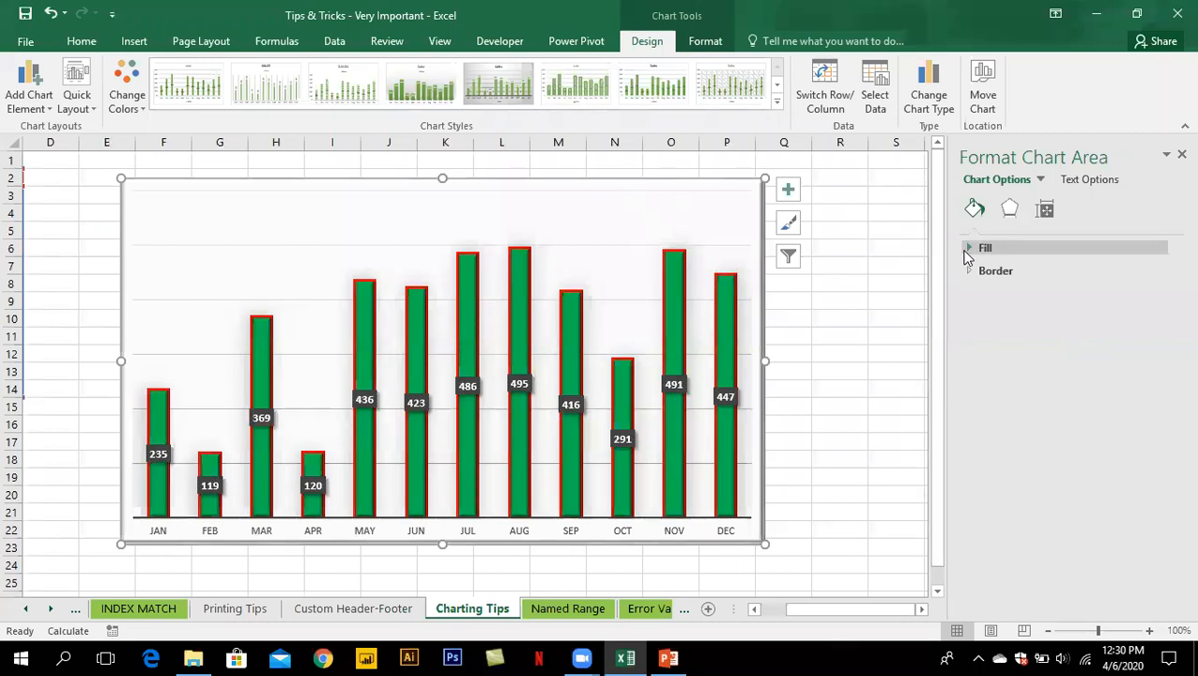
Examine the formatting options for the data series, major gridlines and data labels, and close them
left_click(670, 273)
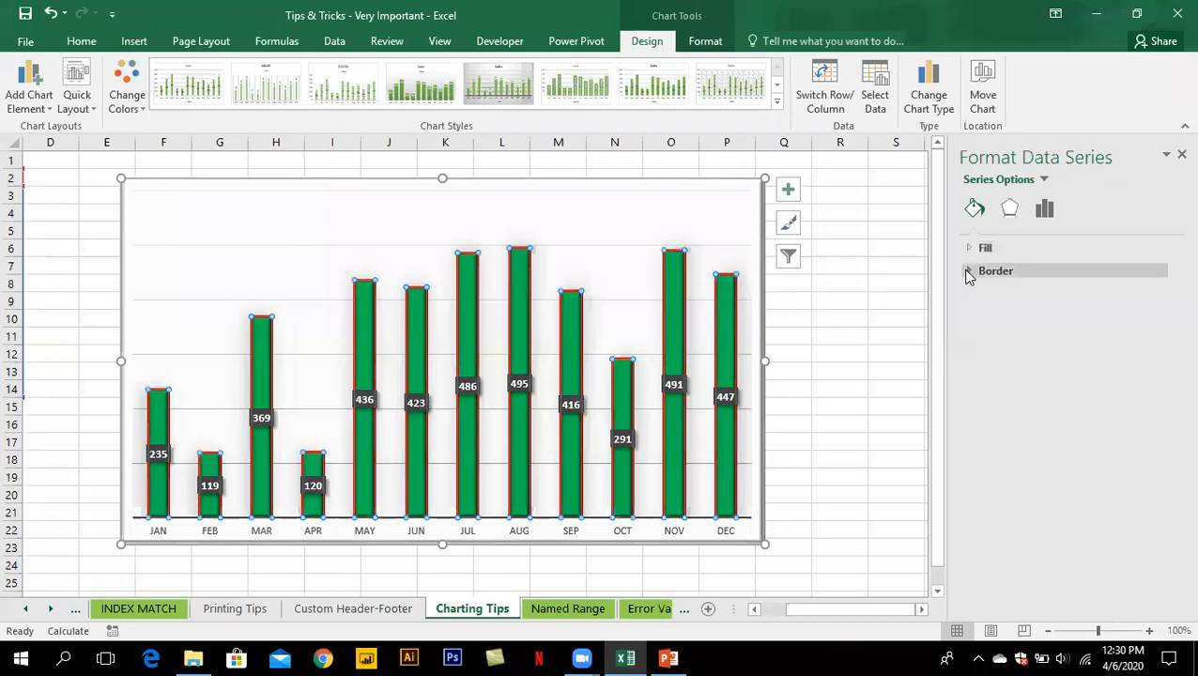
left_click(1045, 208)
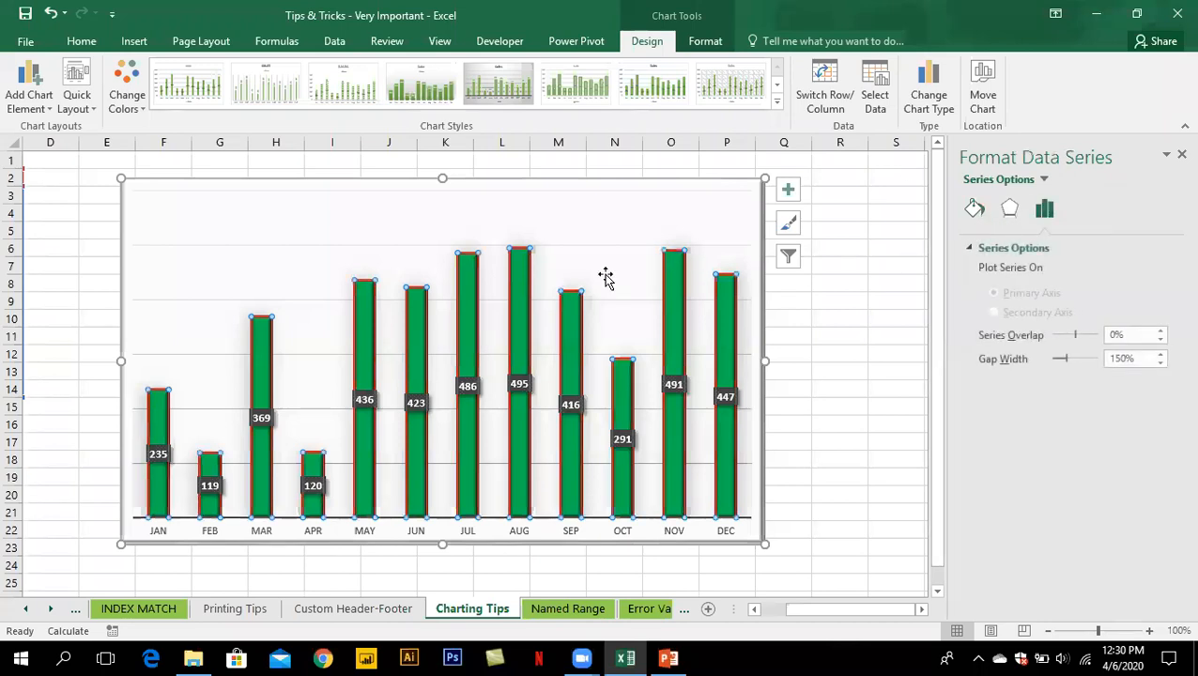
left_click(609, 307)
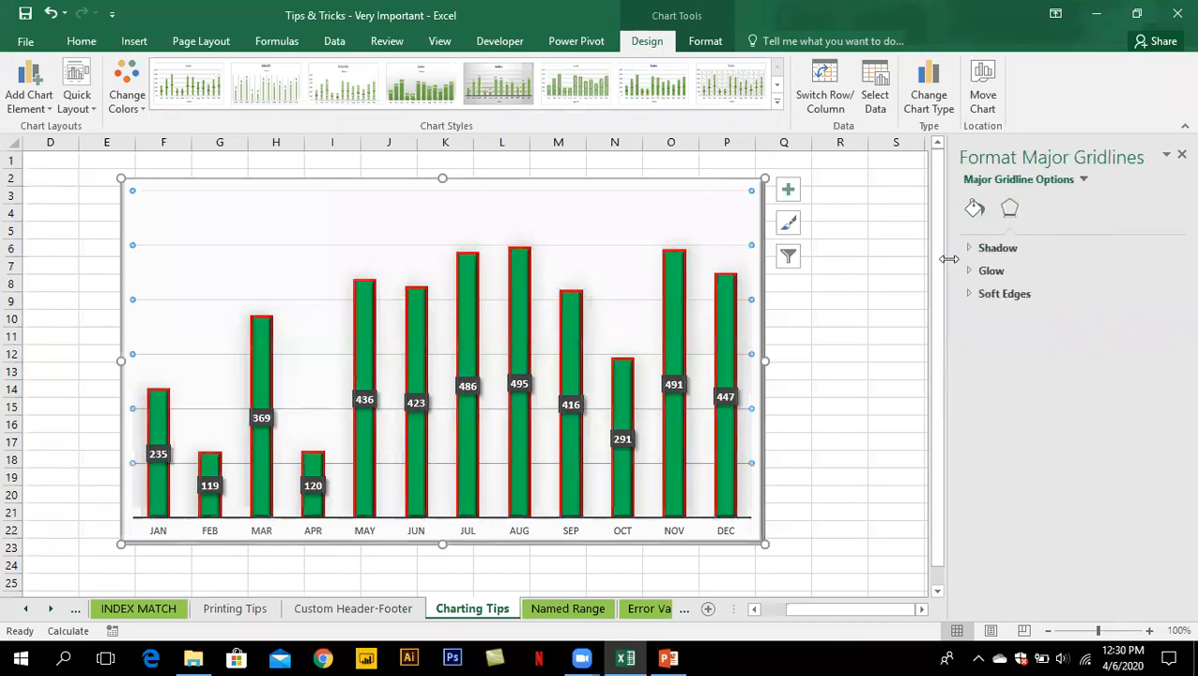
left_click(676, 383)
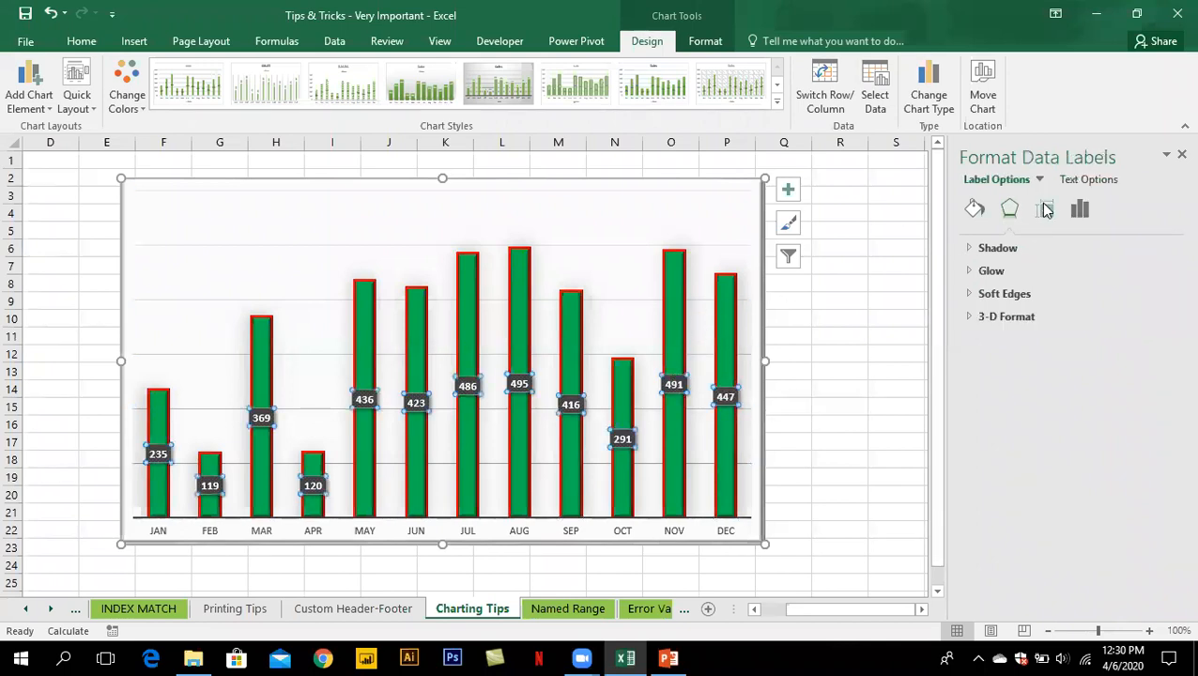
left_click(1046, 210)
left_click(1087, 209)
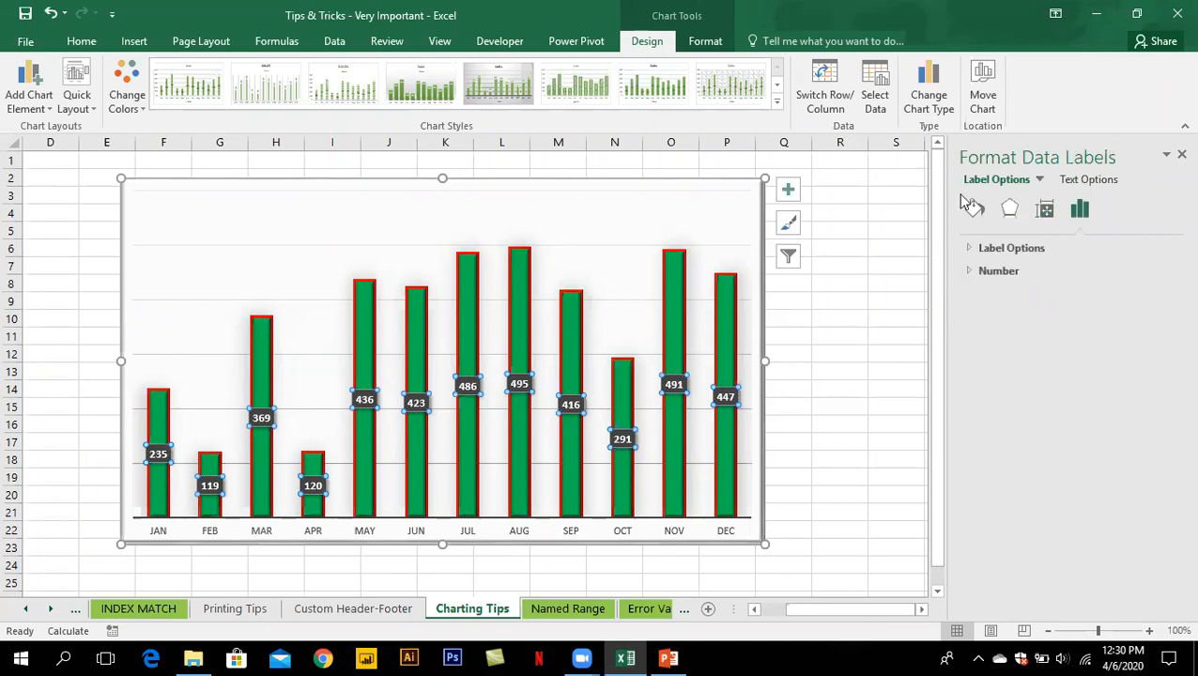
left_click(970, 212)
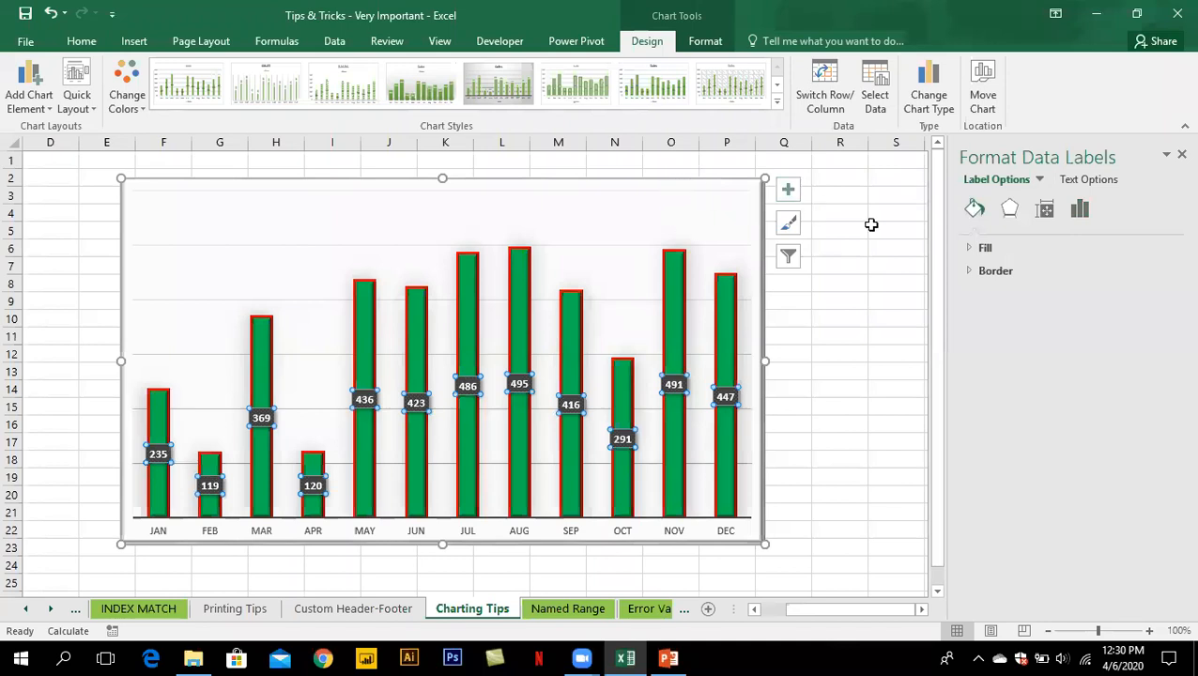
left_click(1181, 154)
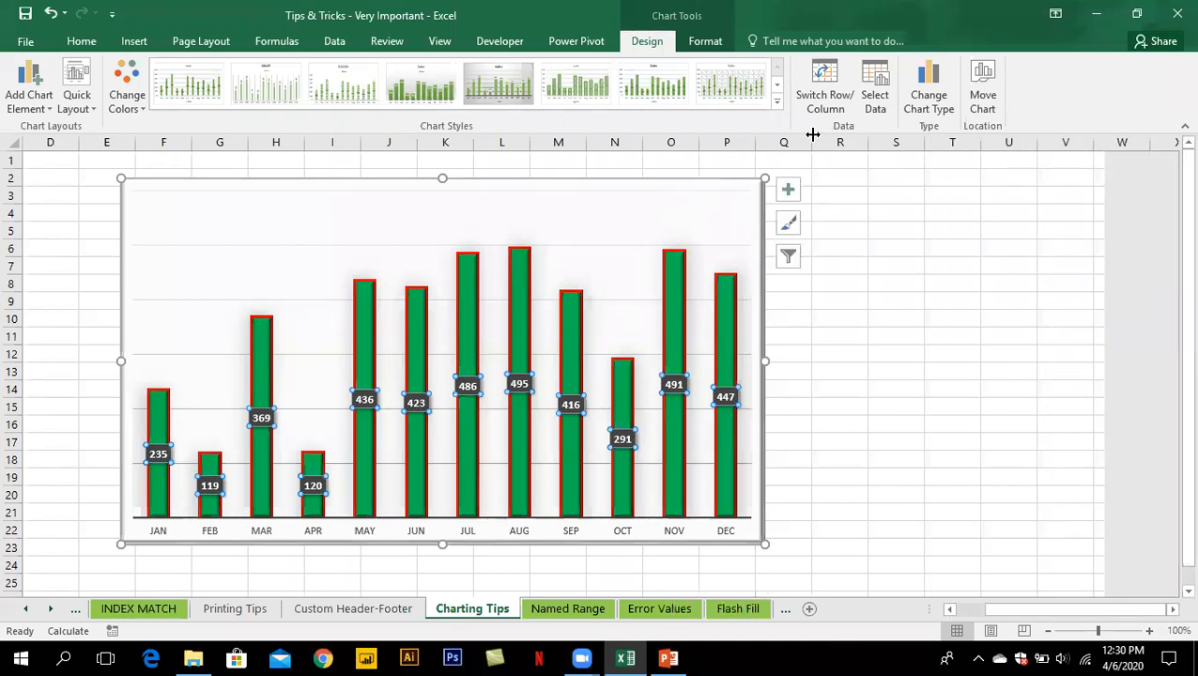
Apply the fifth chart style, with the grey gradient background, and move the chart to span columns G to Q
left_click(411, 101)
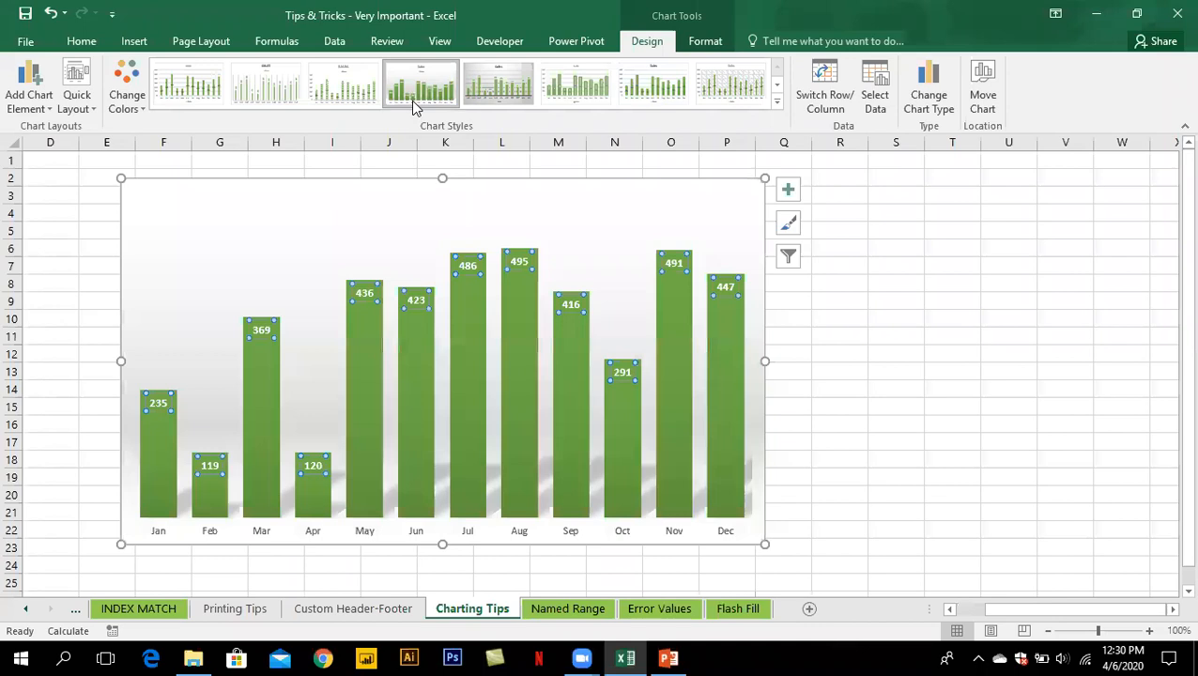
left_click(481, 94)
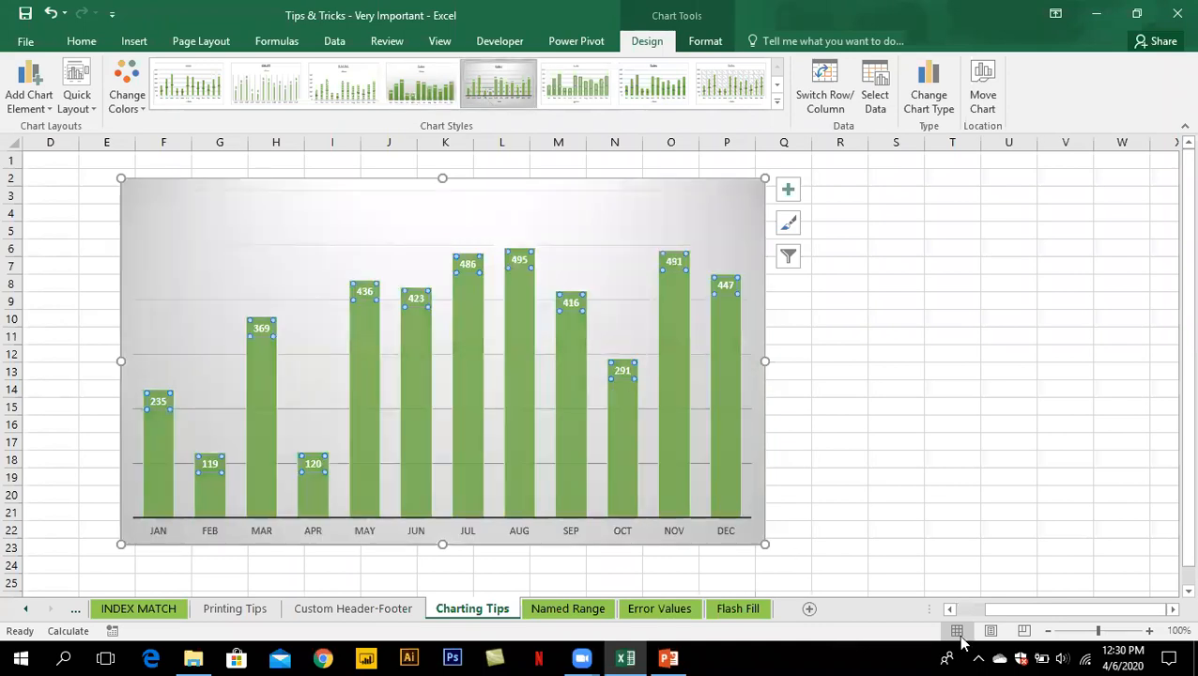
left_click(949, 609)
left_click(949, 610)
left_click(949, 609)
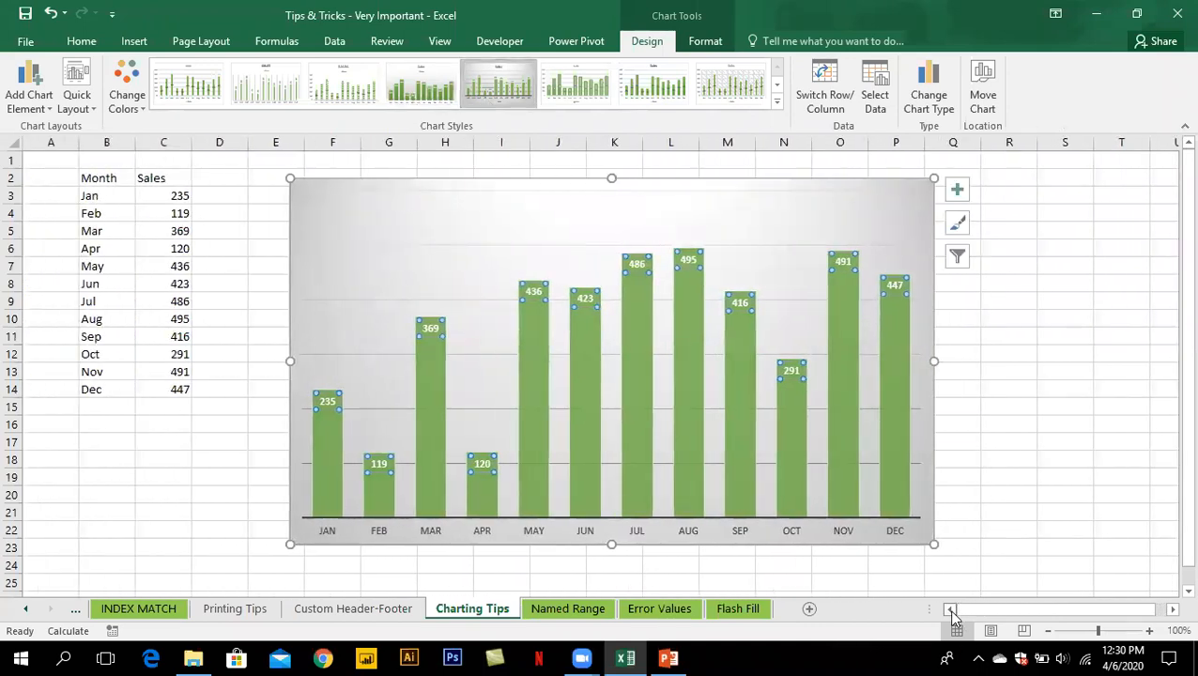
left_click_drag(508, 179, 567, 174)
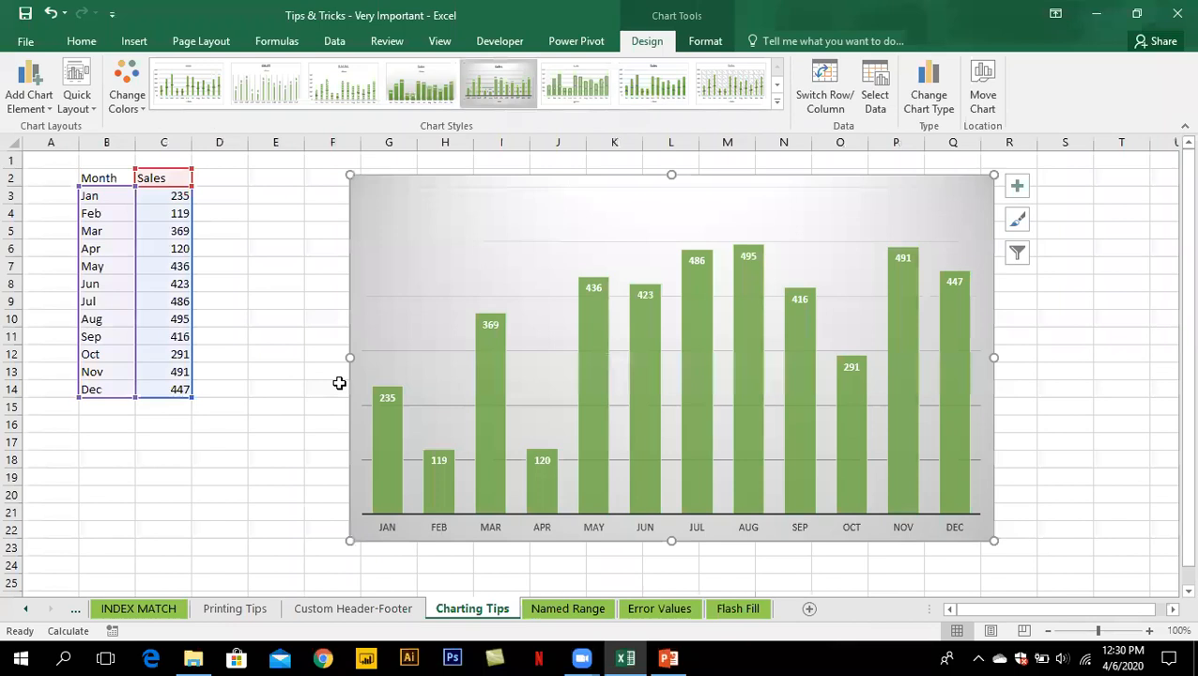
Enter the heading Target in cell D2 beside the Sales column
left_click(228, 172)
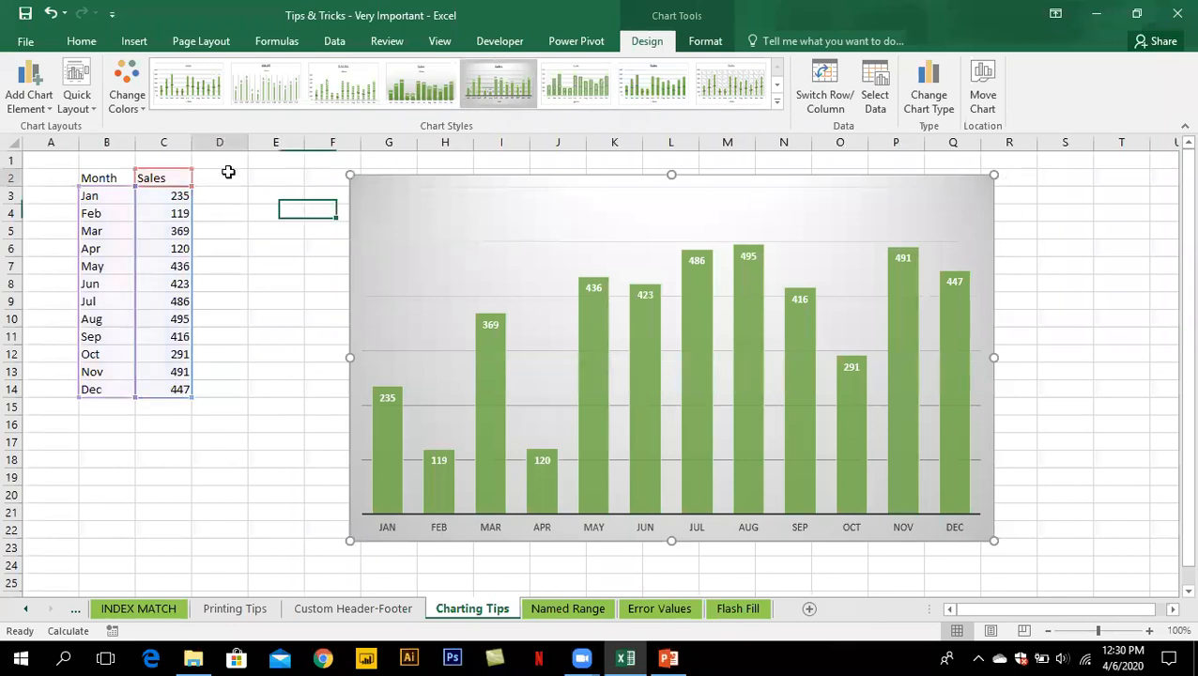
type("Target")
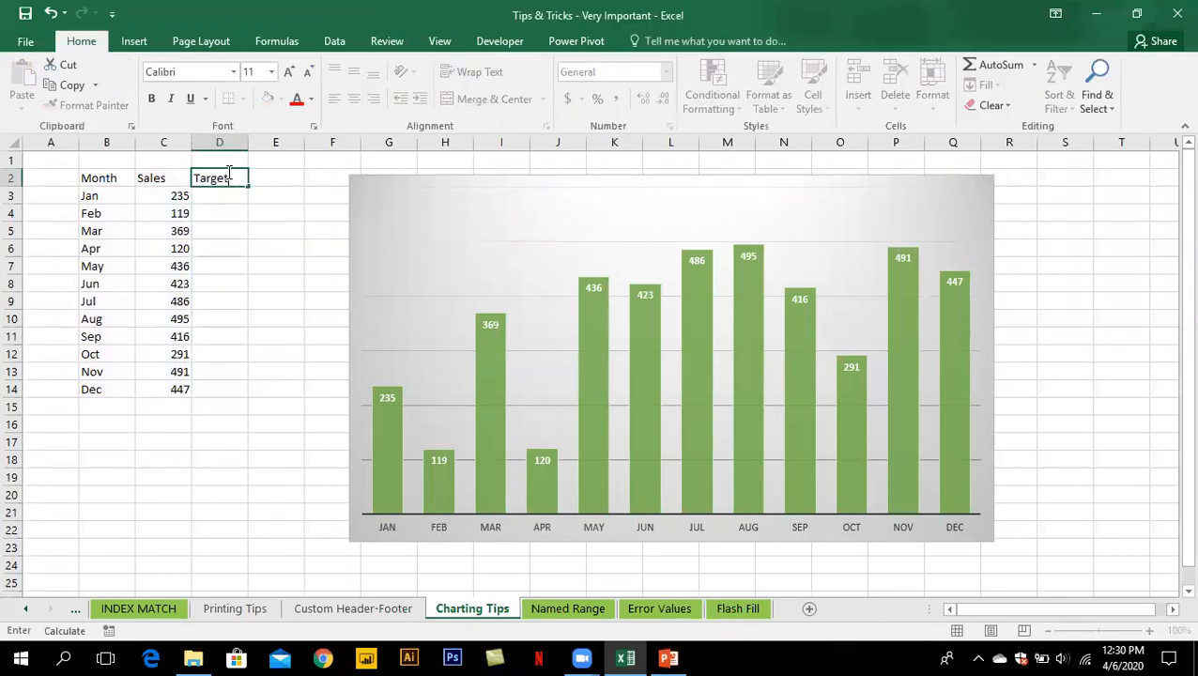
key("Return")
Copy the January sales formula from C3 into the Target cells D3:D14
key("shift+Down")
key("shift+Down")
key("shift+Down")
key("shift+Down")
key("shift+Down")
key("shift+Down")
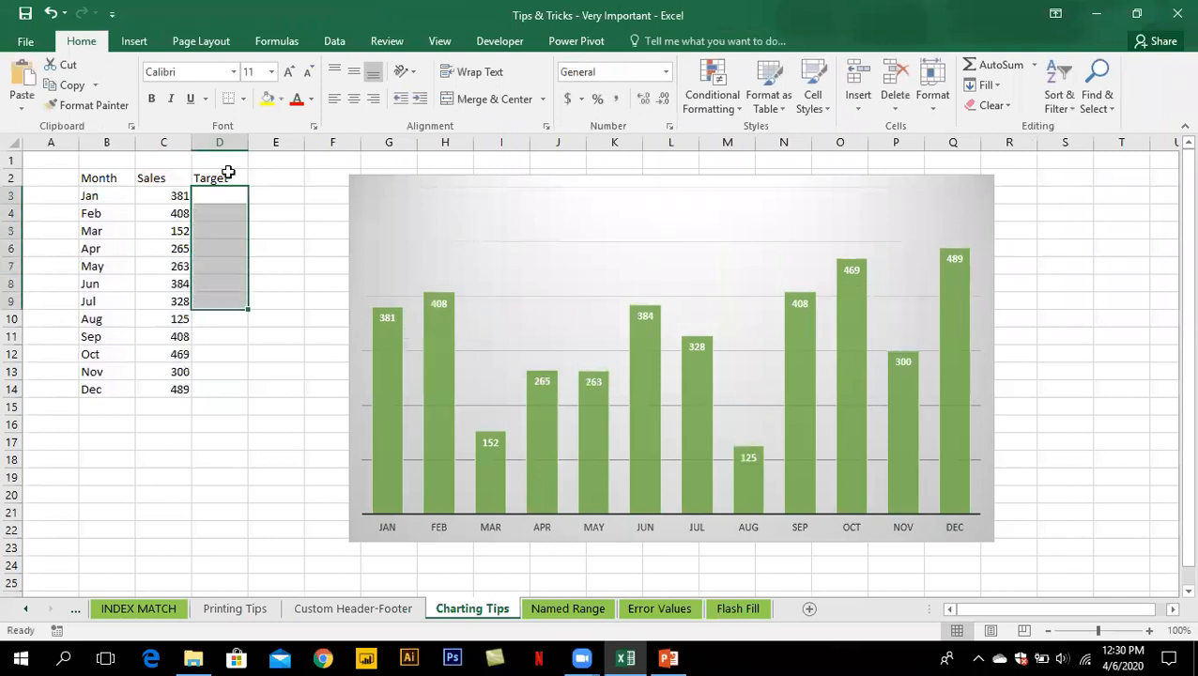
key("Left")
key("ctrl+c")
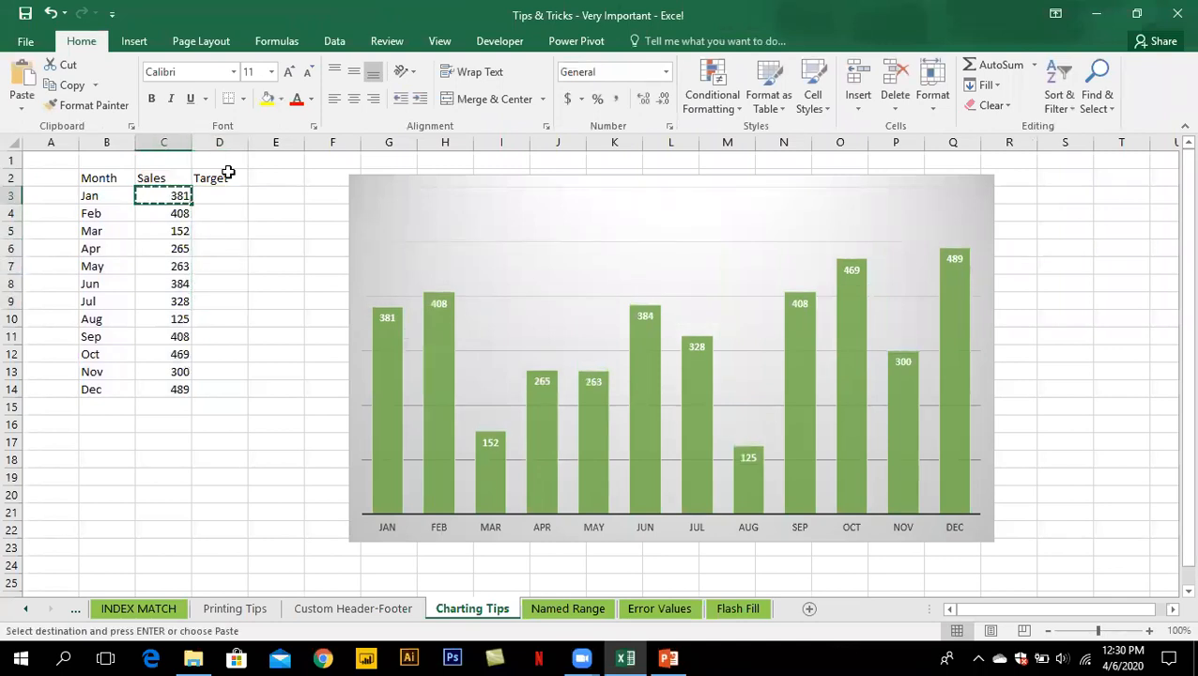
key("Right")
key("shift+Down")
key("shift+Down")
key("shift+Down")
key("shift+Down")
key("shift+Down")
key("shift+Down")
key("shift+Down")
key("shift+Down")
key("shift+Down")
key("shift+Down")
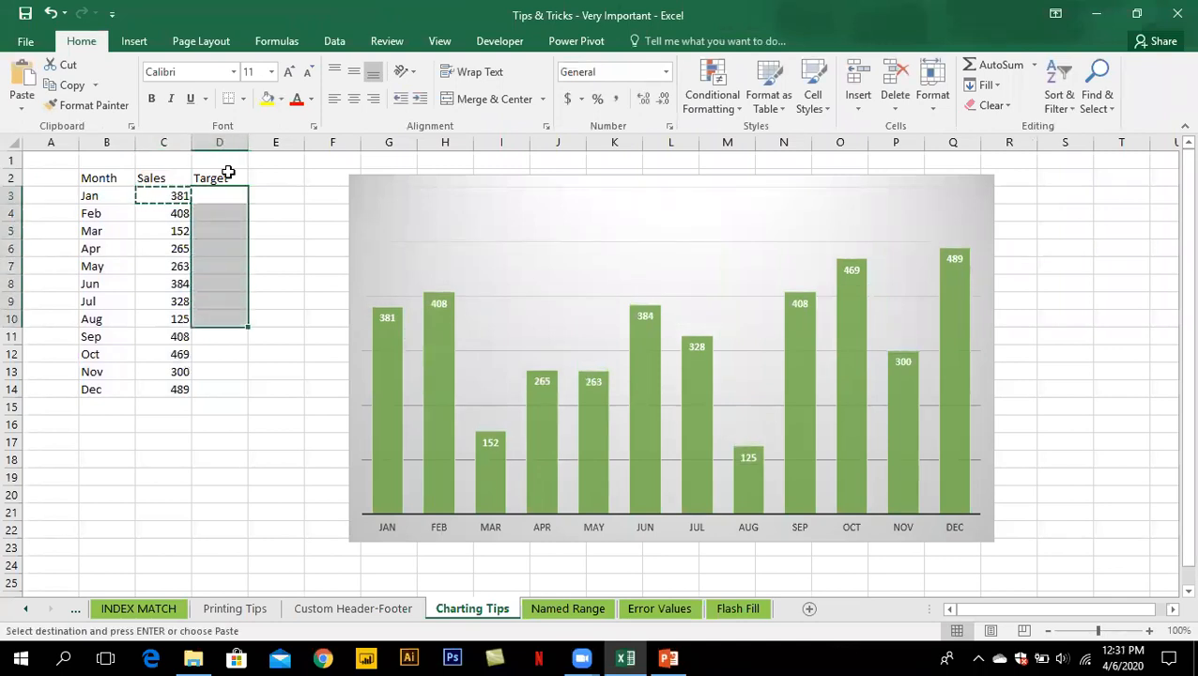
key("shift+Down")
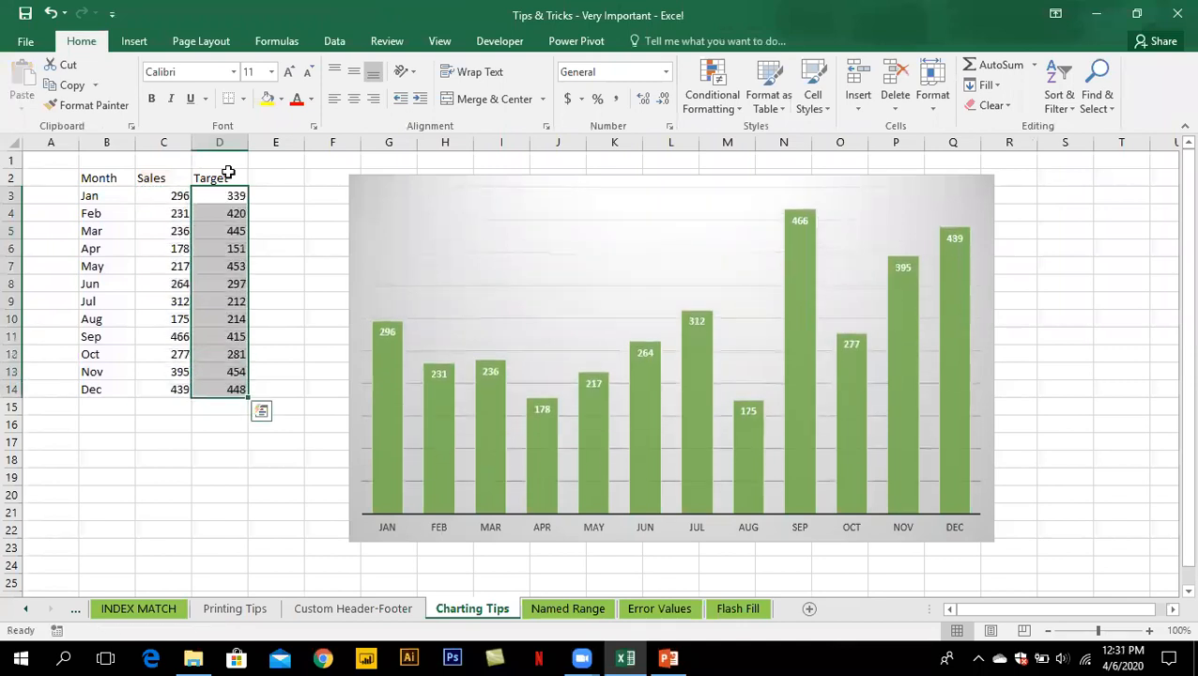
key("Down")
key("Up")
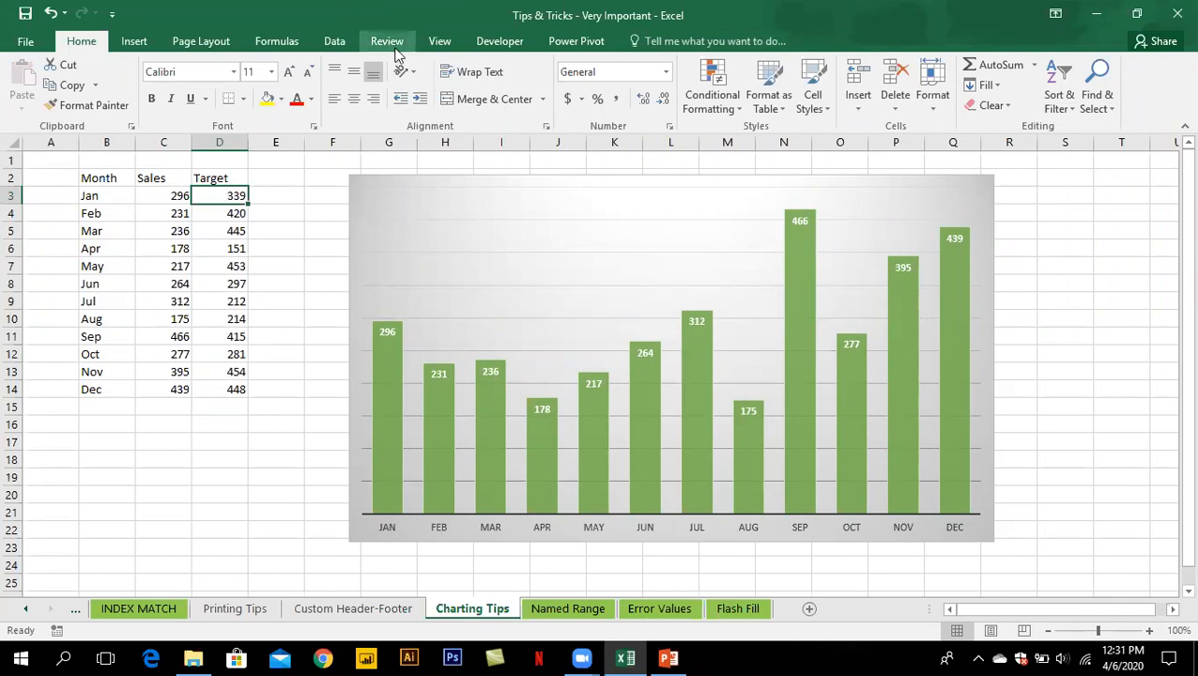
Show the formula bar and inspect the formula in the January Target cell D3 without changing it
left_click(437, 47)
left_click(305, 73)
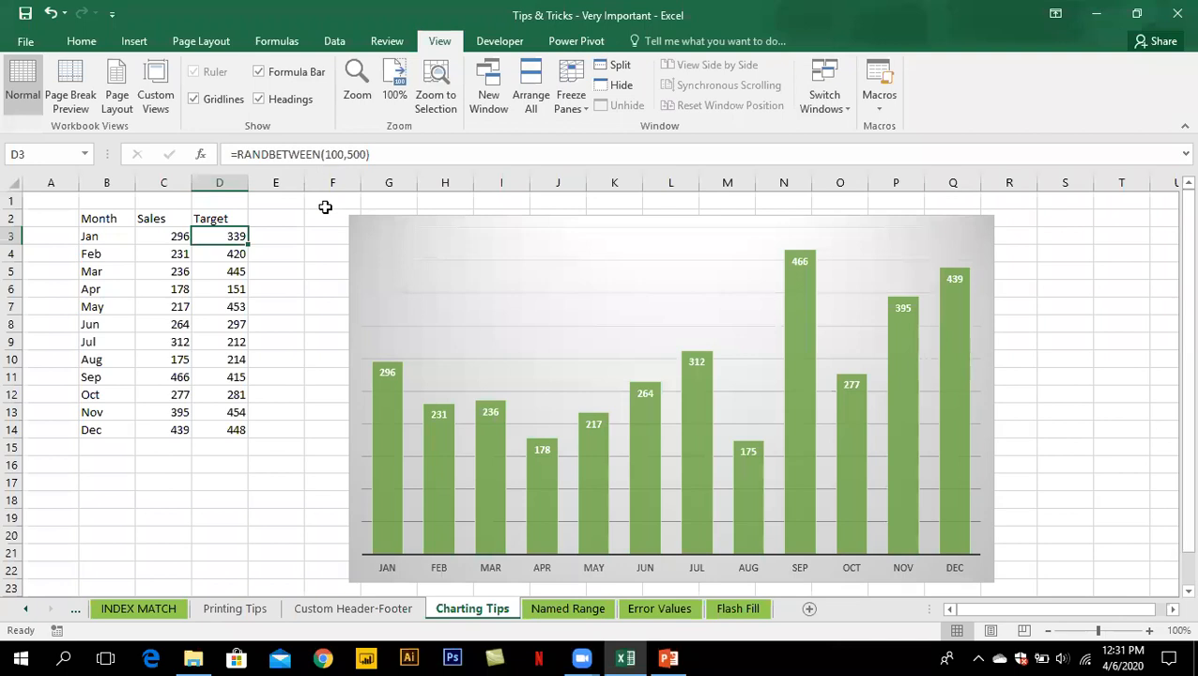
double_click(222, 236)
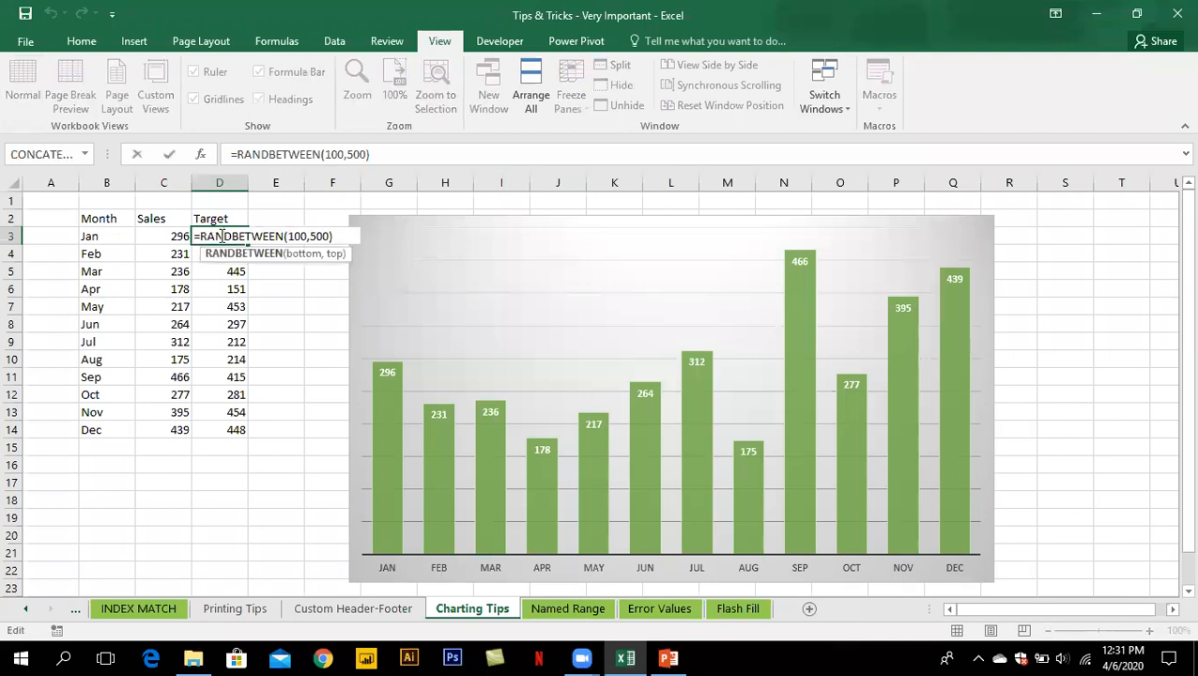
key("Escape")
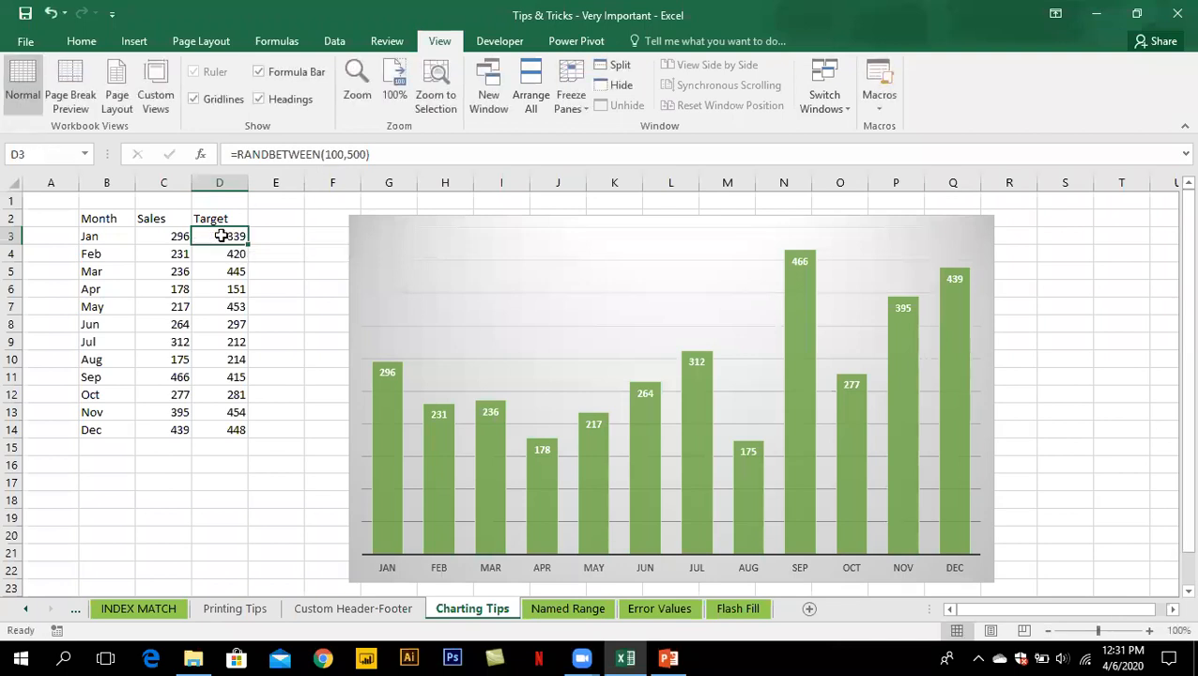
Extend the chart's data range from the Sales column to include the Target column D2:D14 as a second series
left_click(401, 222)
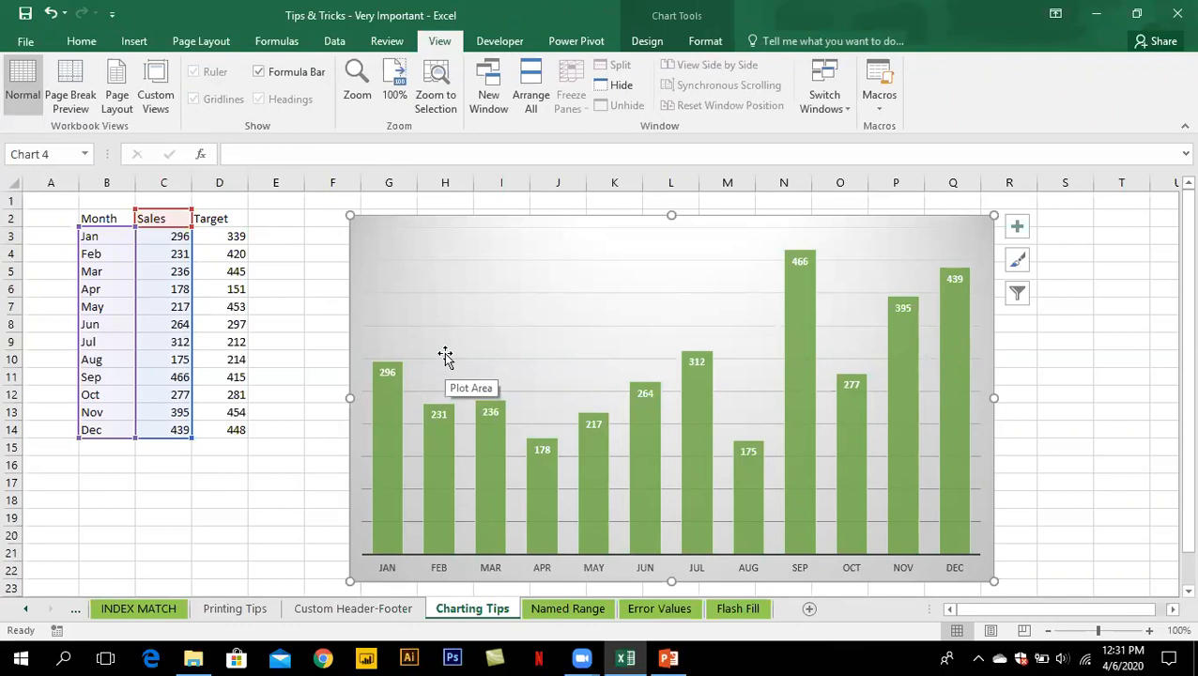
left_click_drag(192, 439, 191, 439)
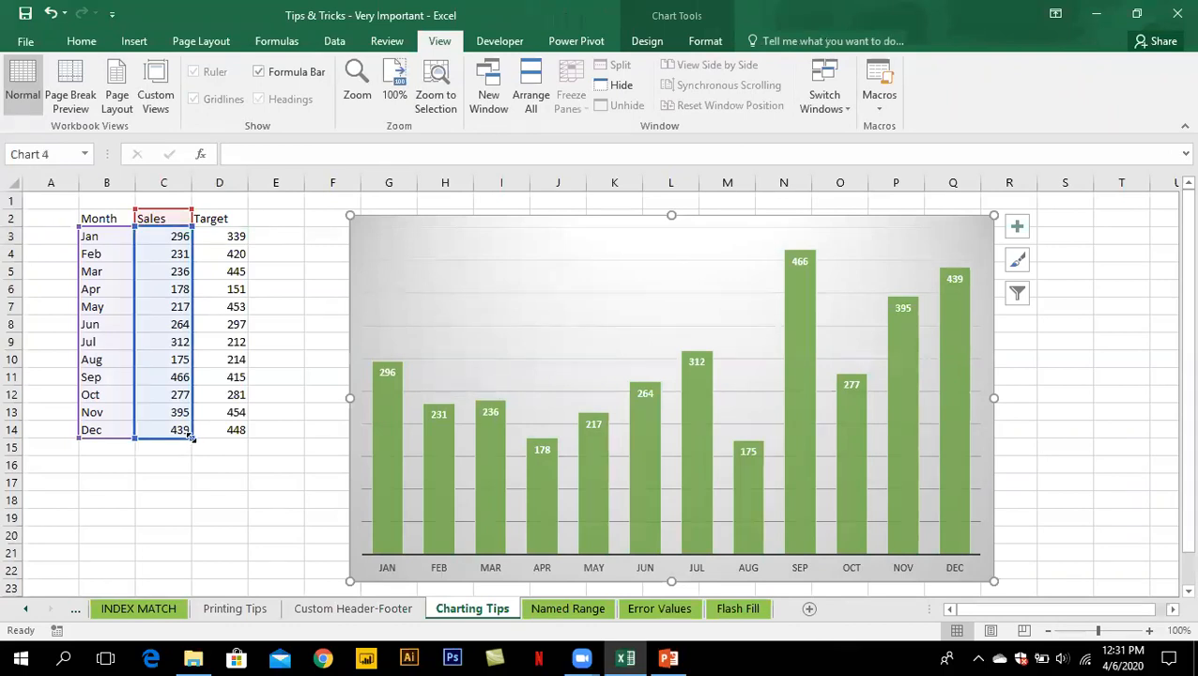
left_click_drag(191, 438, 232, 435)
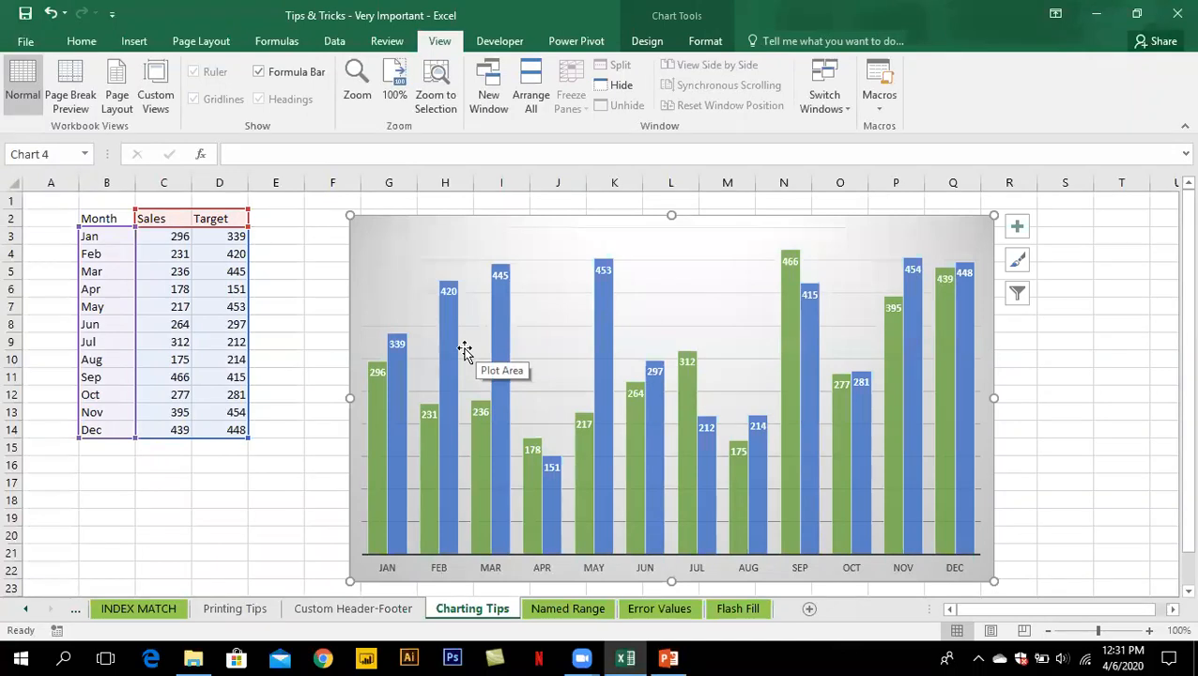
Change the chart to a custom combination with the Target series as a Line and Sales kept as Clustered Column
left_click(449, 346)
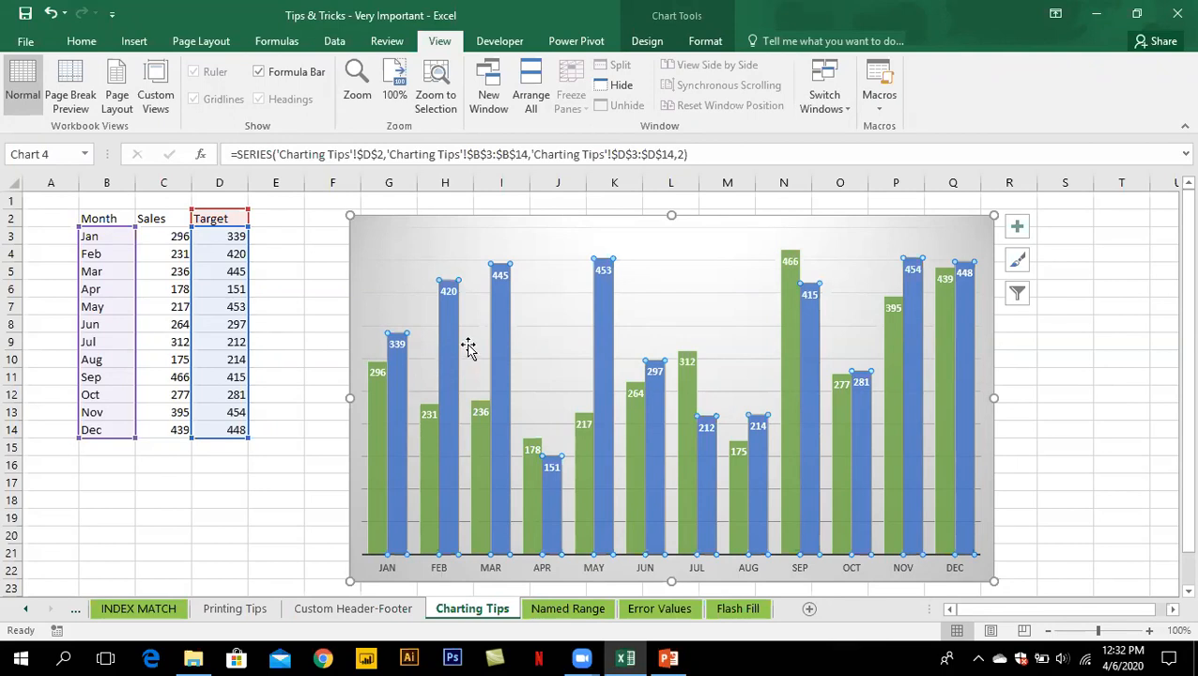
mouse_move(446, 335)
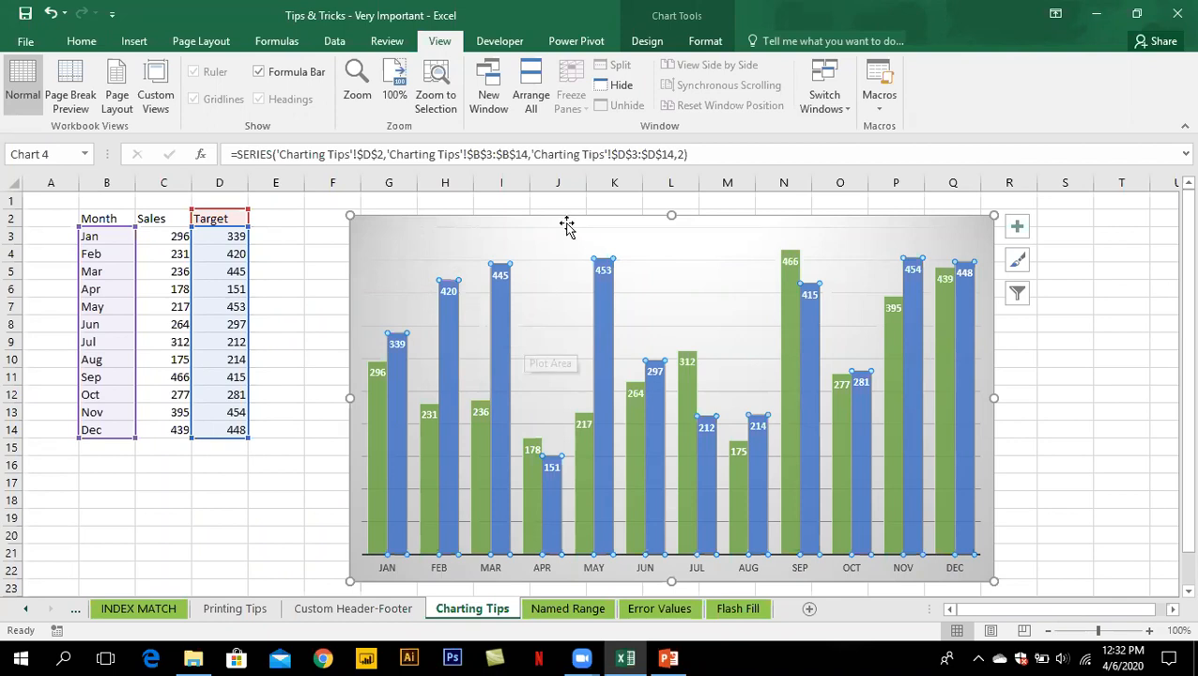
left_click(647, 40)
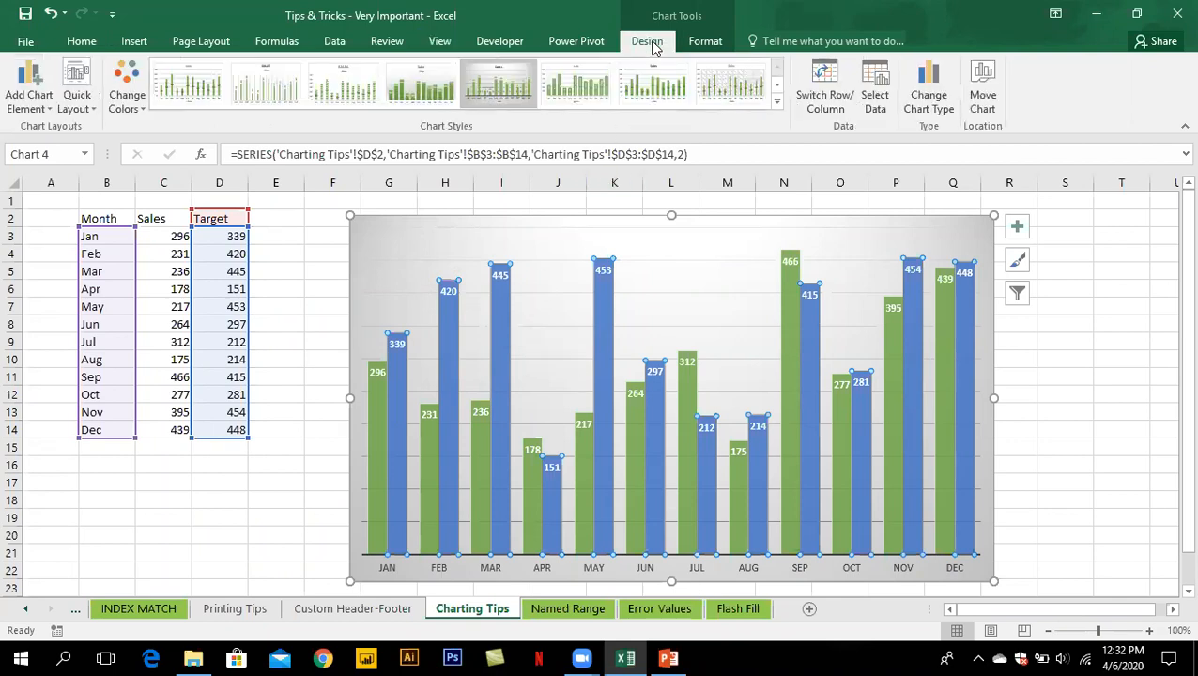
left_click(927, 90)
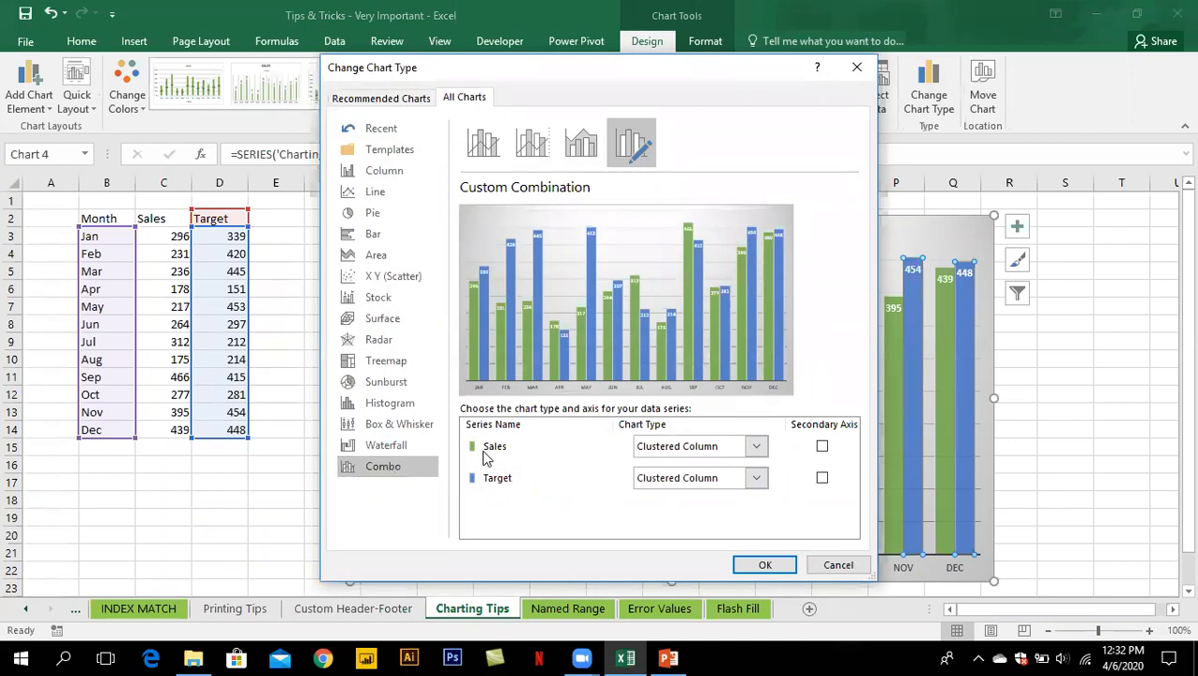
left_click(669, 478)
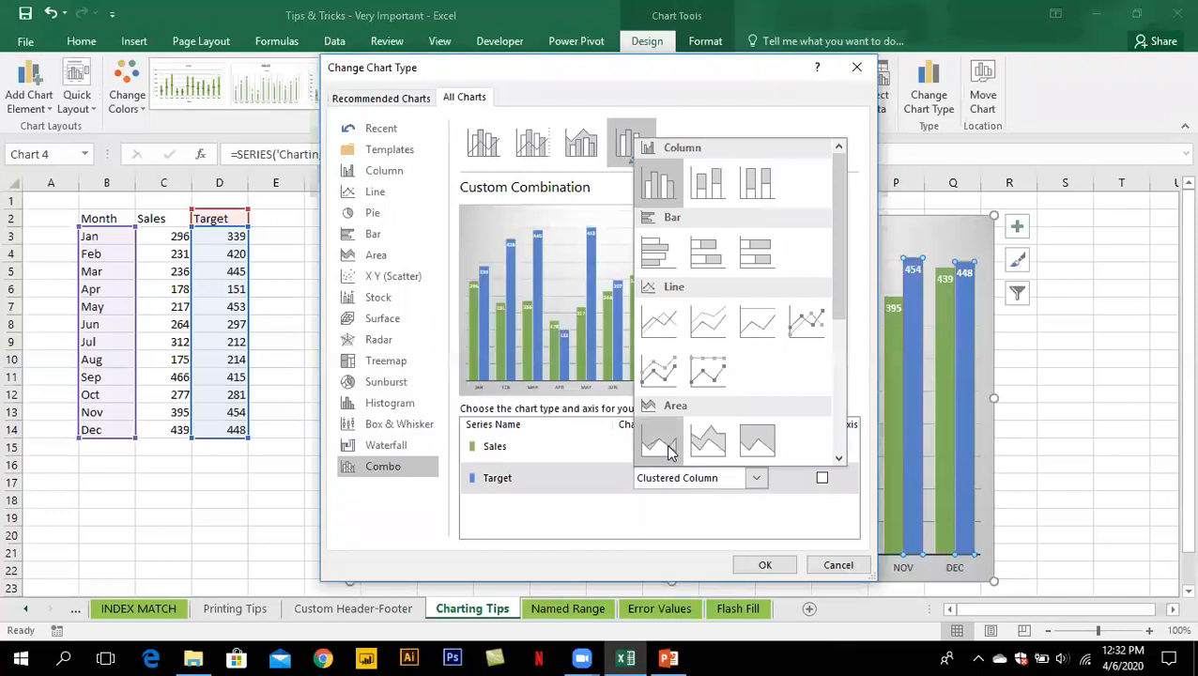
left_click(659, 323)
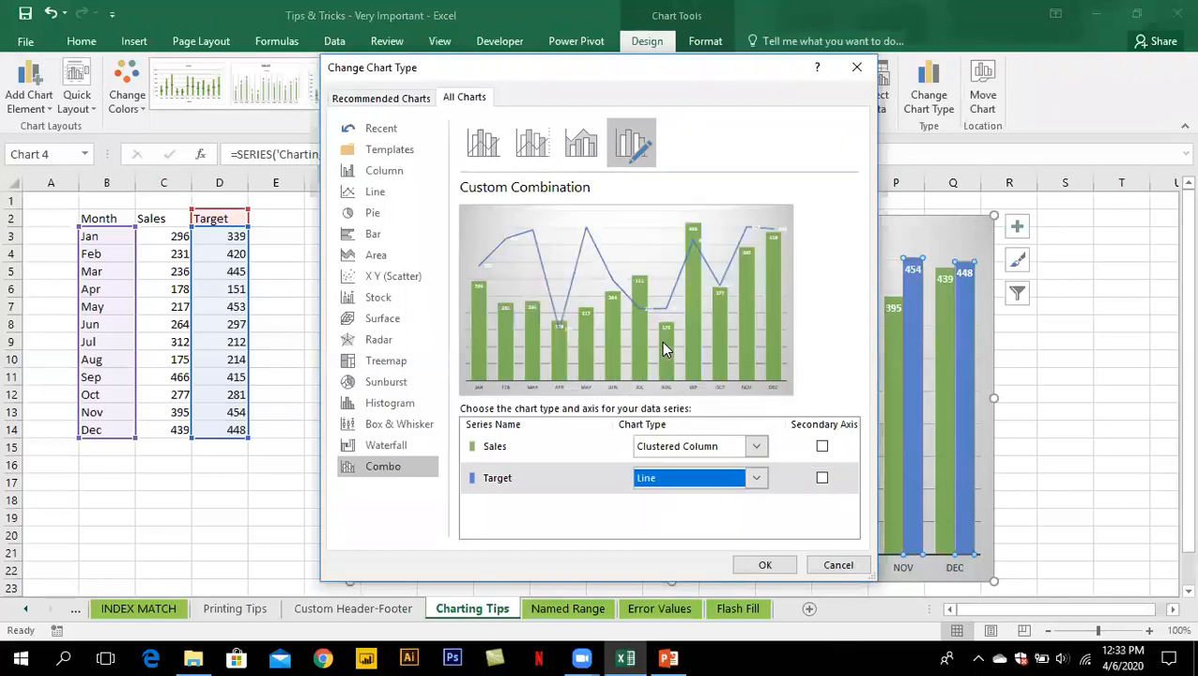
left_click(775, 564)
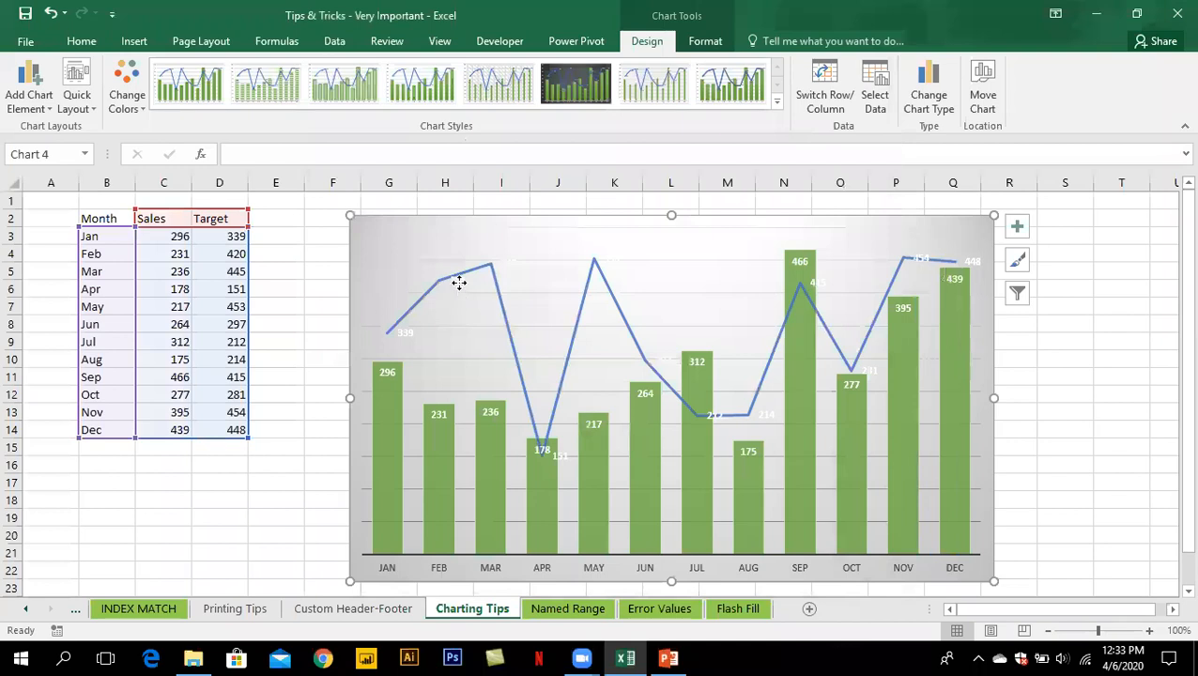
Color the Target line's data labels red
left_click(459, 282)
left_click(83, 43)
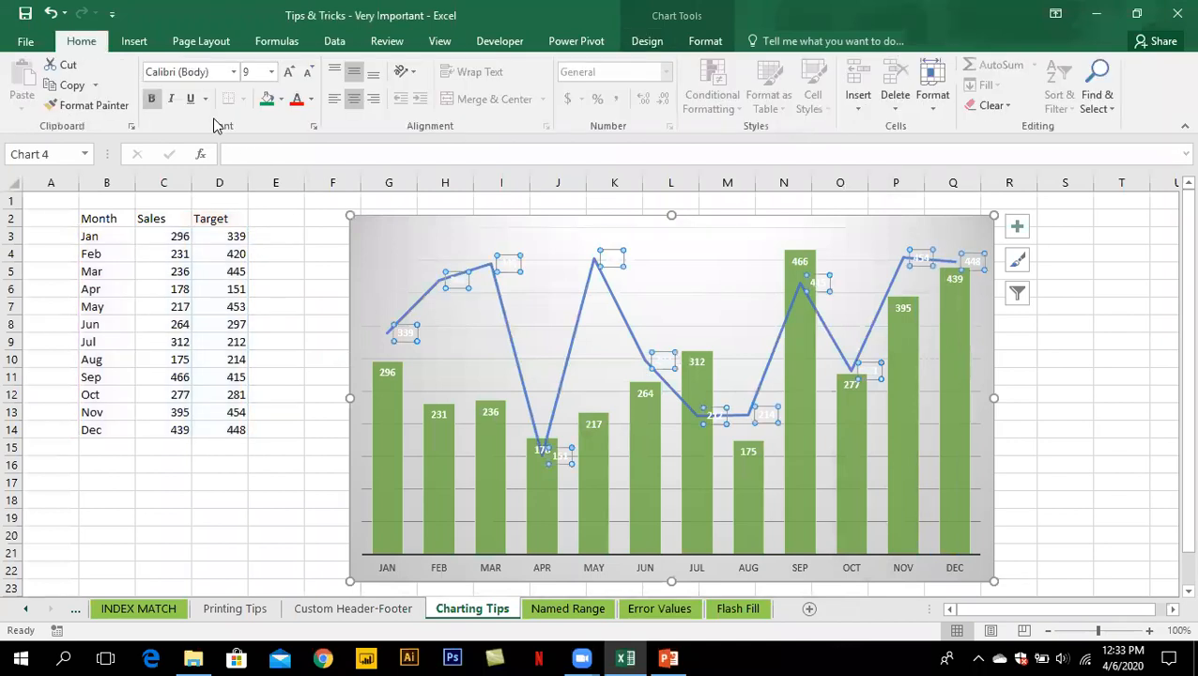
left_click(297, 98)
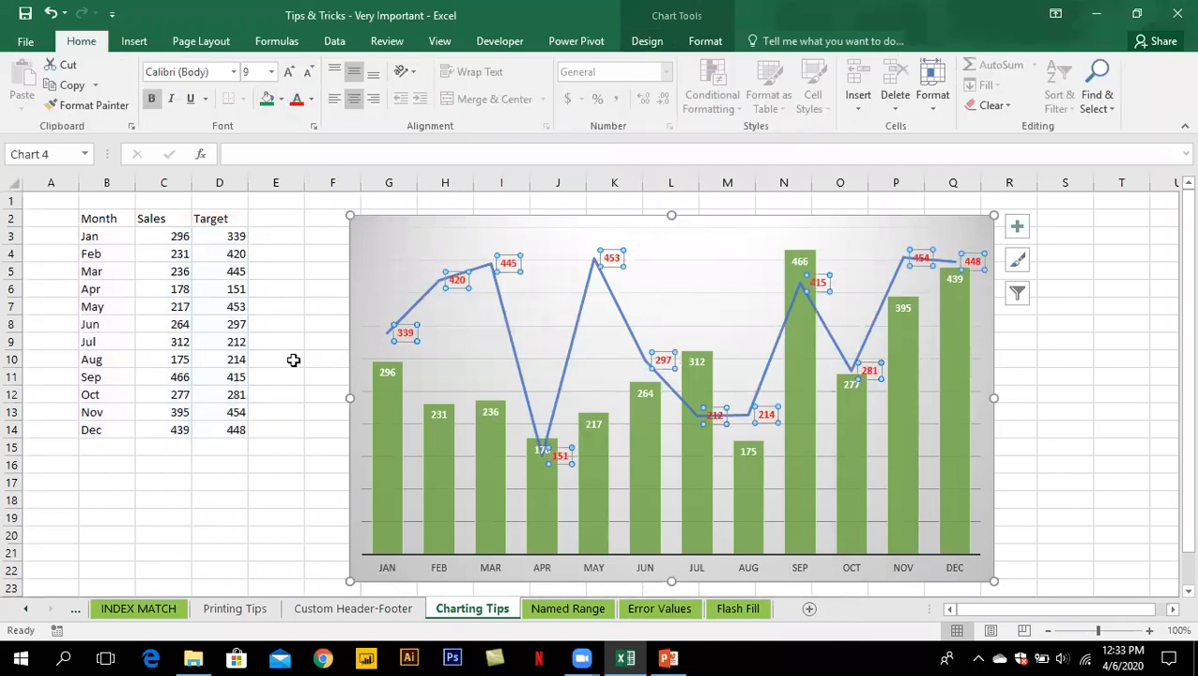
left_click(261, 460)
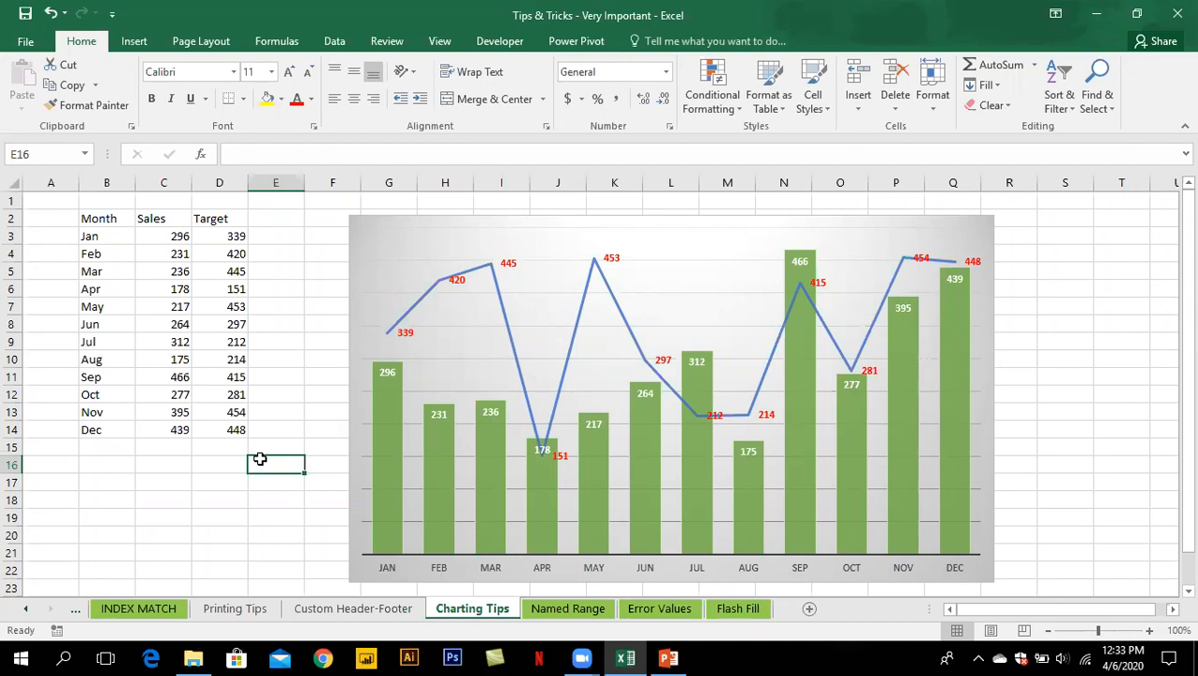
Filter the chart to hide the Target series and show only Sales
left_click(498, 217)
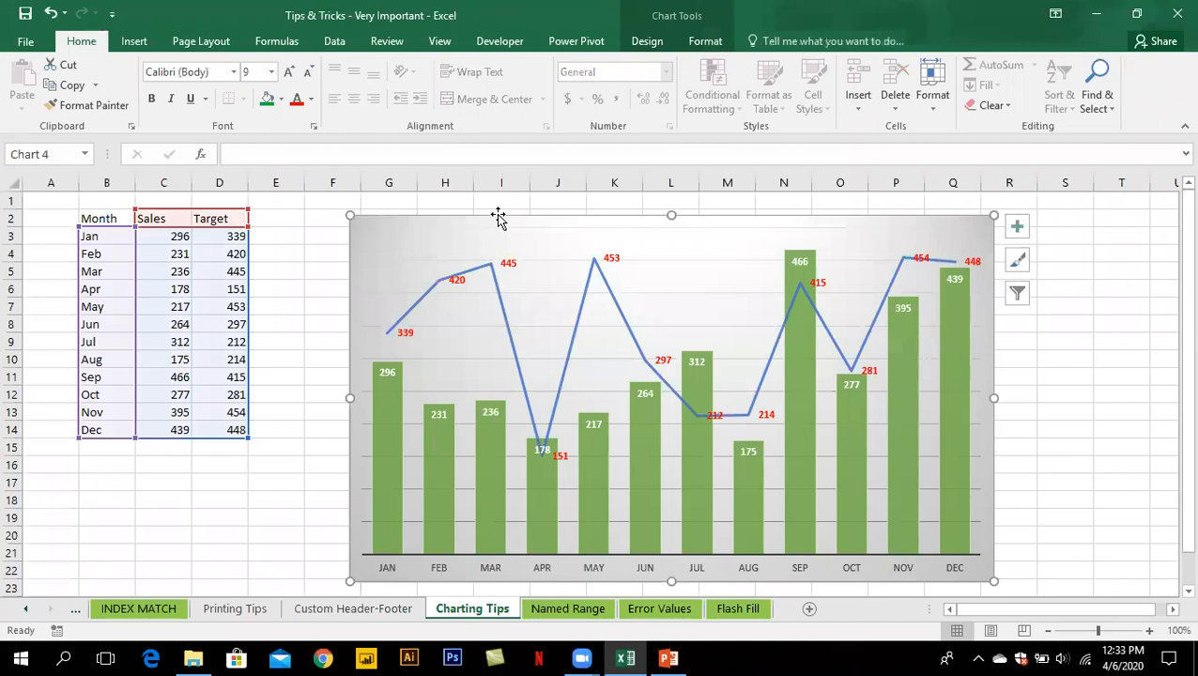
left_click(655, 47)
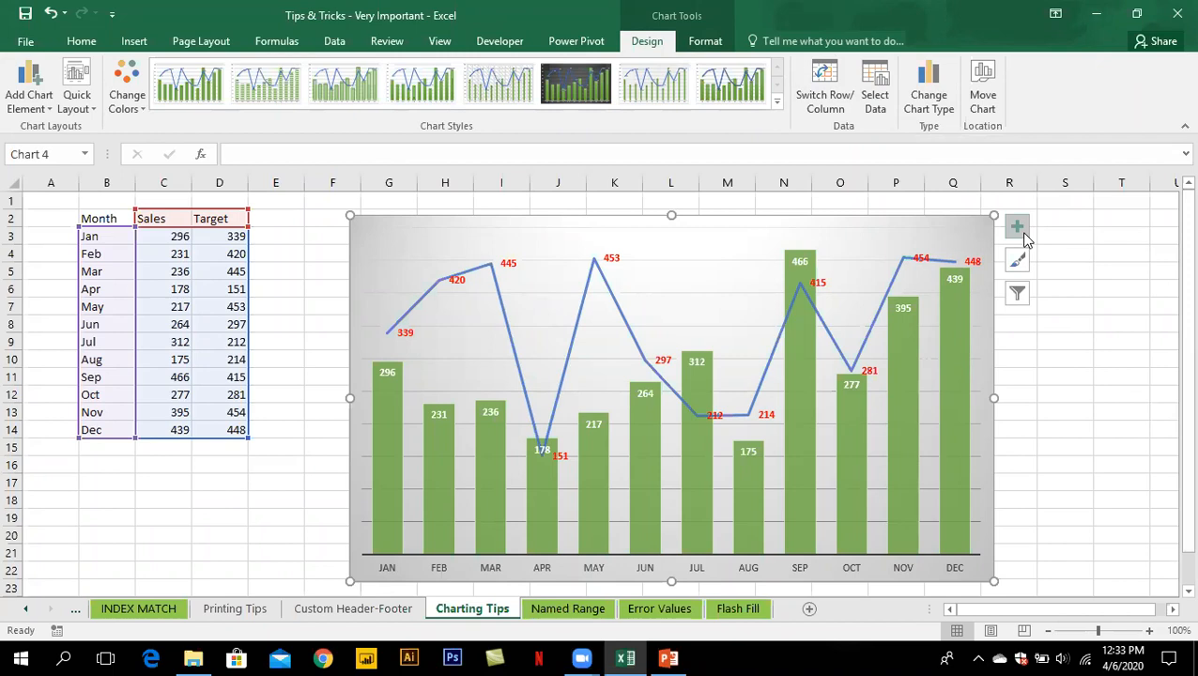
left_click(1020, 295)
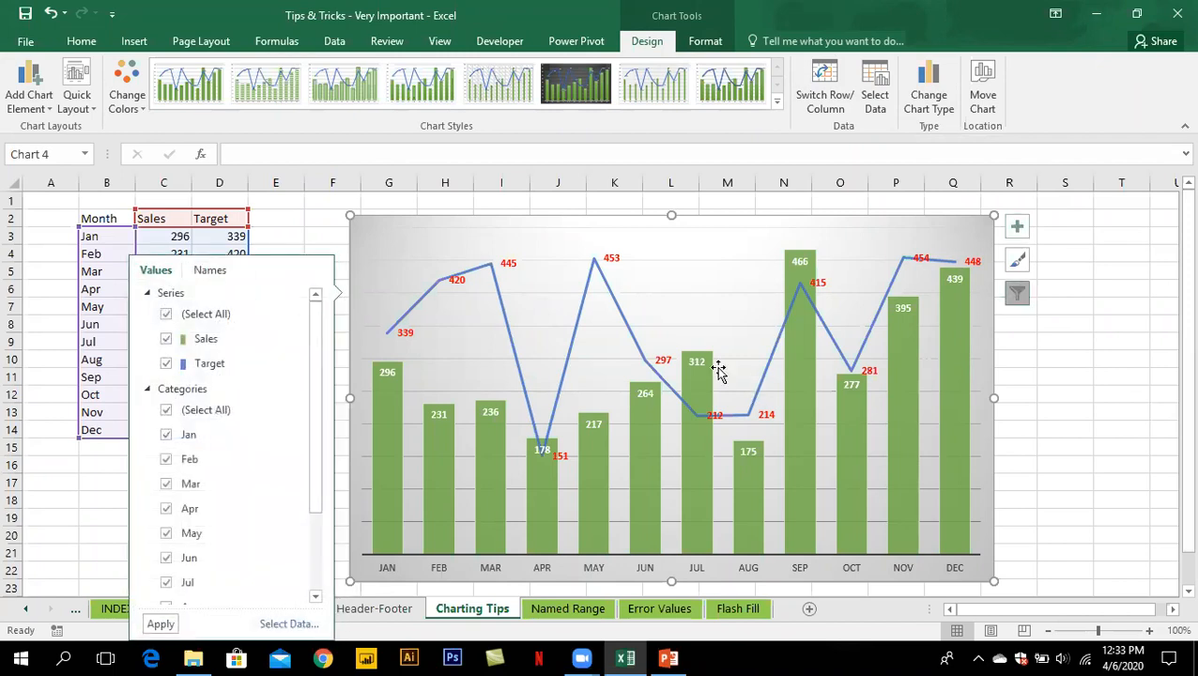
left_click(166, 365)
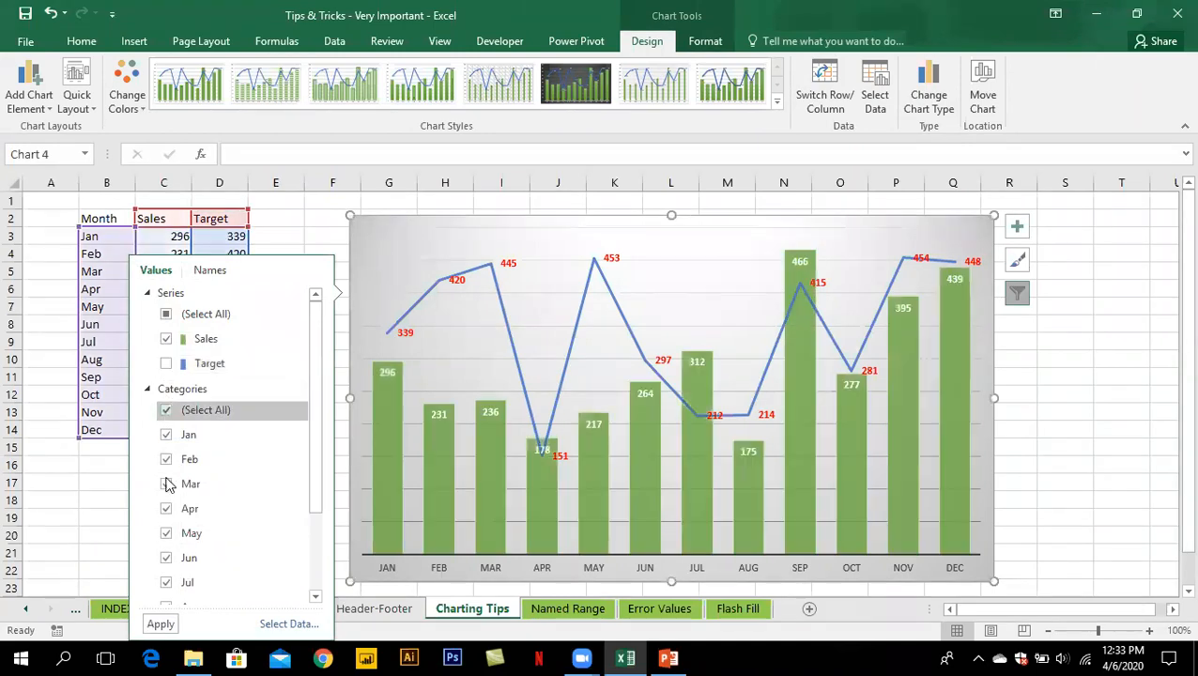
left_click(160, 625)
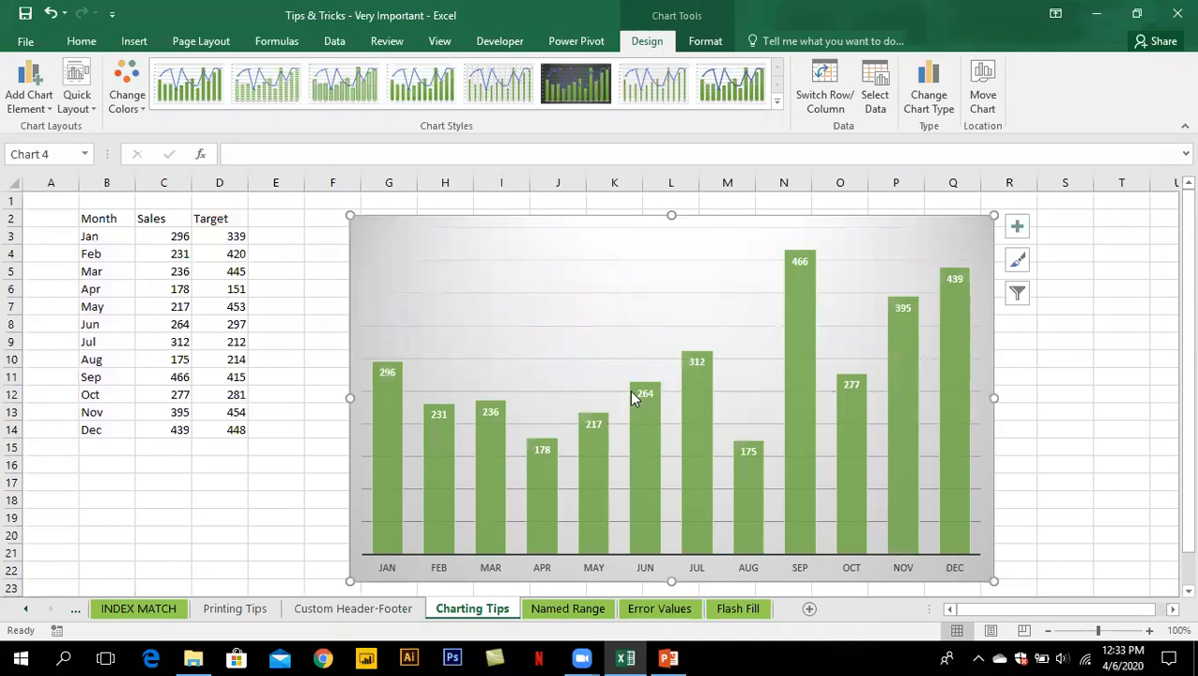
Filter the chart to show the Target series and hide the Sales series
left_click(1018, 293)
left_click(167, 363)
left_click(166, 339)
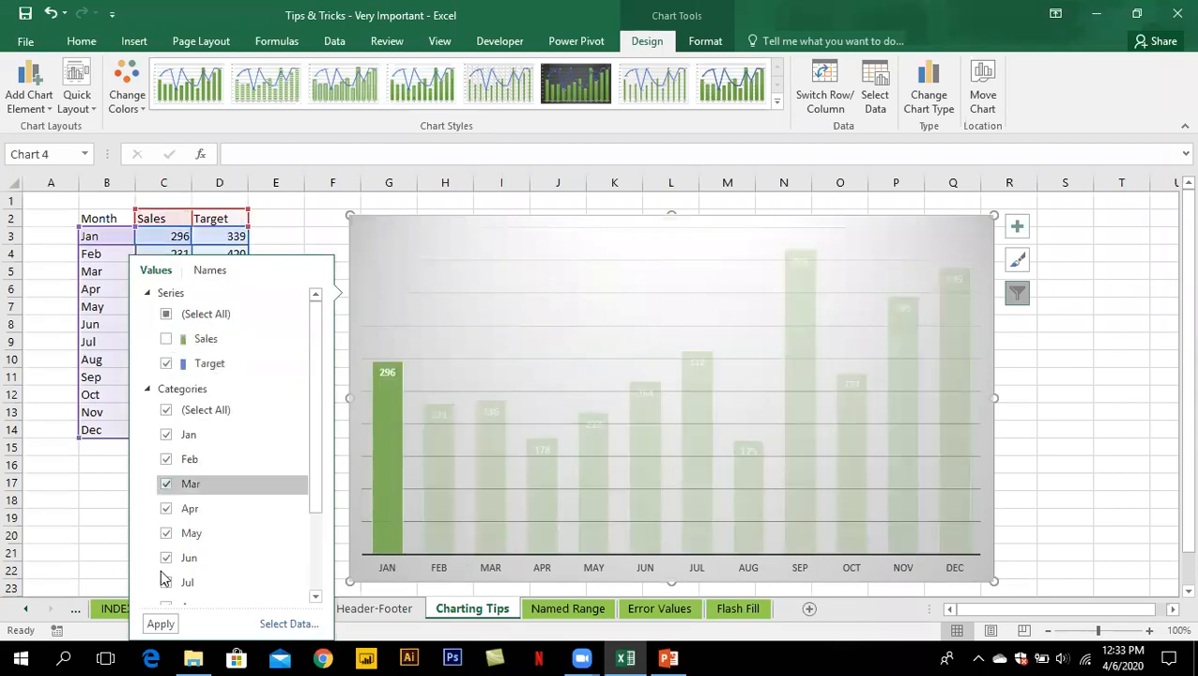
left_click(159, 624)
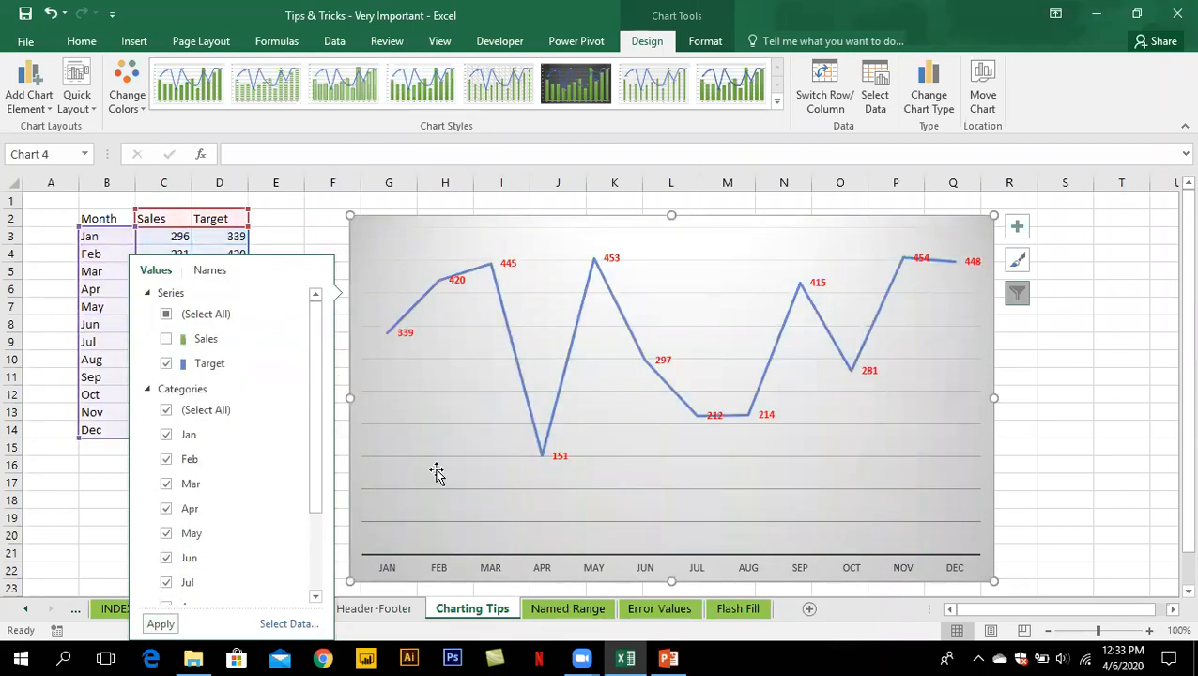
left_click(1089, 395)
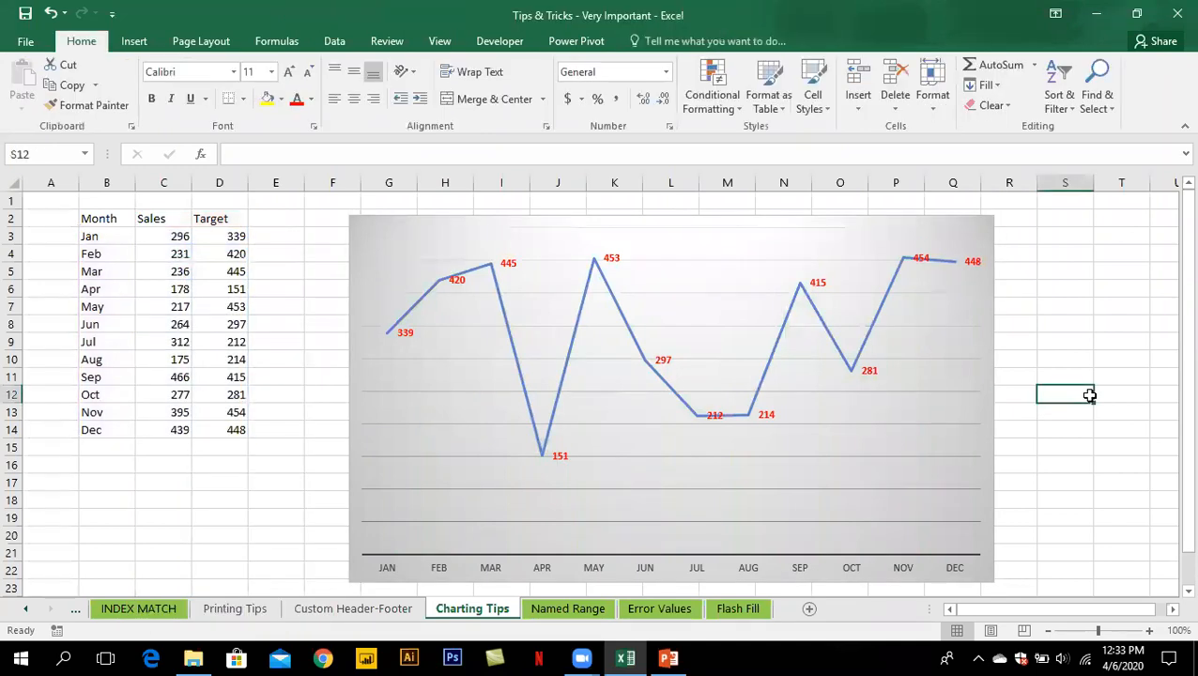